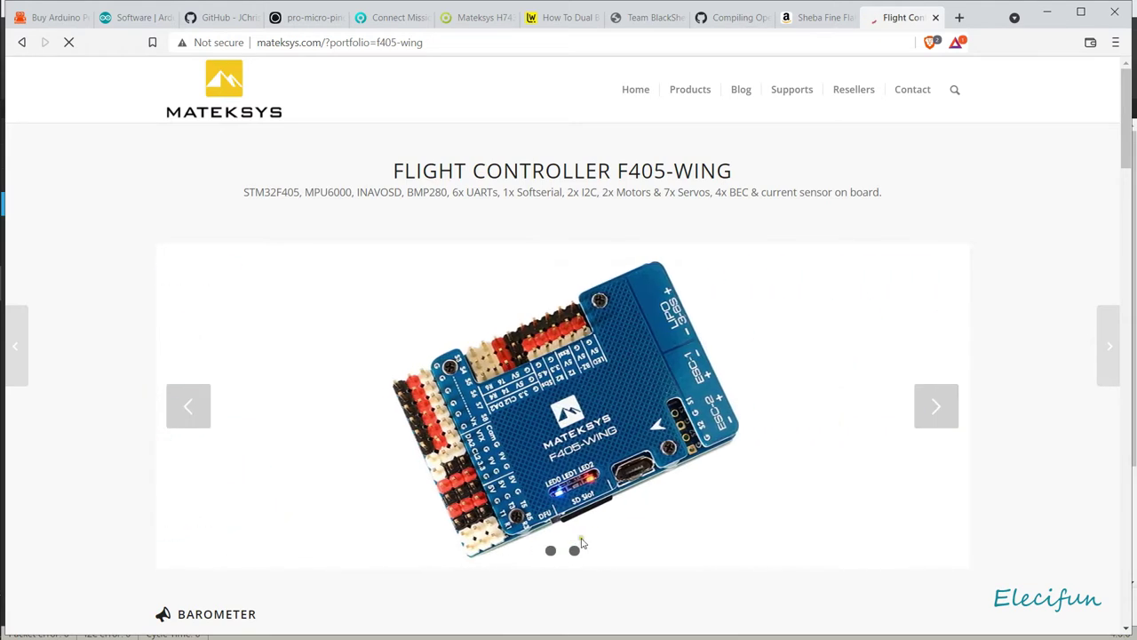
Step: Check the F405-WING's INAV target on its product page, then load online firmware 4.0.0 for MATEKF405SE in INAV Configurator
left_click(192, 408)
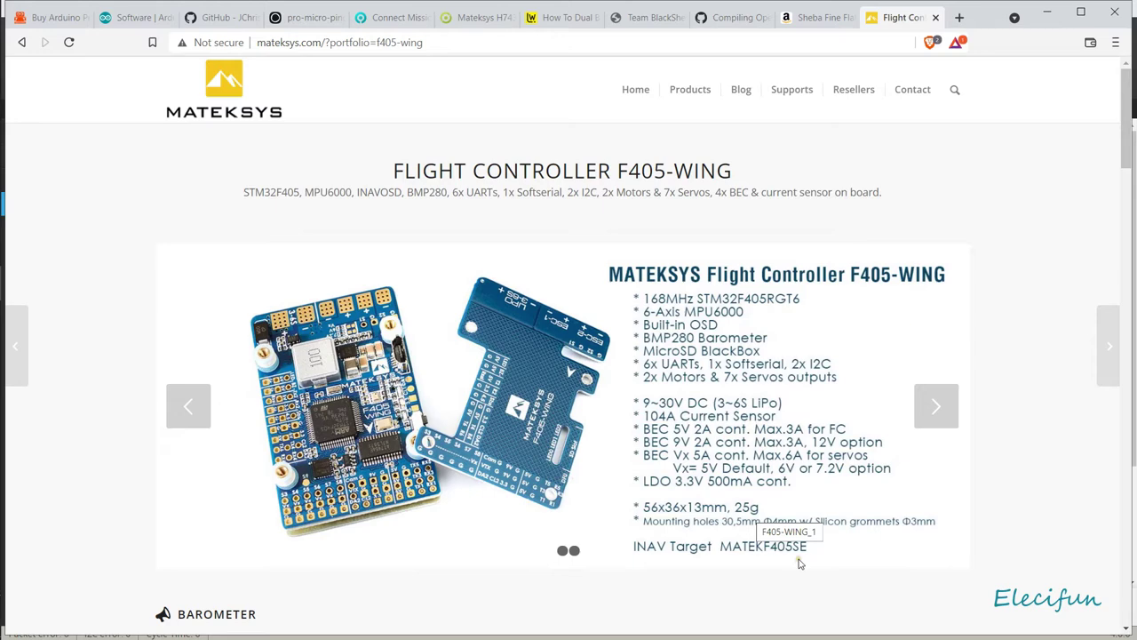
left_click(1131, 7)
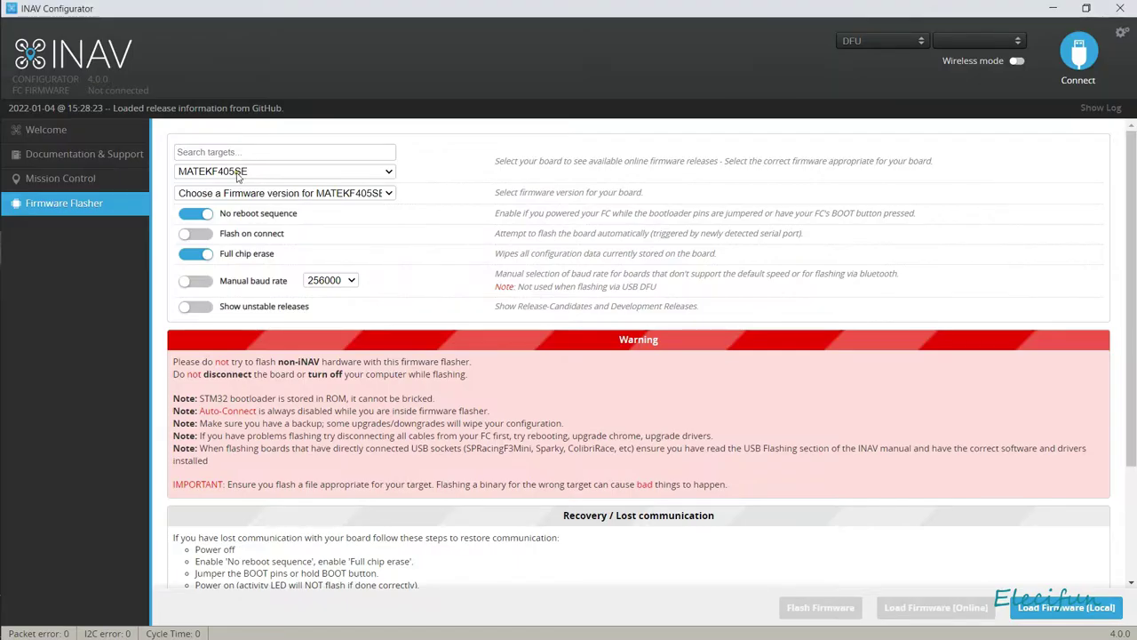
left_click(266, 197)
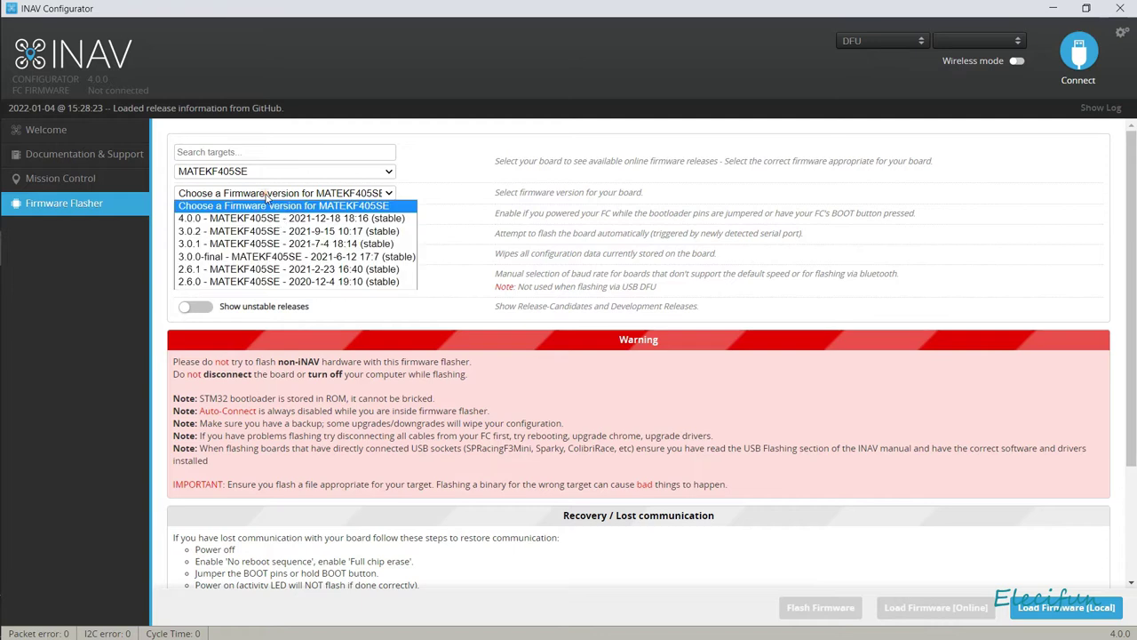
left_click(227, 219)
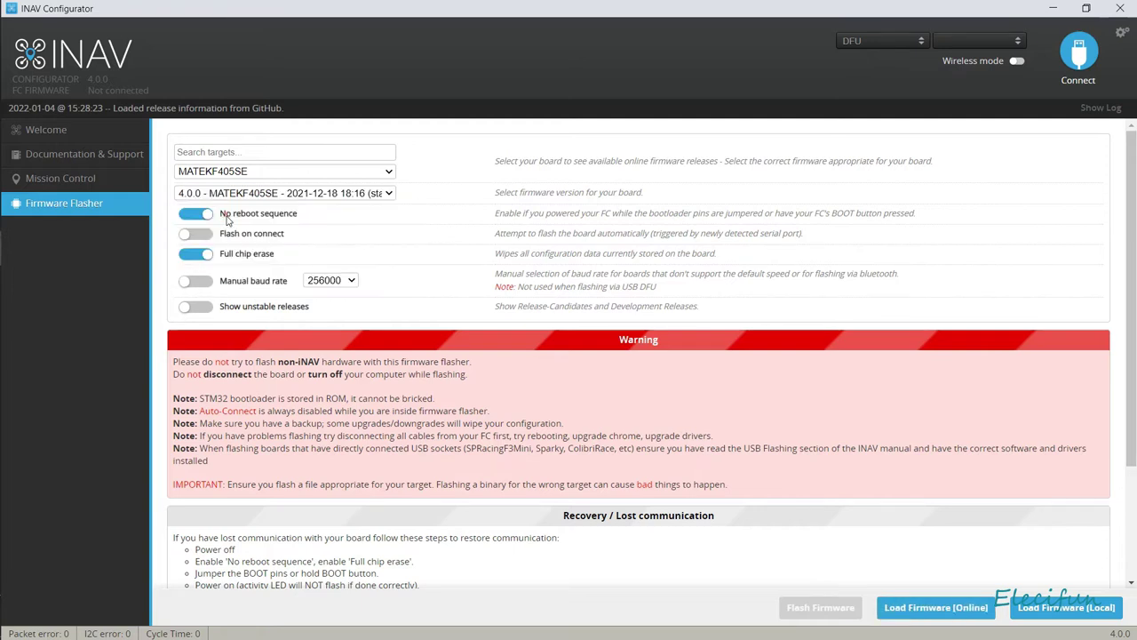
left_click(908, 599)
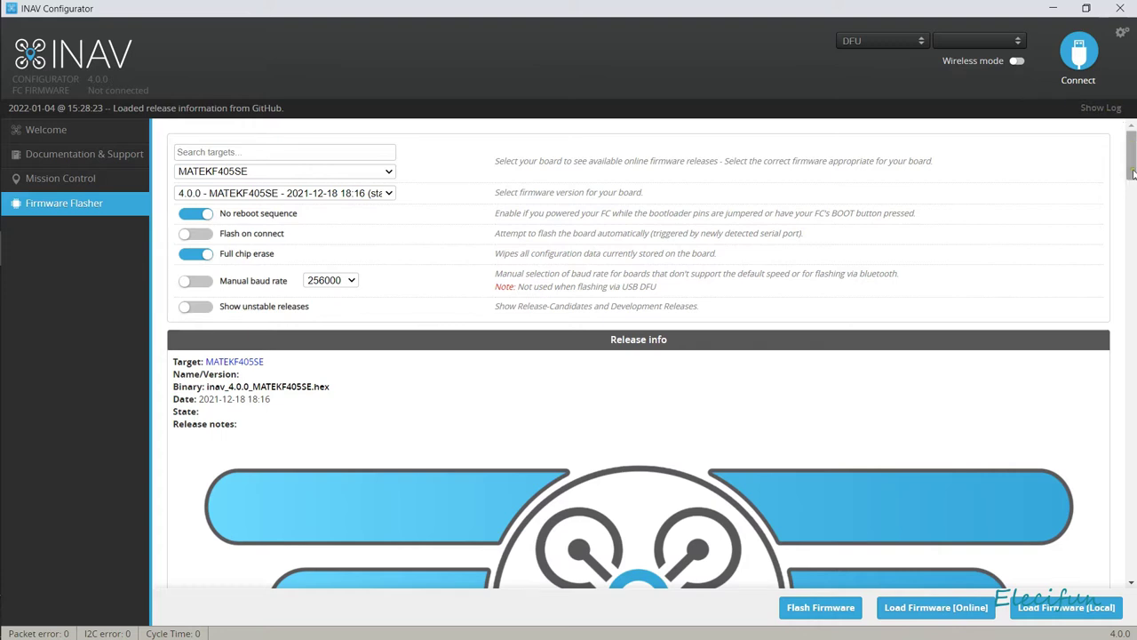
Step: Read through the INAV 4.0.0 release notes, from the upgrade instructions and changelist to the recommended hardware and recovery notes
left_click_drag(1132, 173, 1134, 274)
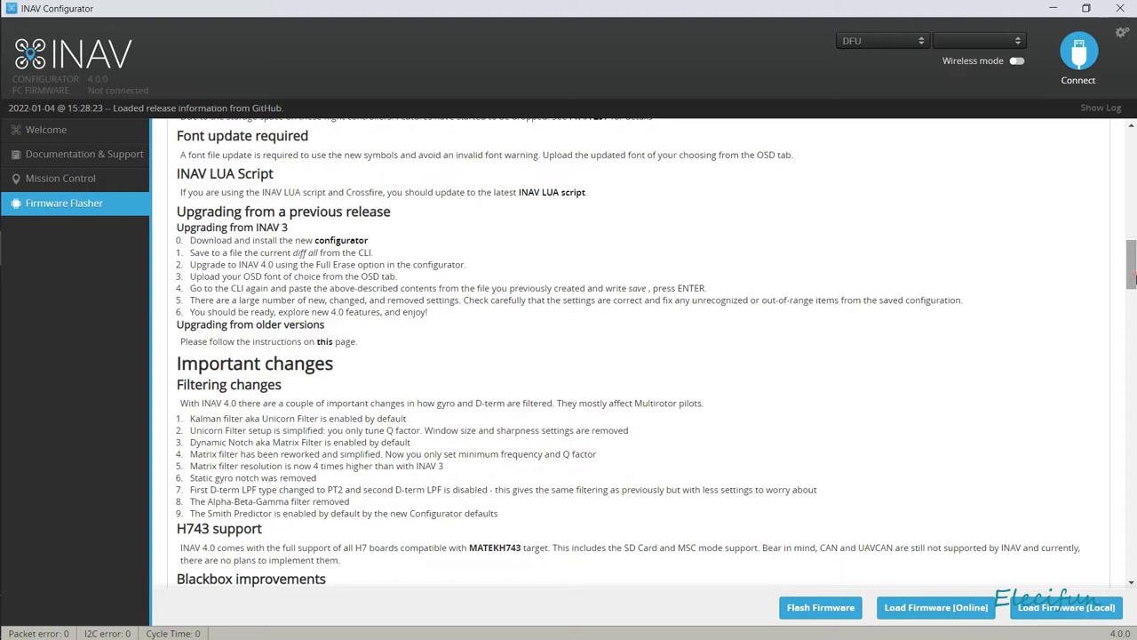
left_click_drag(1134, 278, 1134, 347)
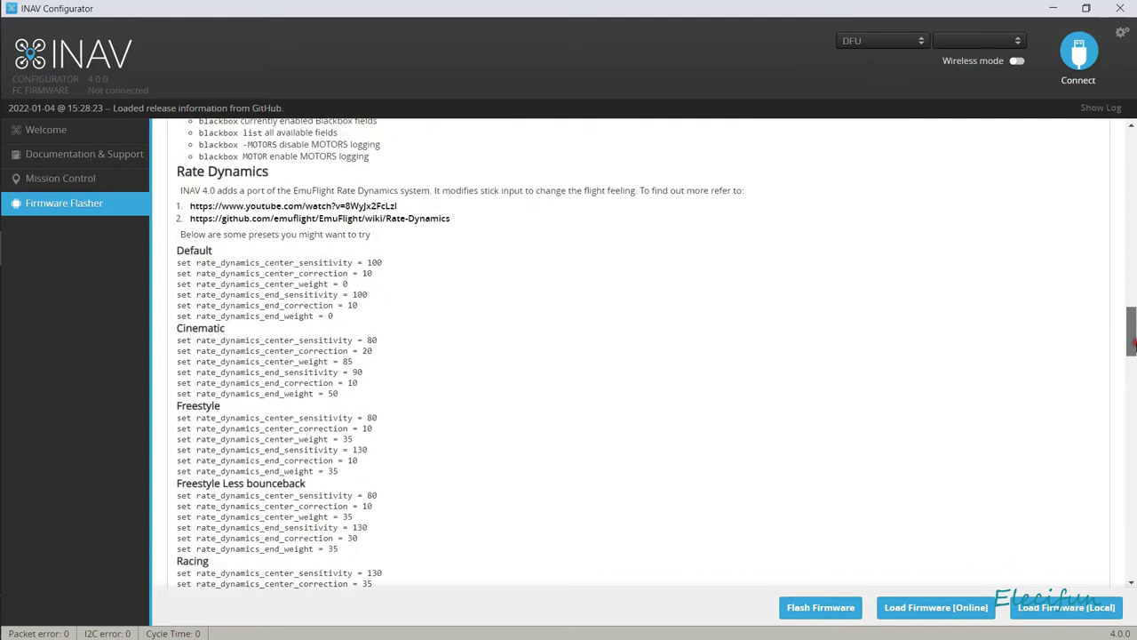
left_click_drag(1133, 348, 1133, 433)
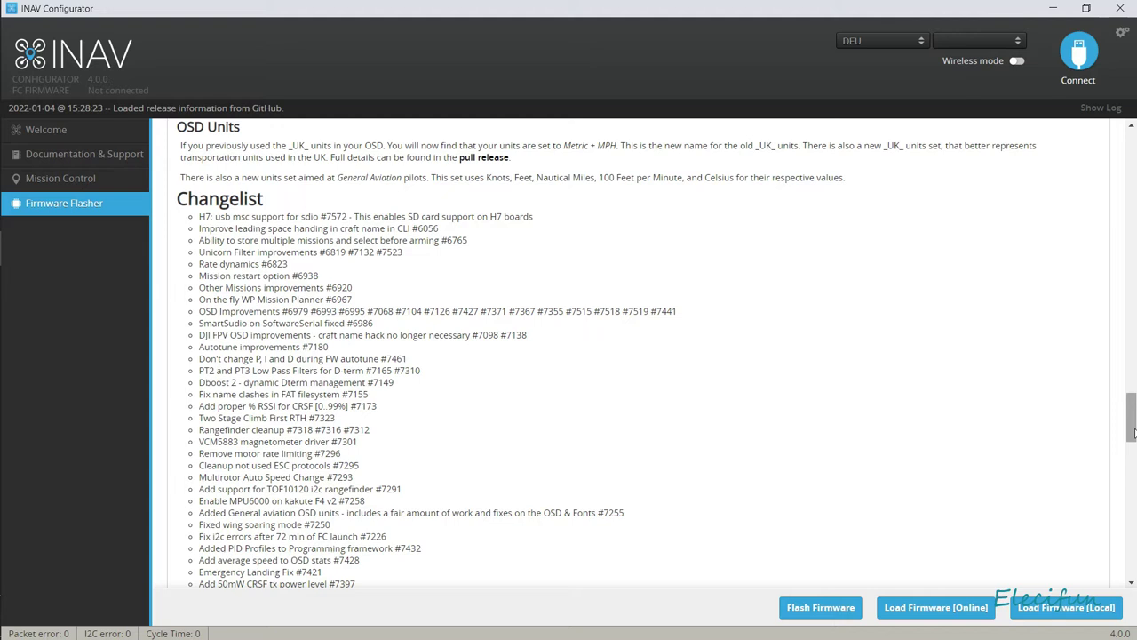
left_click(1131, 420)
left_click_drag(1131, 420, 1133, 437)
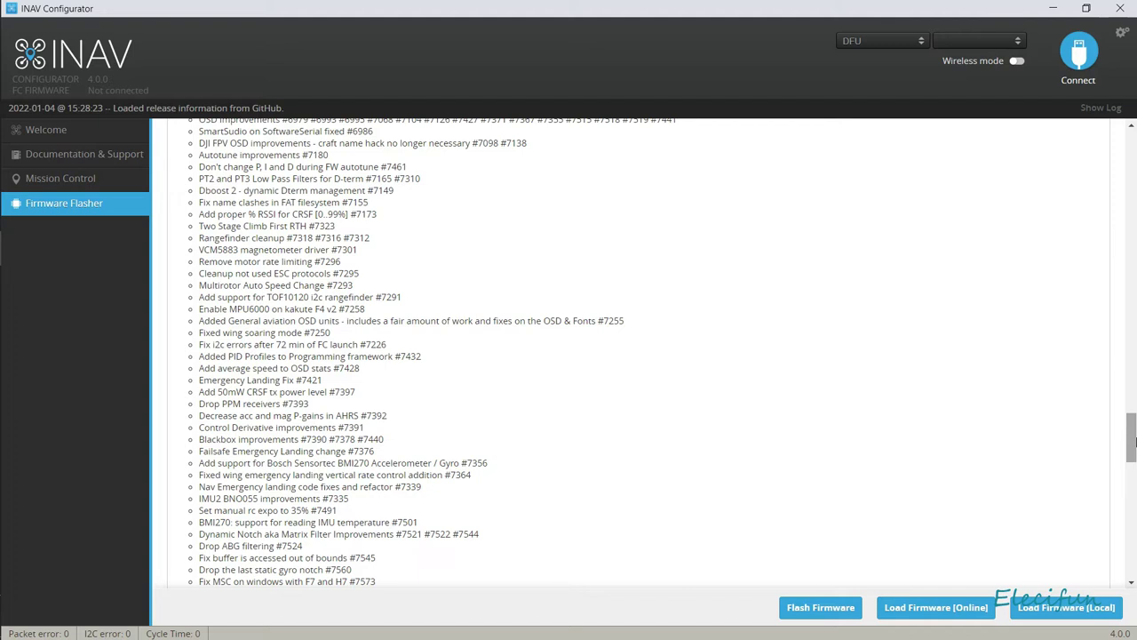
left_click(1133, 437)
left_click_drag(1132, 437, 1133, 462)
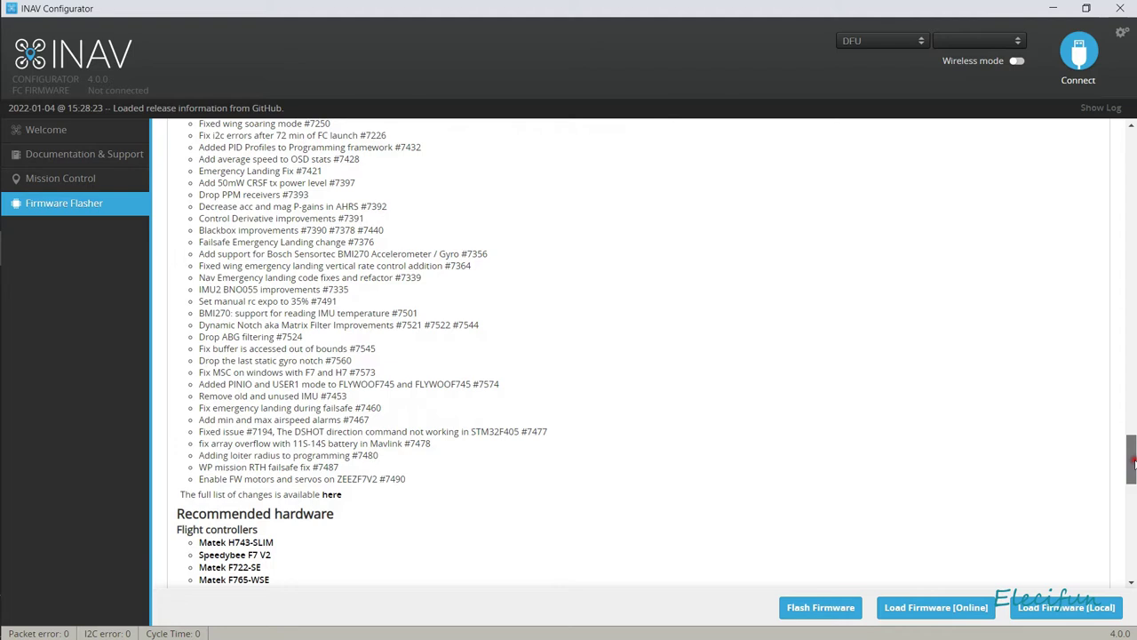
left_click_drag(1133, 462, 1133, 482)
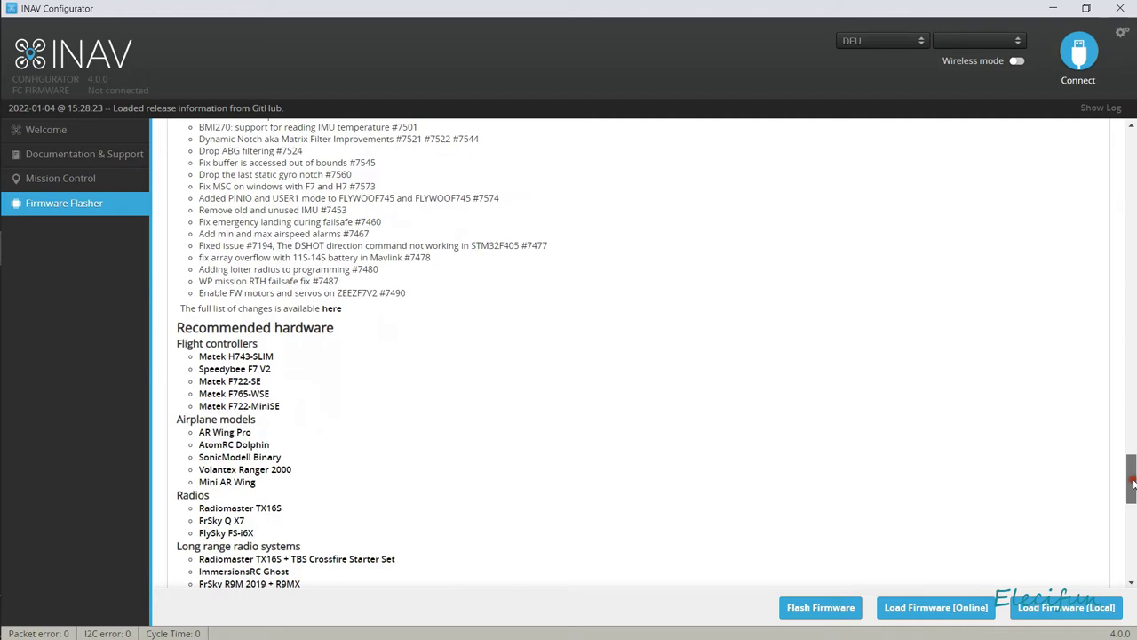
left_click_drag(1133, 483, 1129, 573)
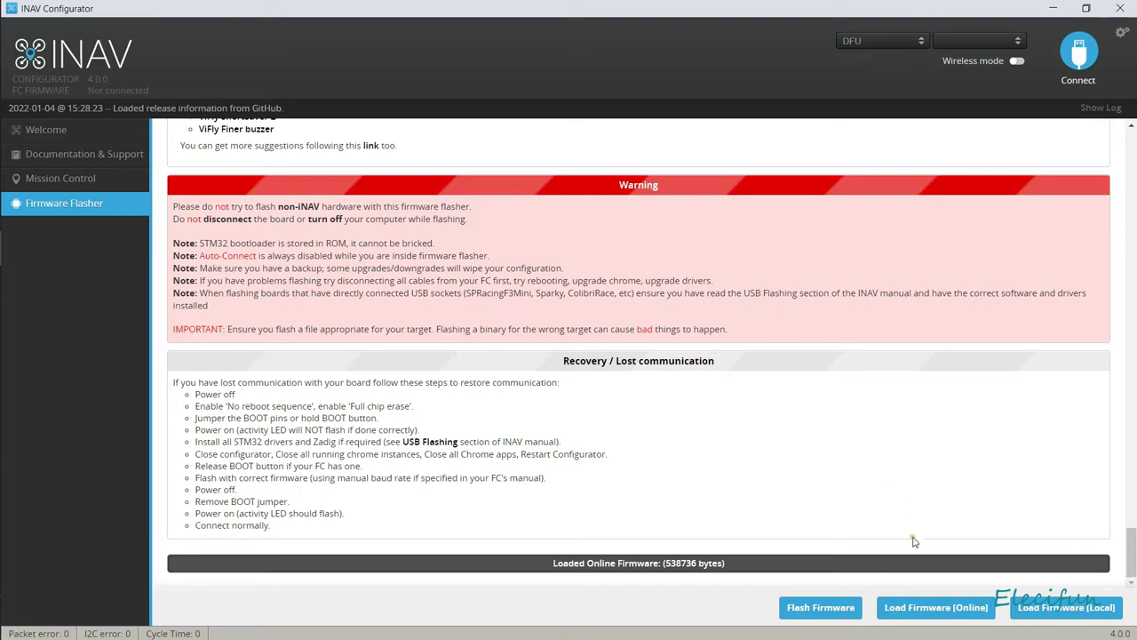
Step: Flash the loaded firmware onto the flight controller and return to the Welcome page
left_click(817, 611)
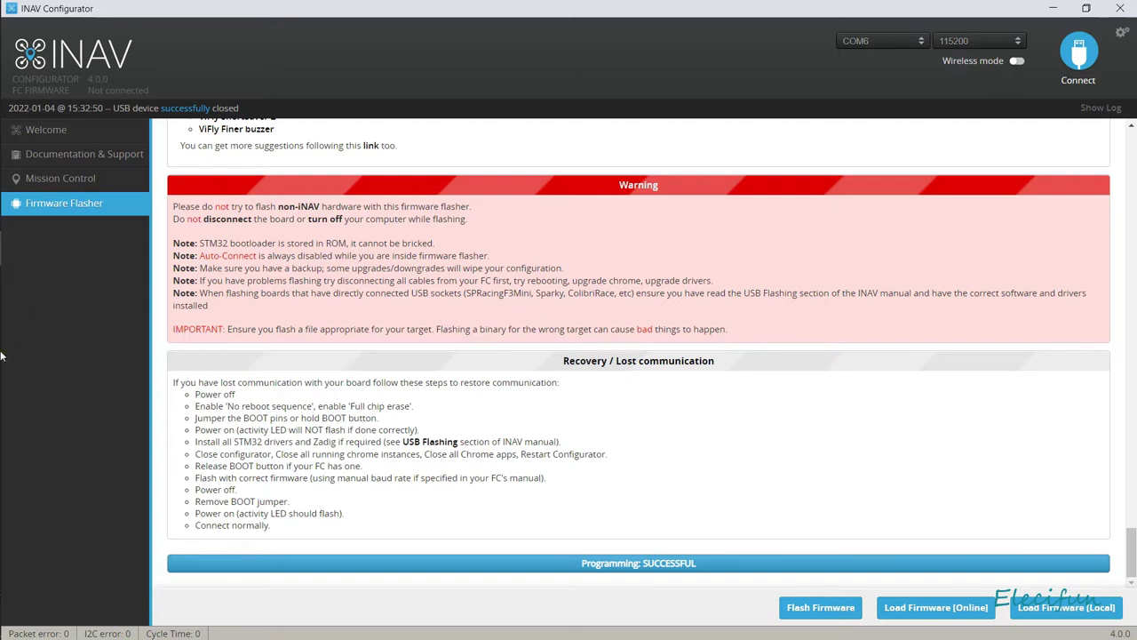
left_click(45, 130)
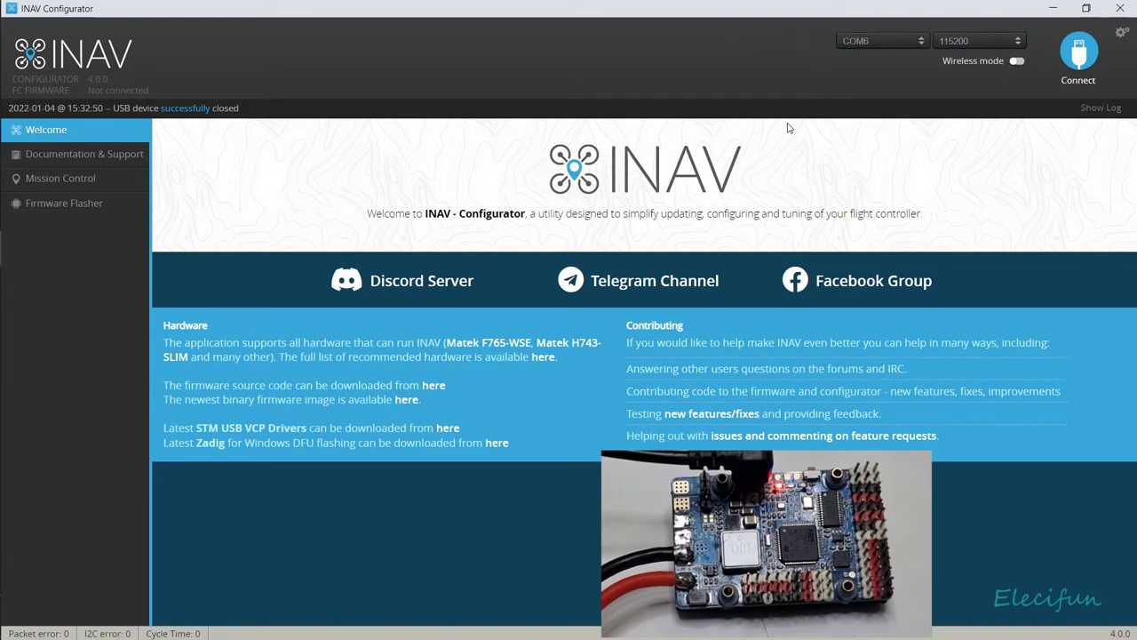
Step: Connect to the flight controller and apply the default values for an airplane without a tail
left_click(1081, 55)
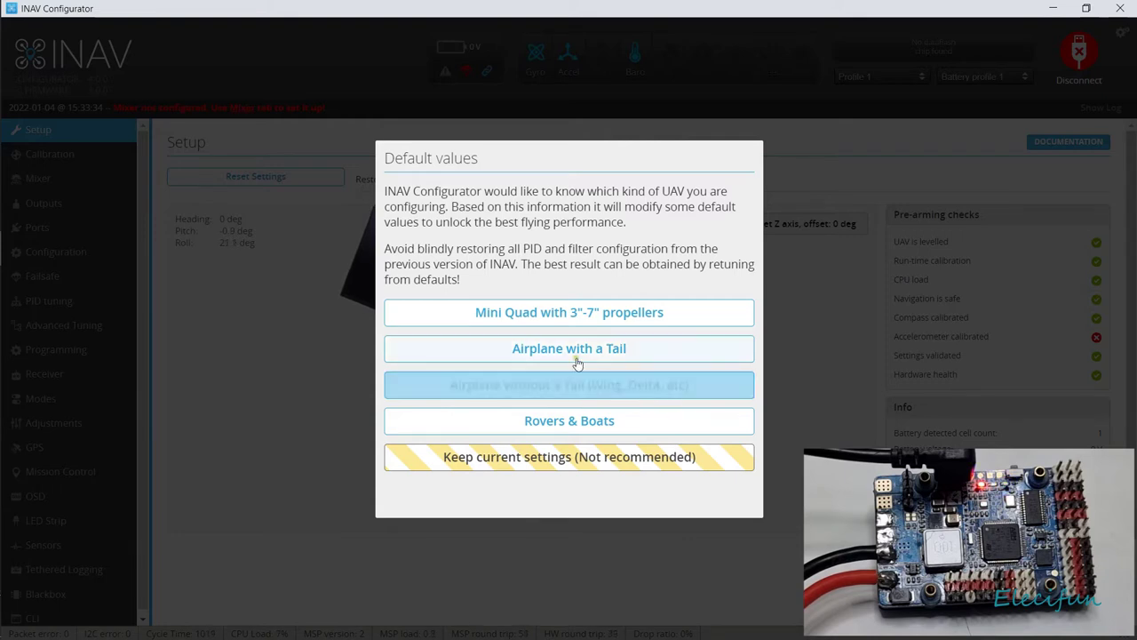
left_click(570, 388)
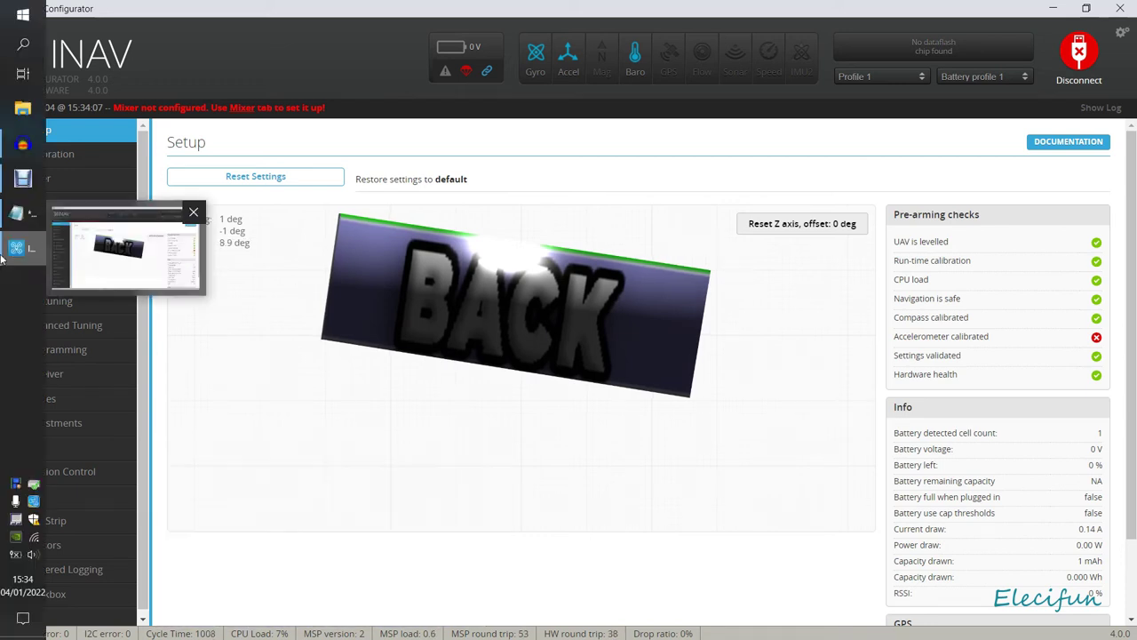
Step: Review the configuration dump in the untitled Notepad document, including its master and profile settings, and close it without saving
left_click(15, 216)
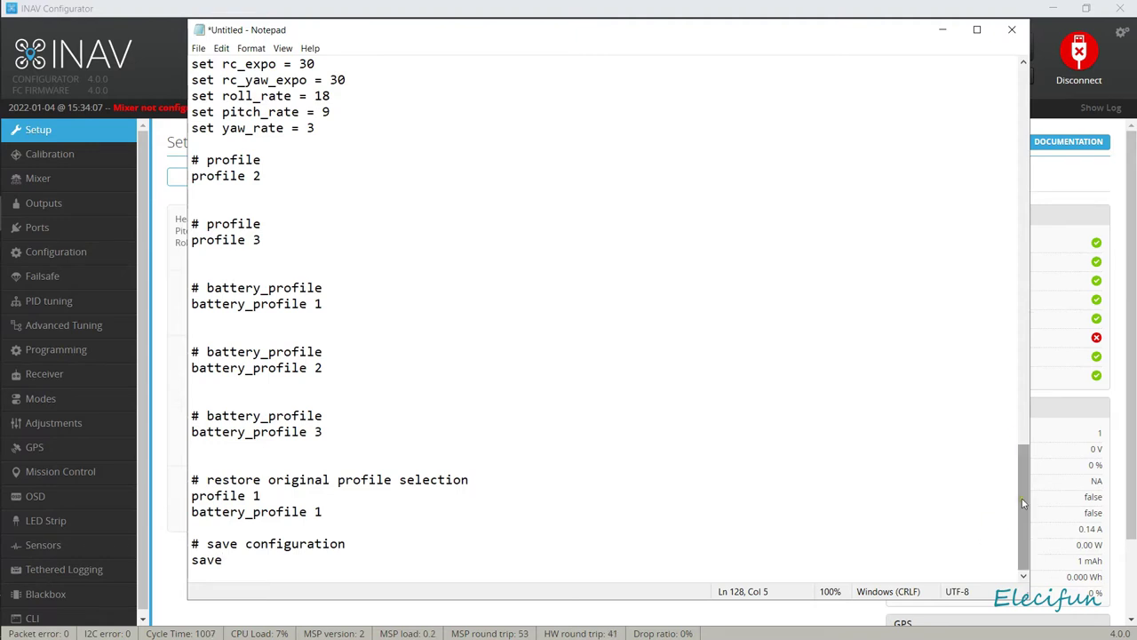
left_click_drag(1023, 502, 1012, 337)
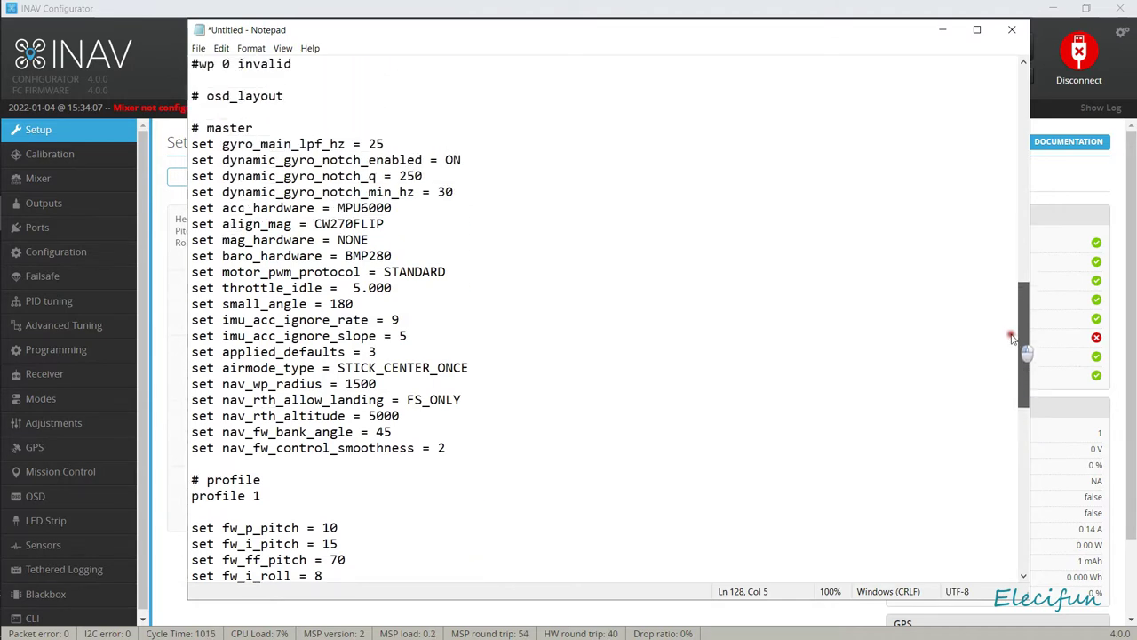
left_click_drag(1012, 338, 815, 72)
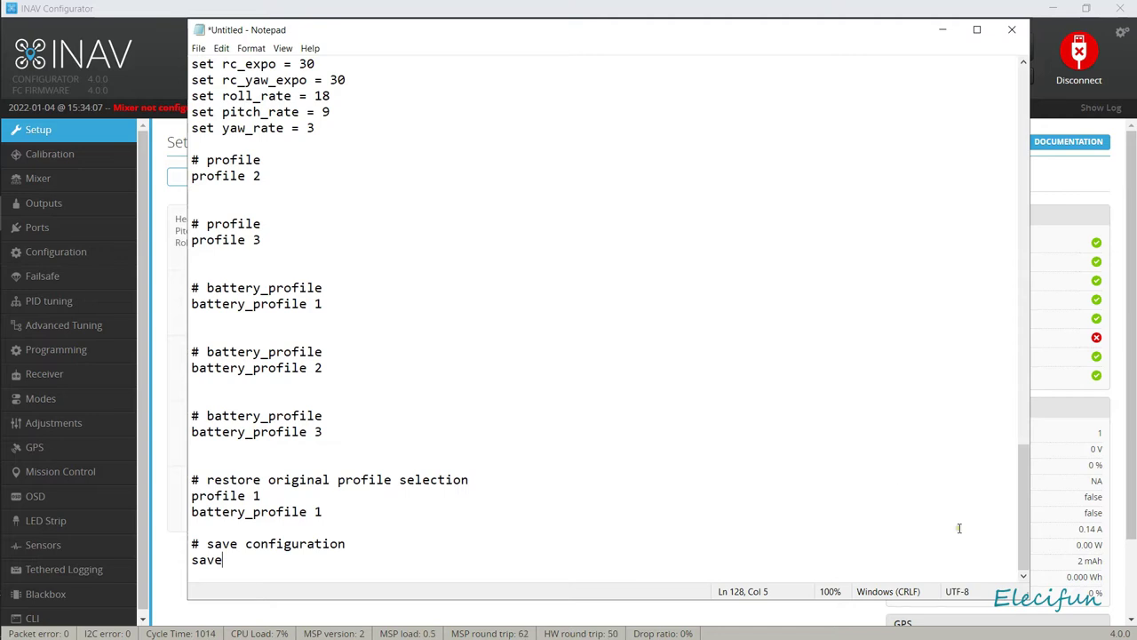
left_click_drag(1024, 480, 1007, 330)
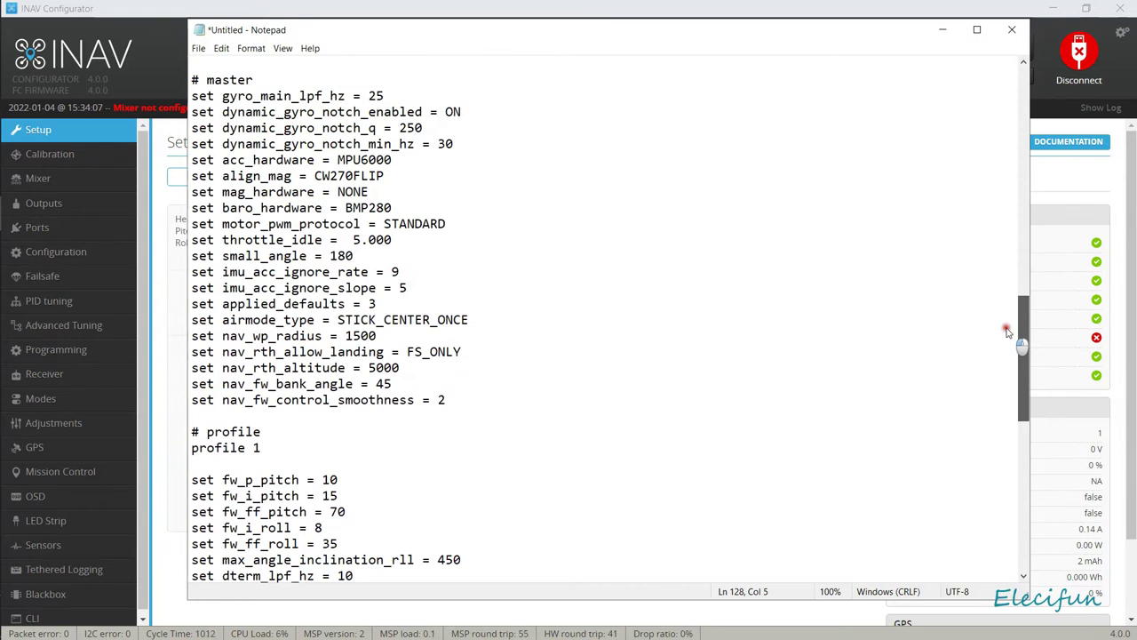
left_click_drag(1006, 331, 1005, 264)
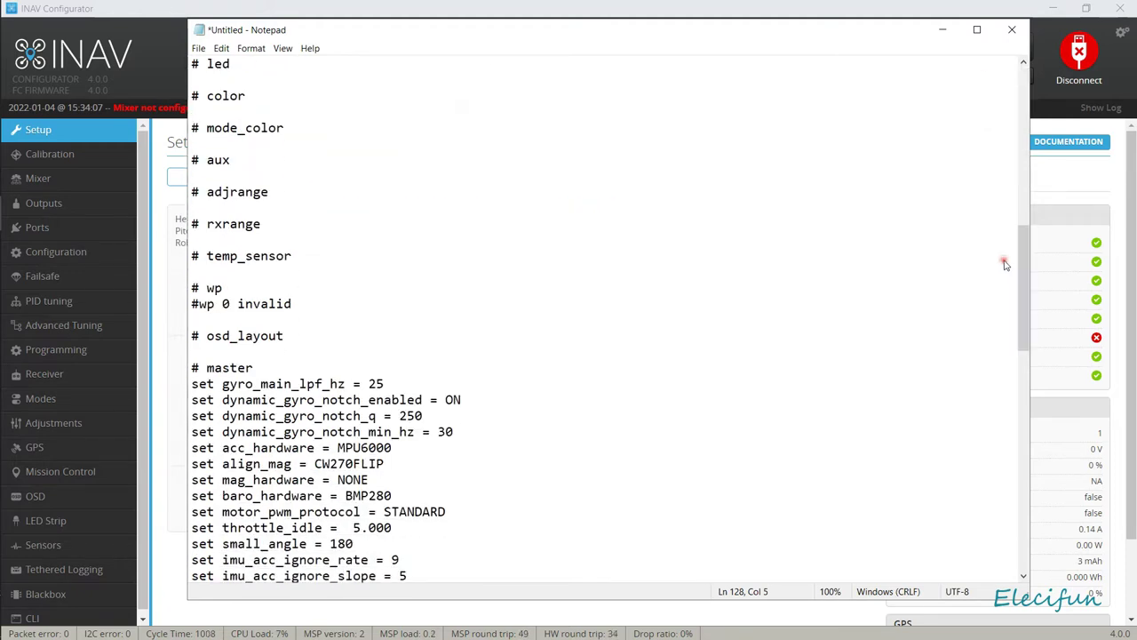
left_click(1010, 31)
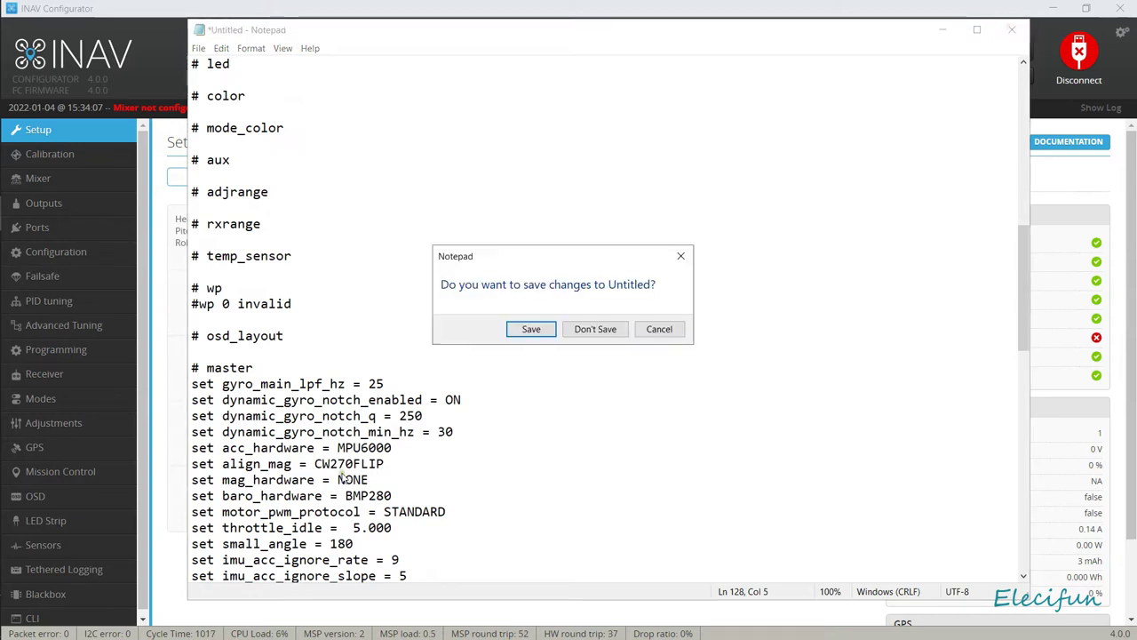
left_click(576, 334)
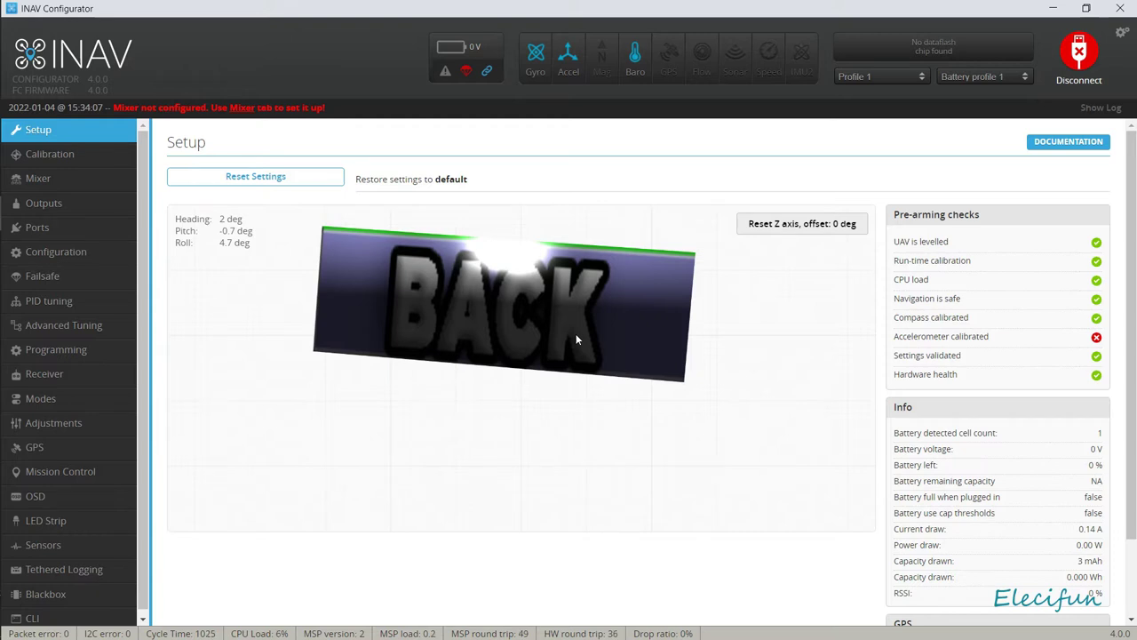
Step: Switch back to INAV Configurator, reconnect to the flight controller on COM6 and open the Calibration page
left_click(40, 160)
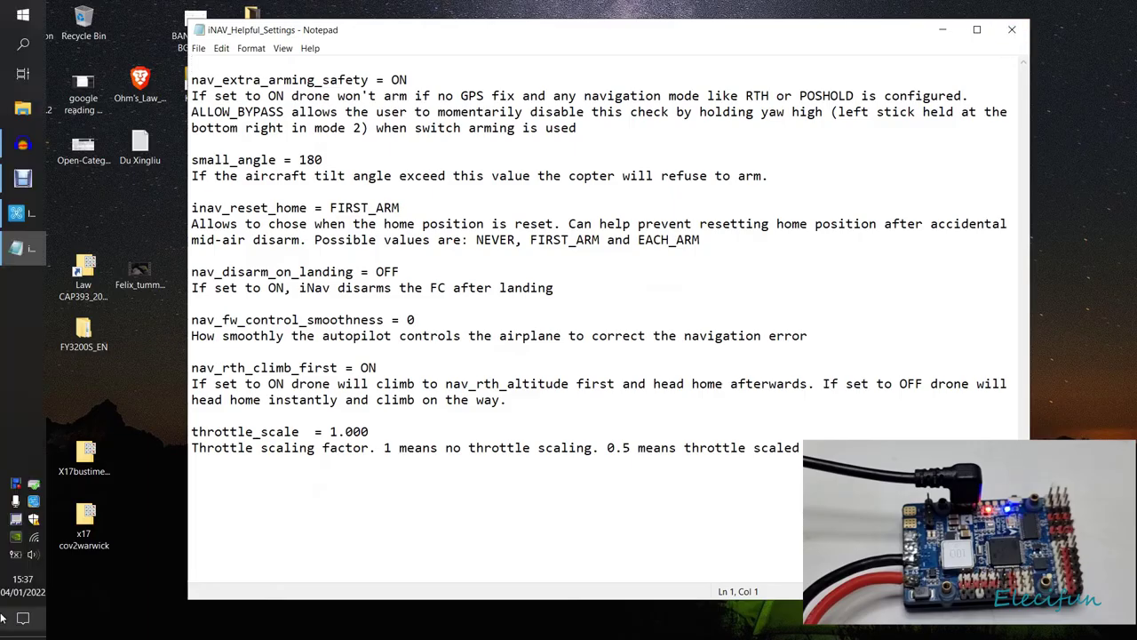
left_click(35, 210)
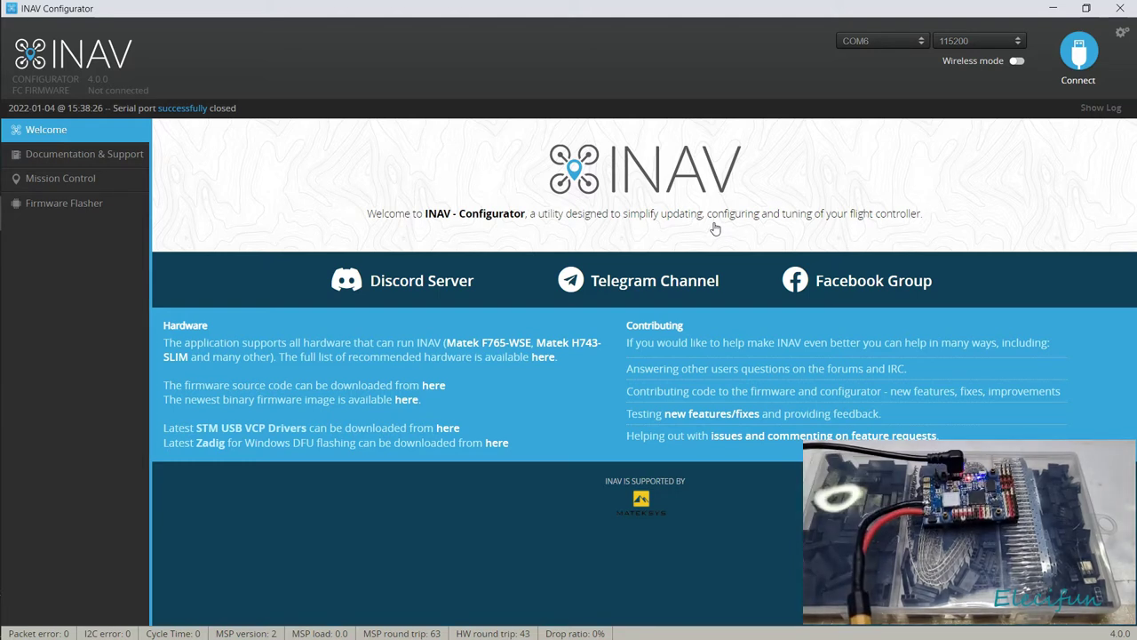
left_click(1084, 53)
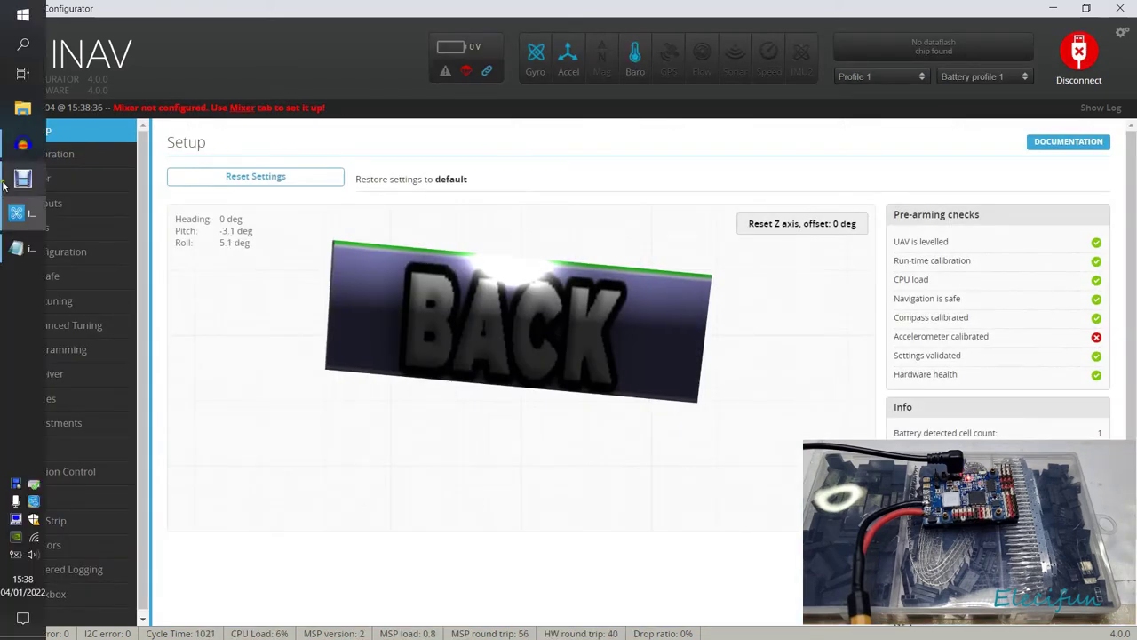
left_click(75, 155)
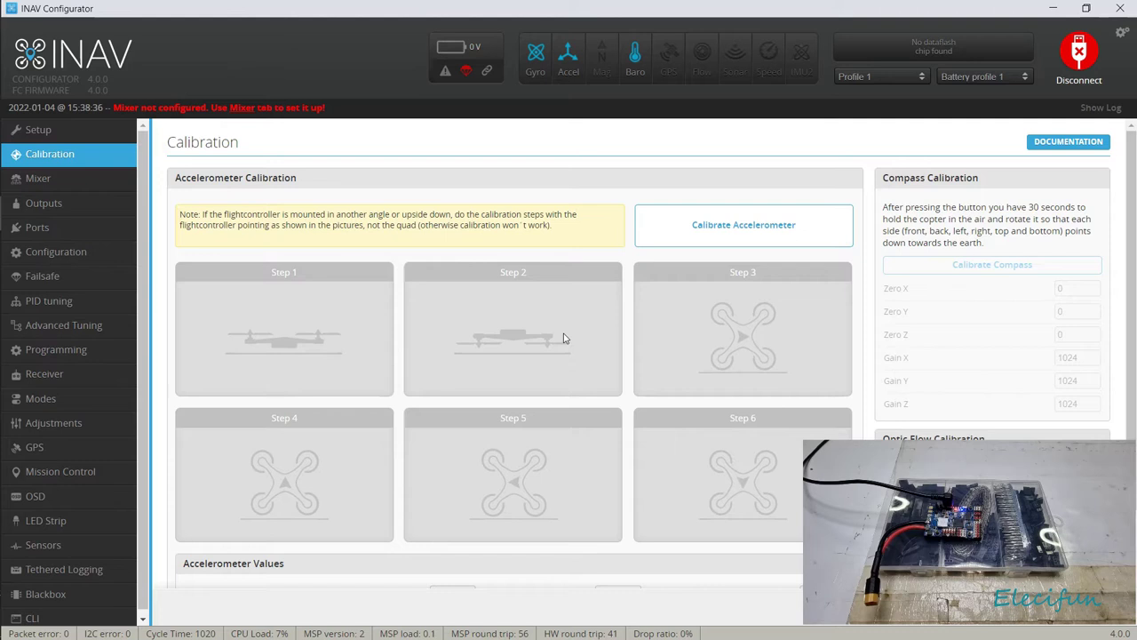
Step: Try to calibrate the accelerometer, accepting the positioning instructions and repeating the calibration, and return to the Setup page
left_click(703, 227)
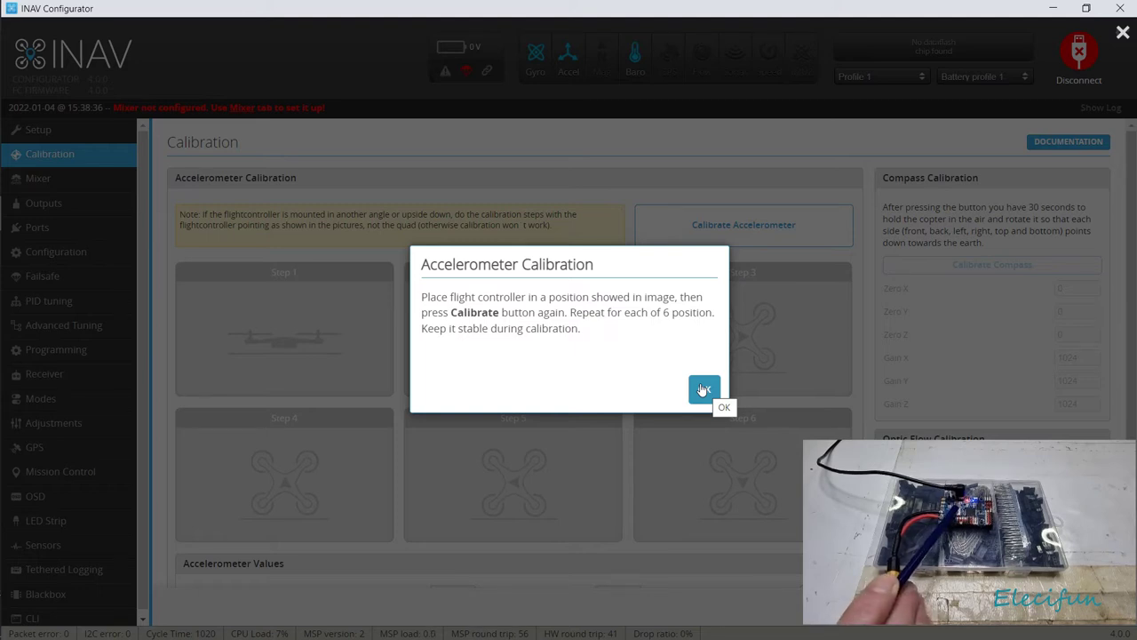
left_click(703, 389)
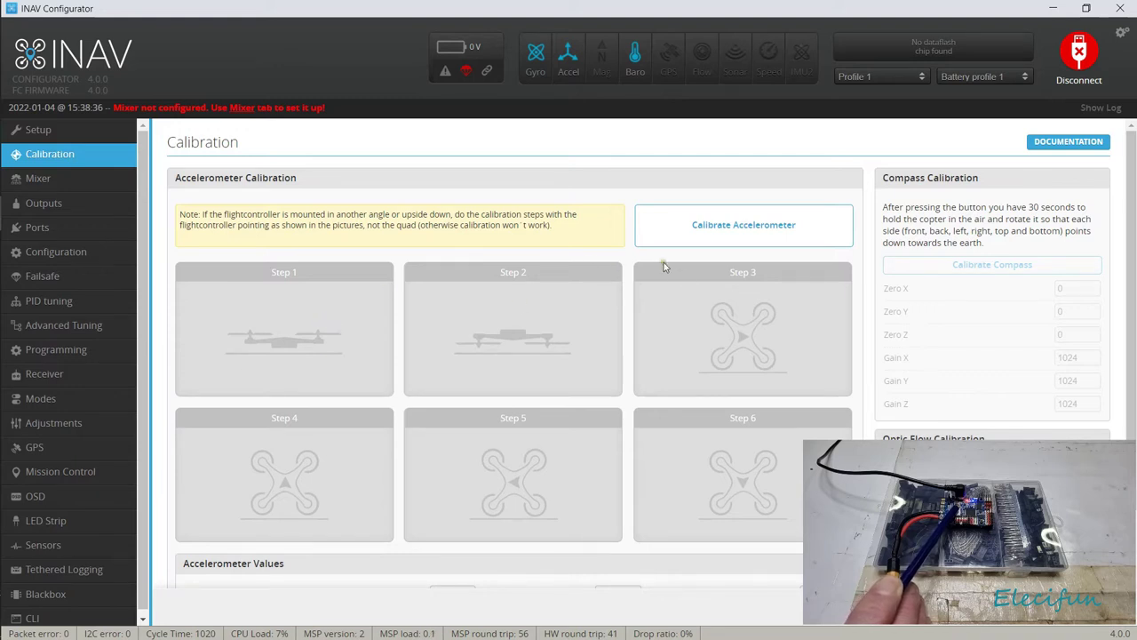
left_click(722, 228)
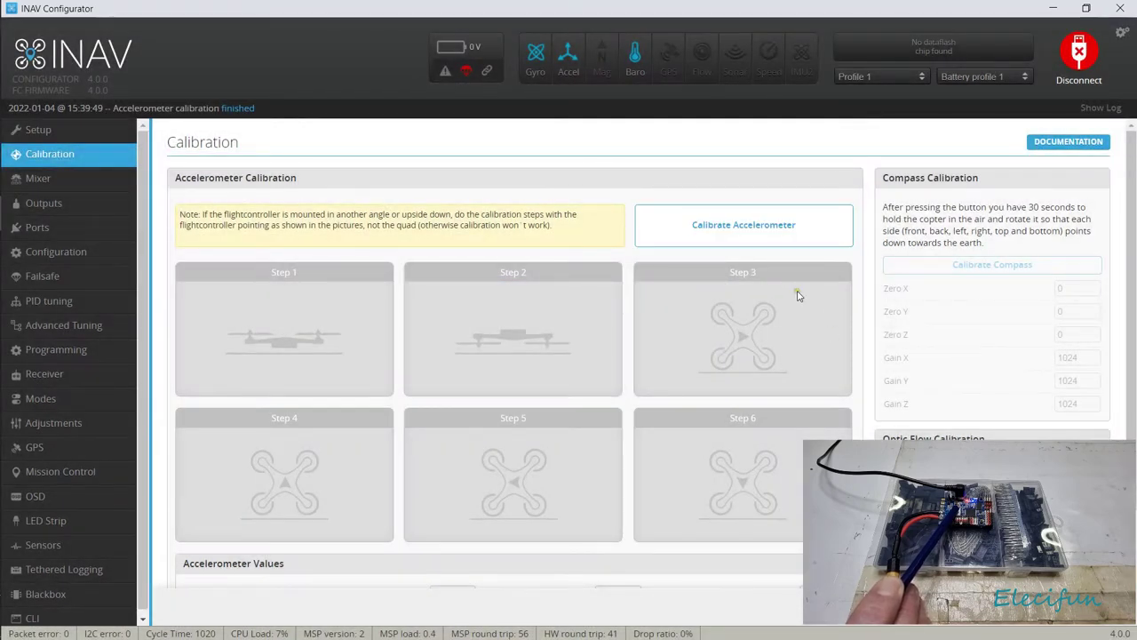
left_click(761, 240)
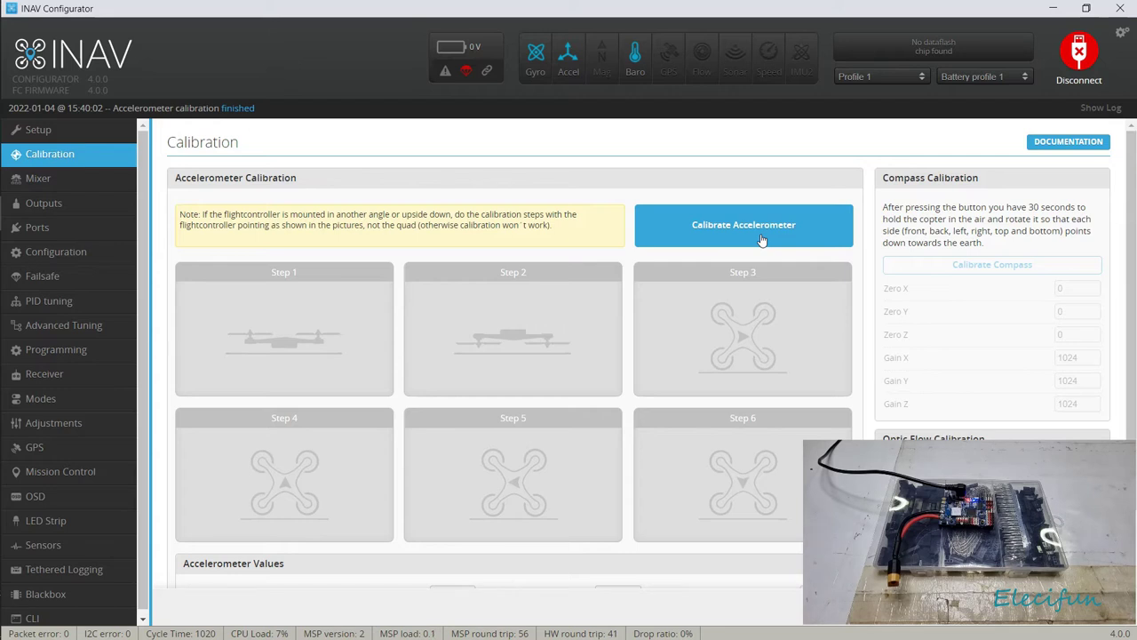
left_click(771, 226)
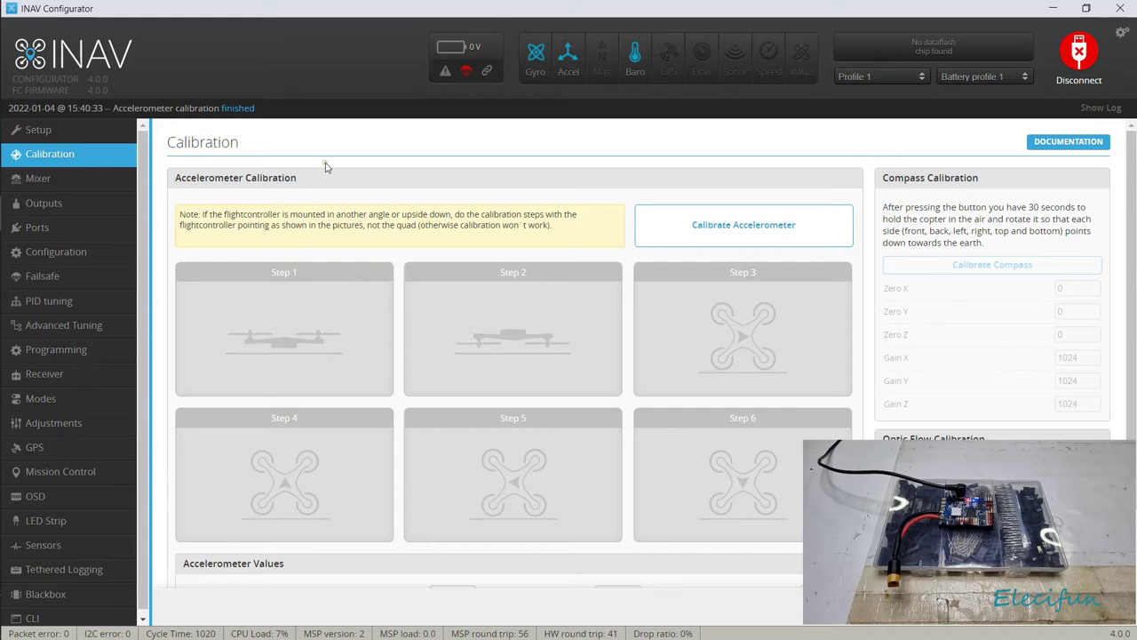
left_click(69, 130)
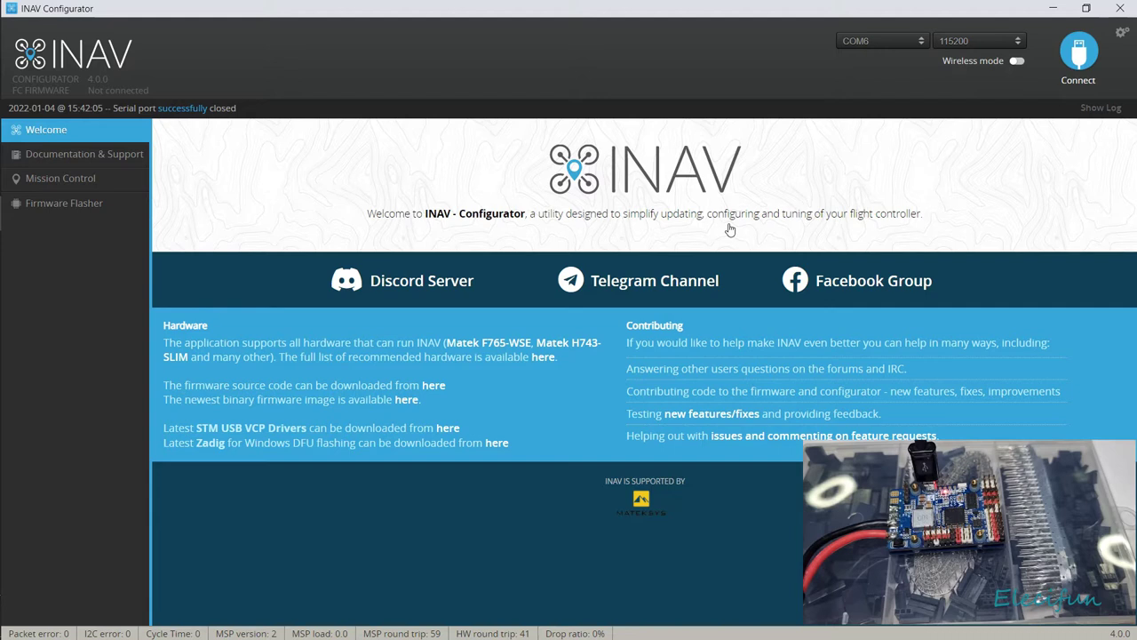
Step: Reconnect to the flight controller and try the accelerometer calibration again, starting with the level position
left_click(1077, 55)
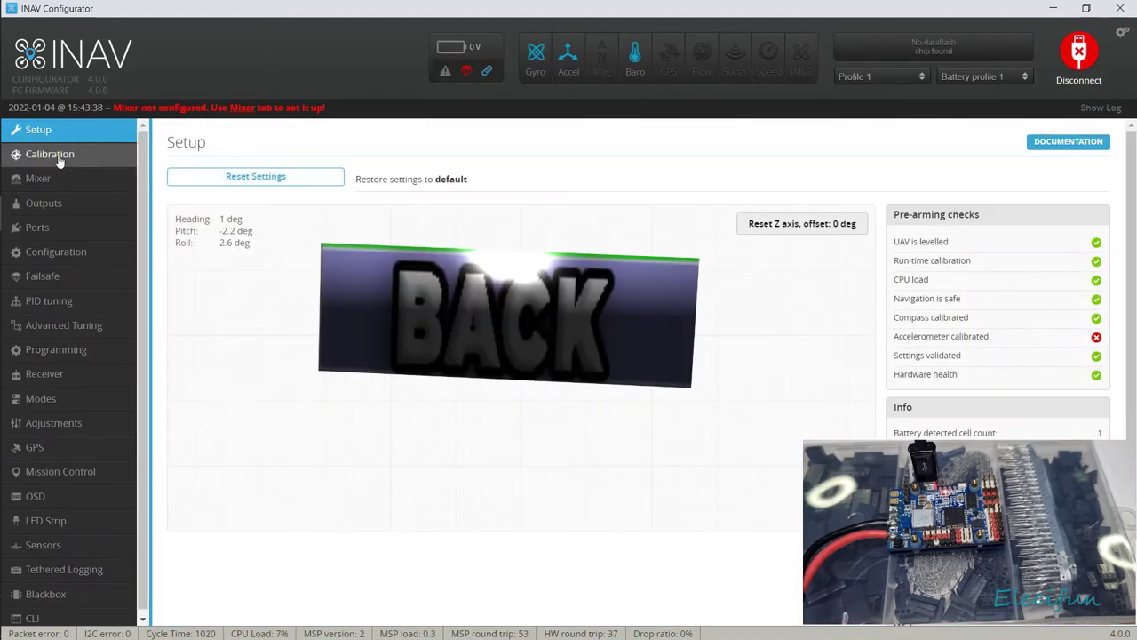
left_click(50, 154)
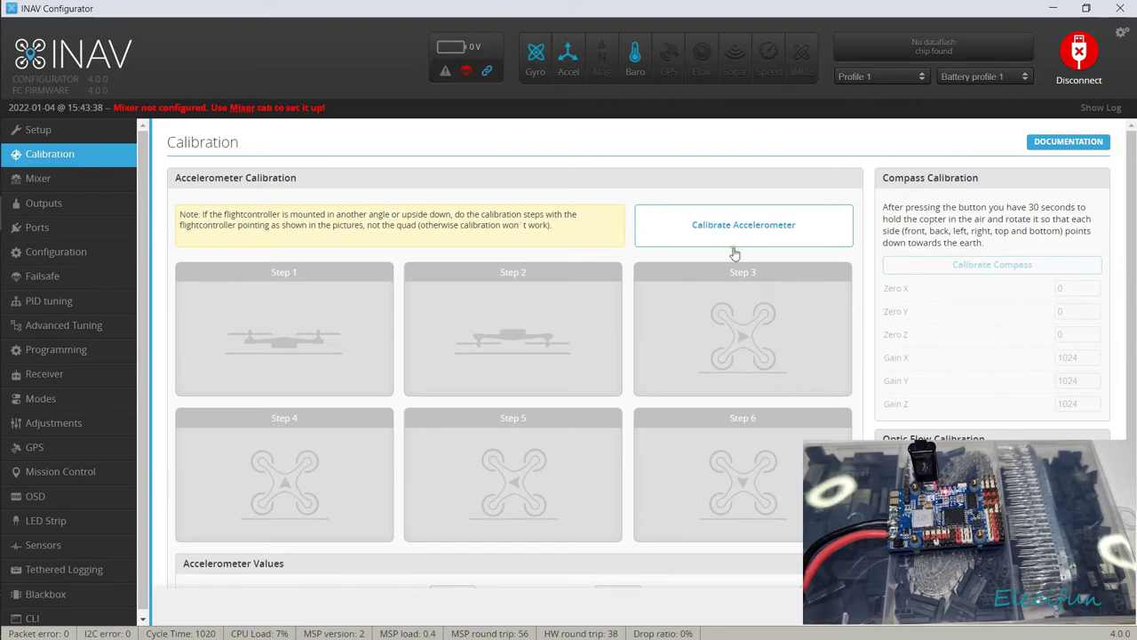
left_click(755, 231)
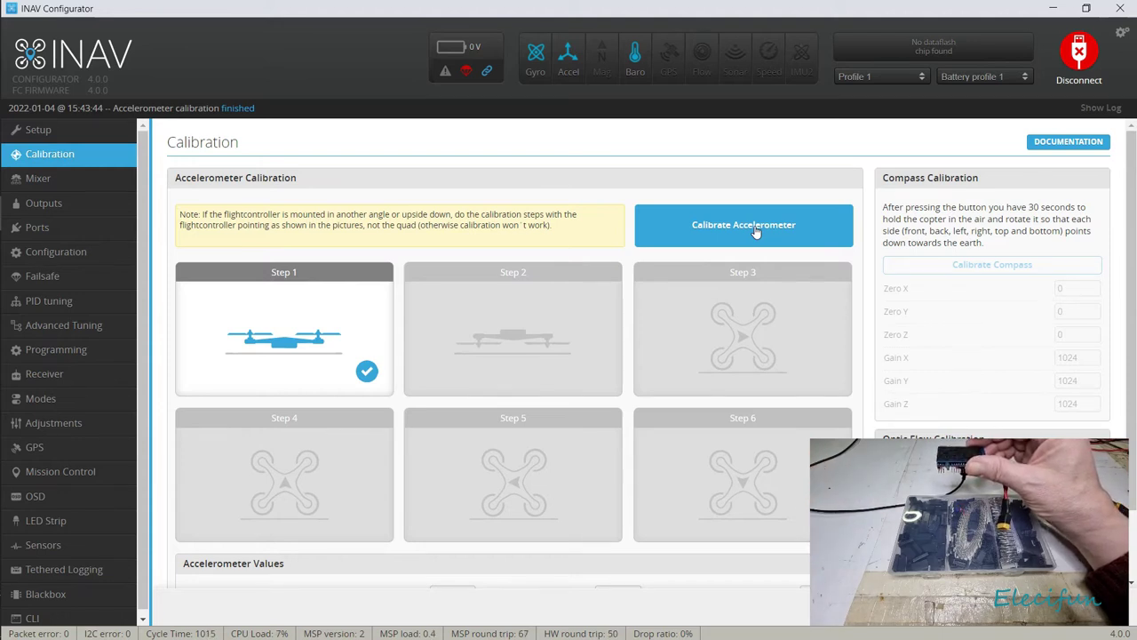
left_click(755, 230)
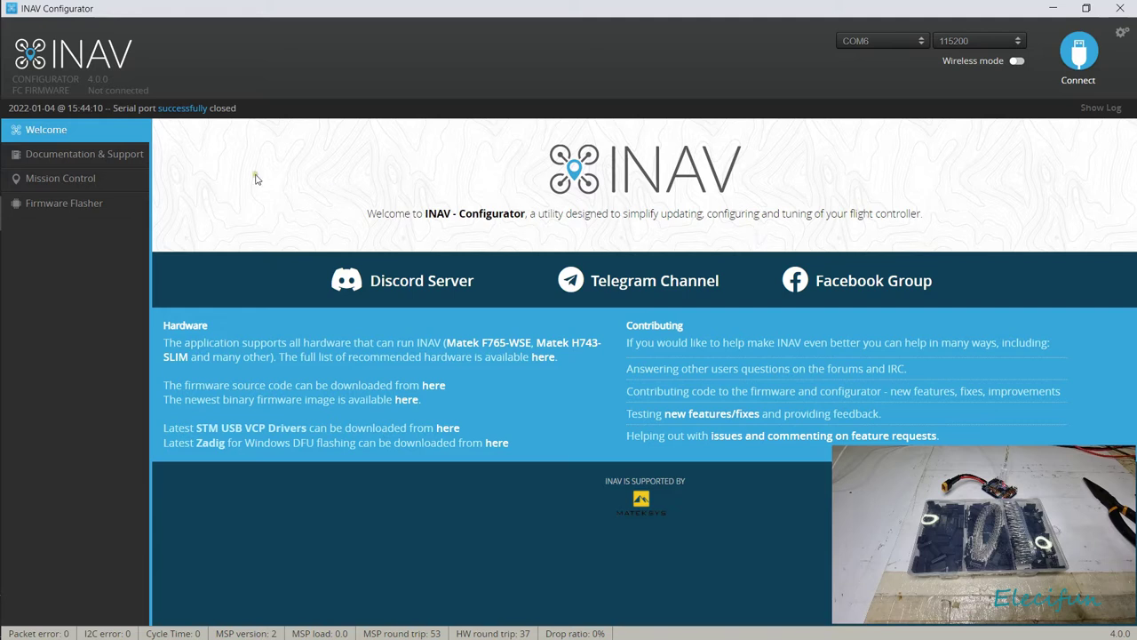
Step: Reconnect to the flight controller and record the level Step 1 position of the accelerometer calibration
left_click(1079, 53)
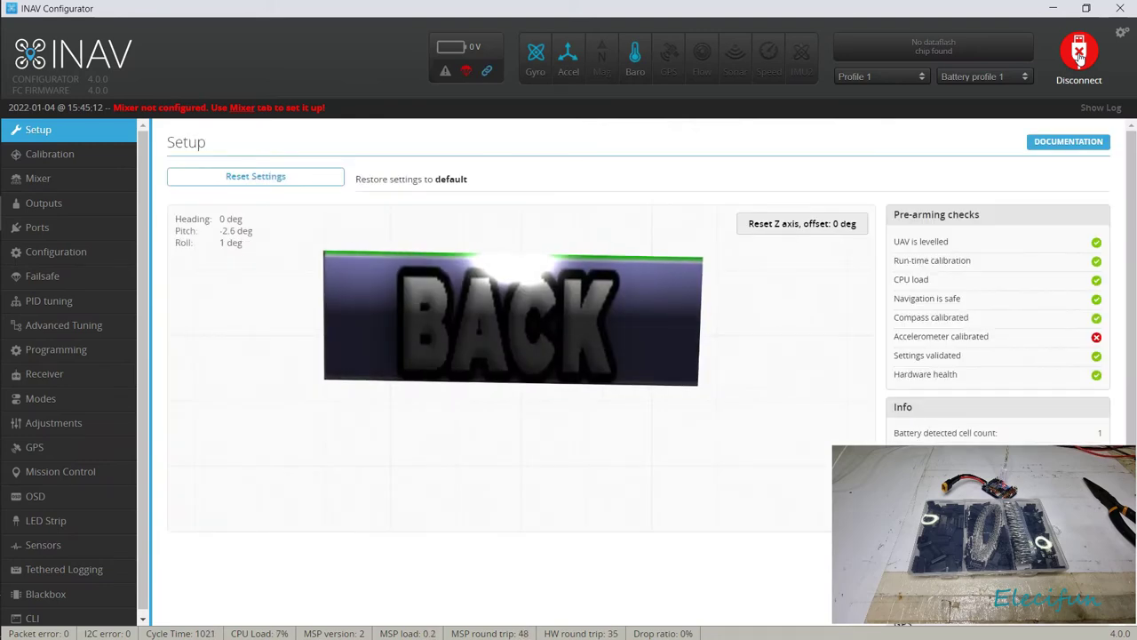
left_click(100, 165)
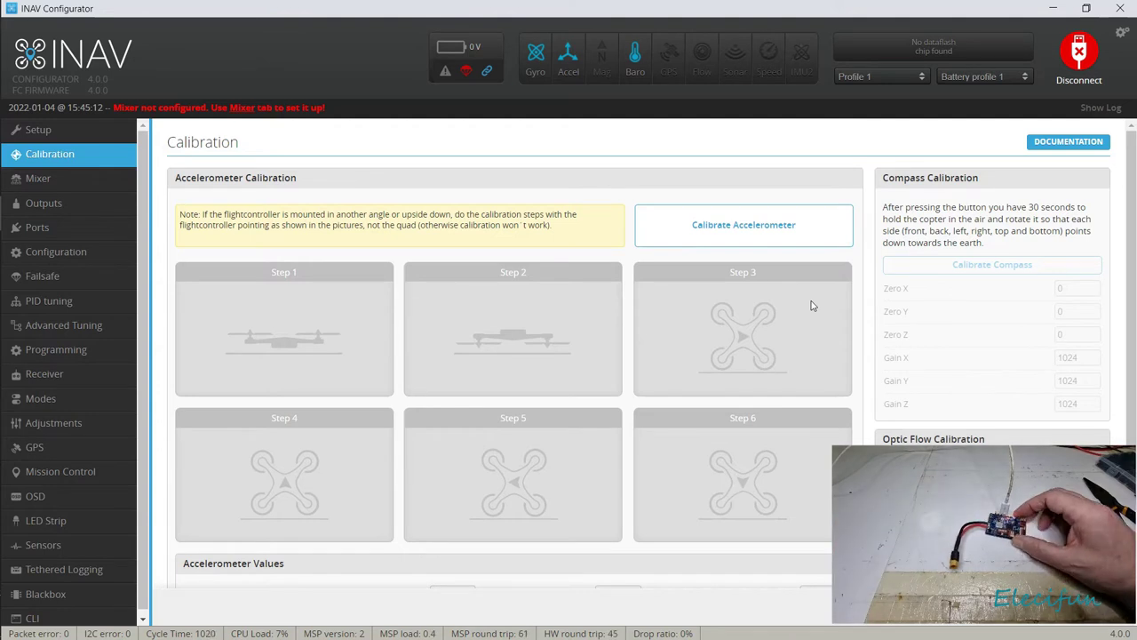
left_click(730, 218)
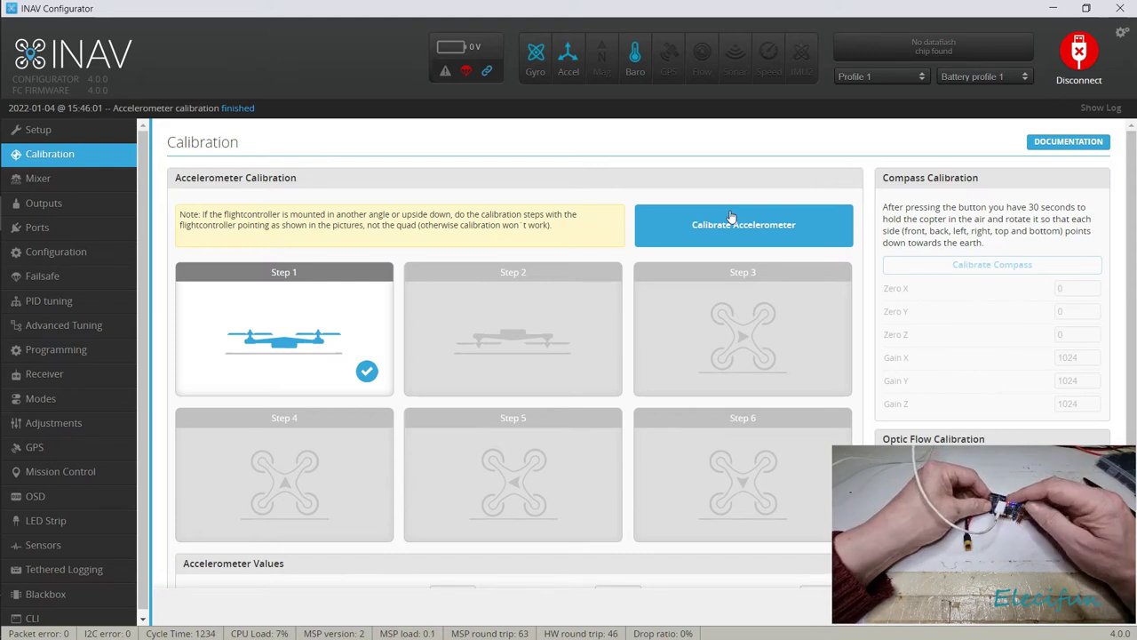
Step: Record the remaining five accelerometer positions, accept the finished calibration and check the six steps on the Calibration page
left_click(742, 234)
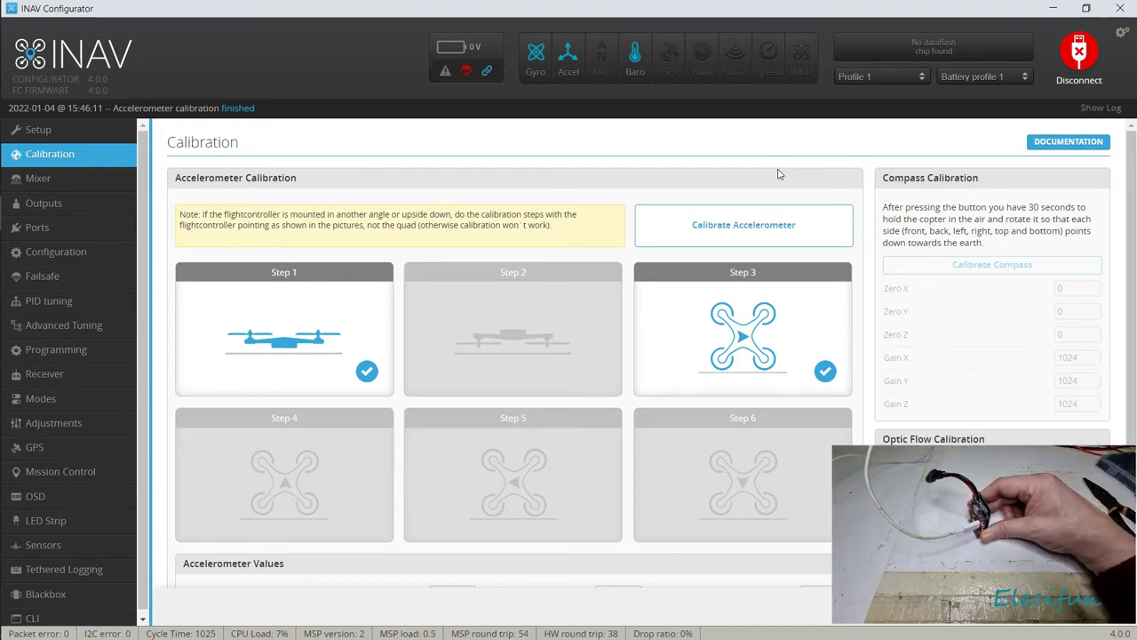
left_click(771, 220)
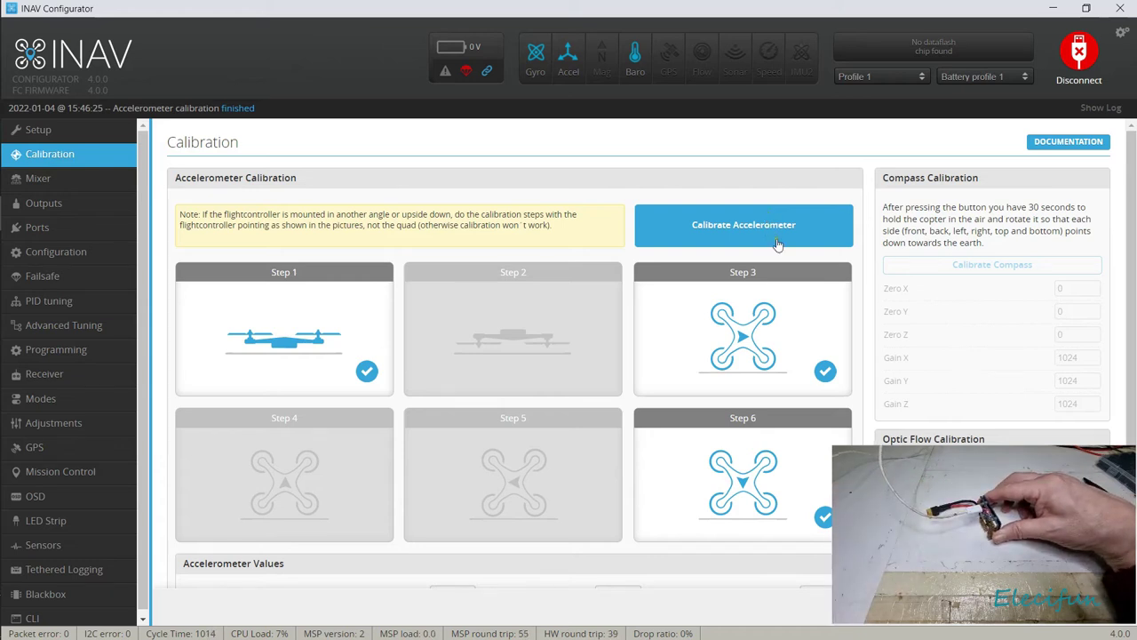
left_click(761, 231)
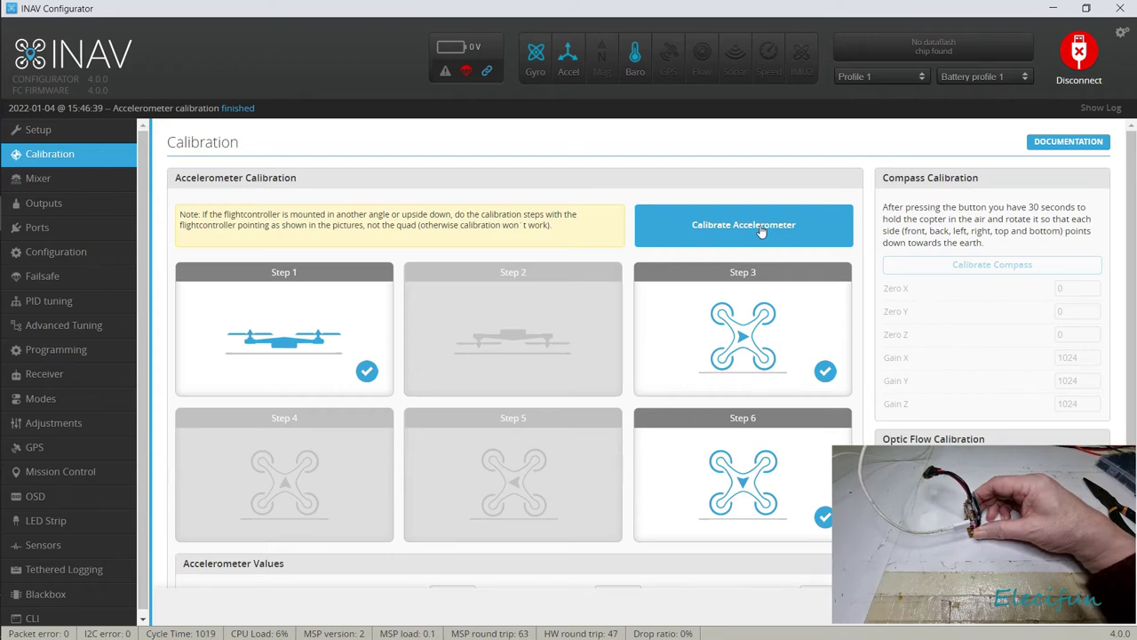
left_click(761, 231)
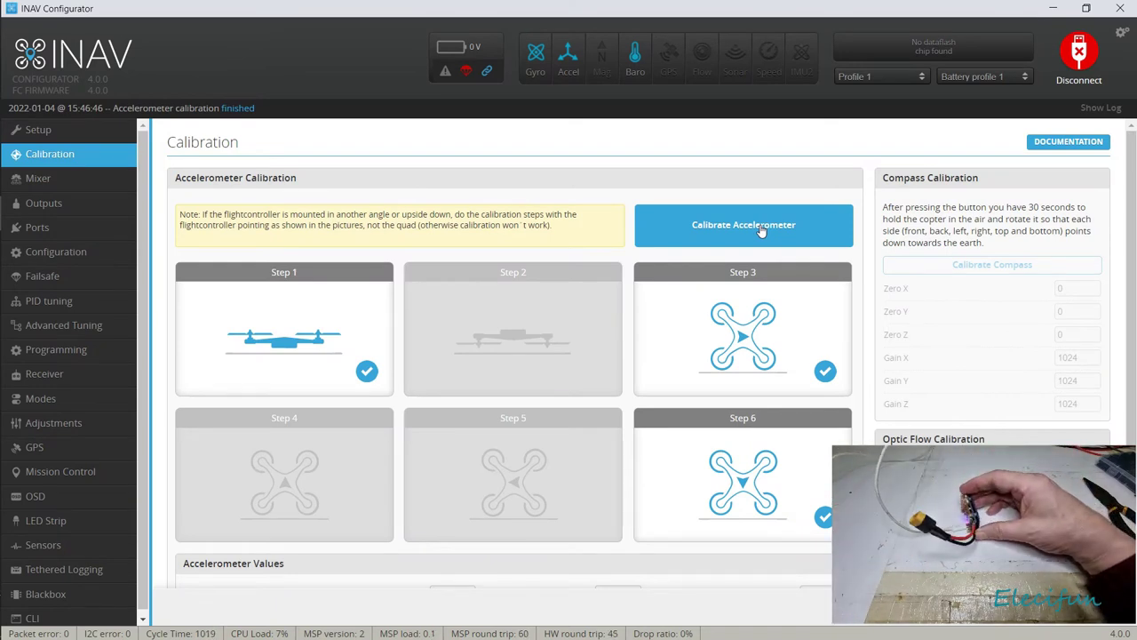
left_click(761, 230)
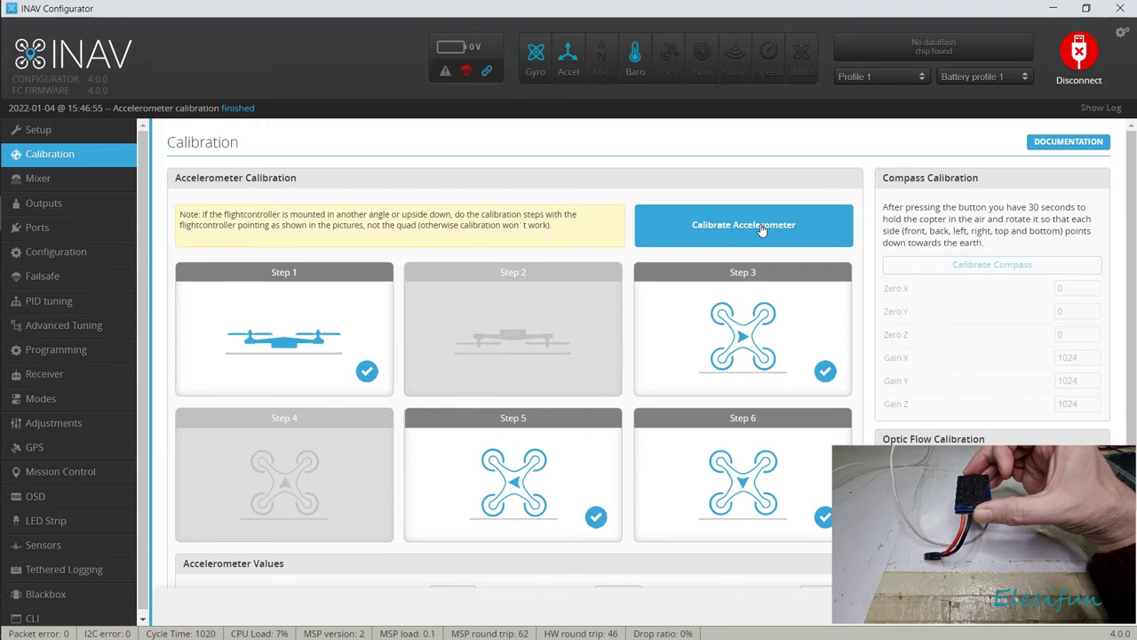
left_click(761, 229)
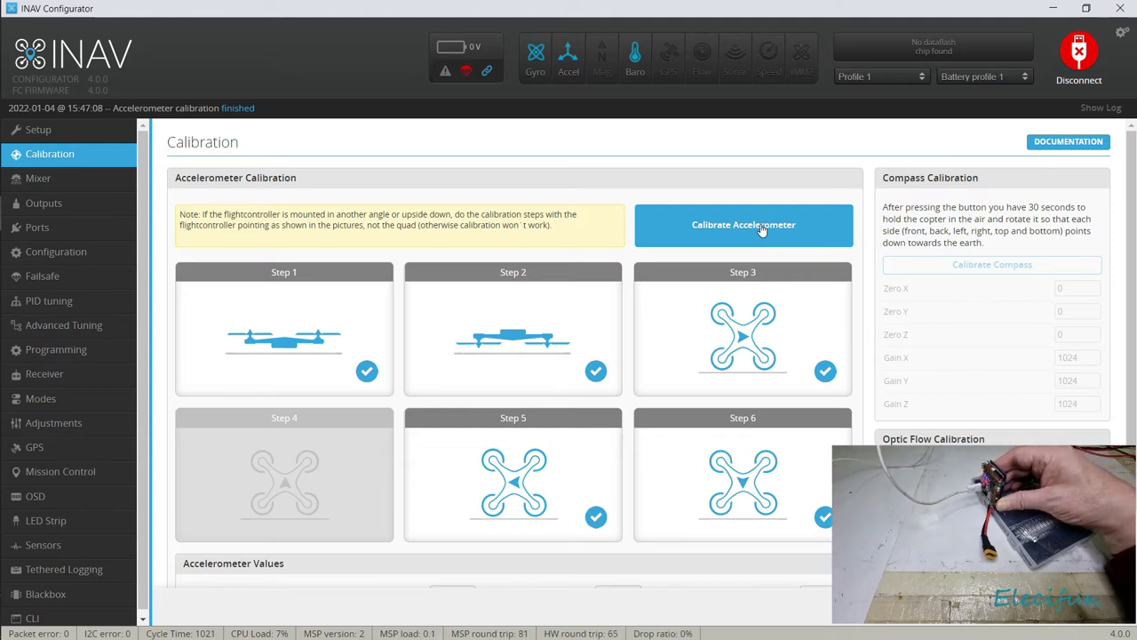
left_click(762, 231)
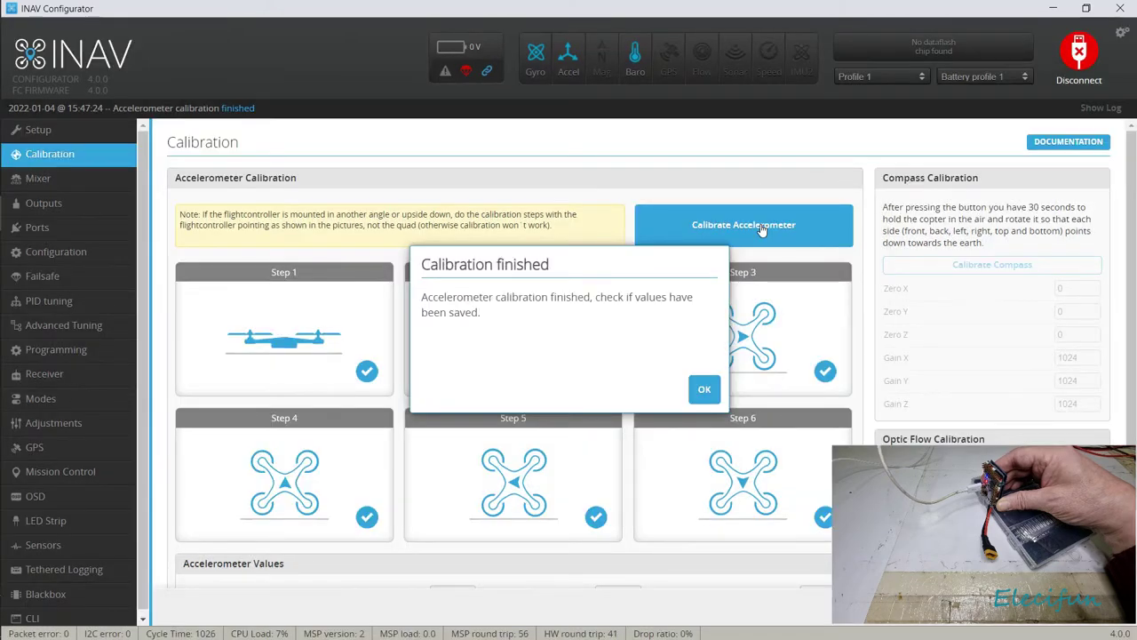
left_click(702, 391)
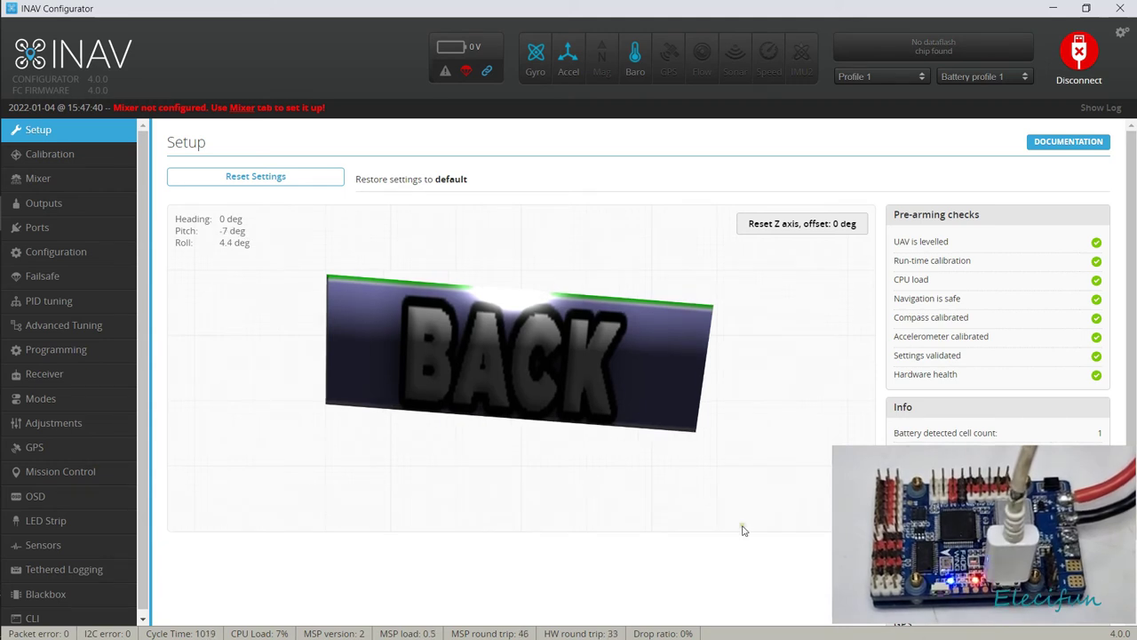
left_click(71, 157)
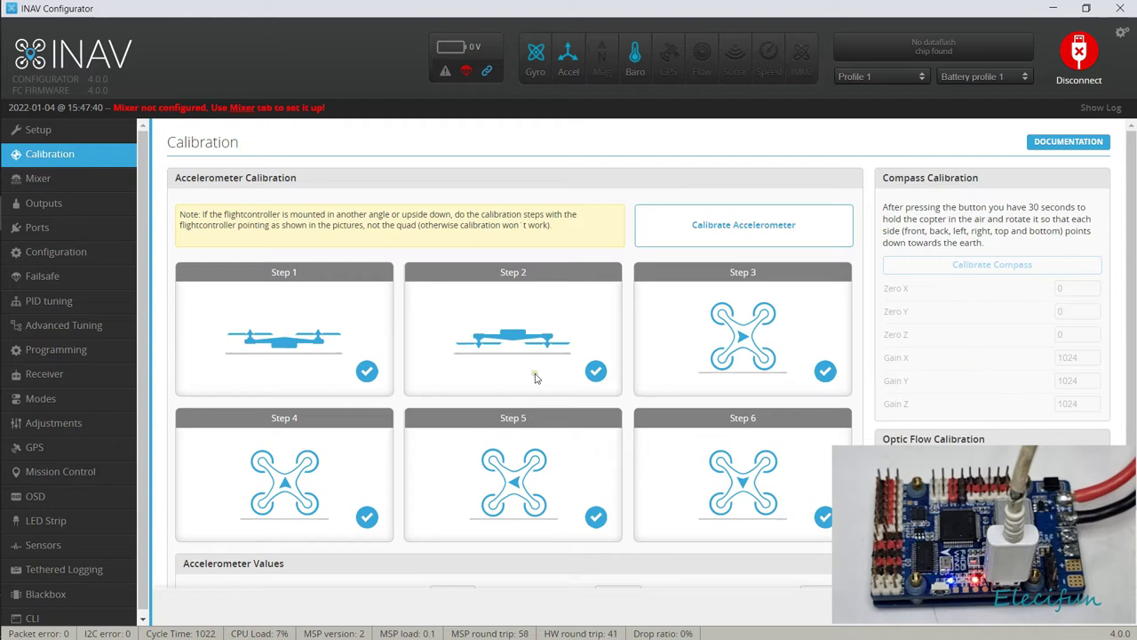
Step: Load and apply the Flying Wing mixer preset for the Airplane platform type, then save and reboot
left_click(44, 180)
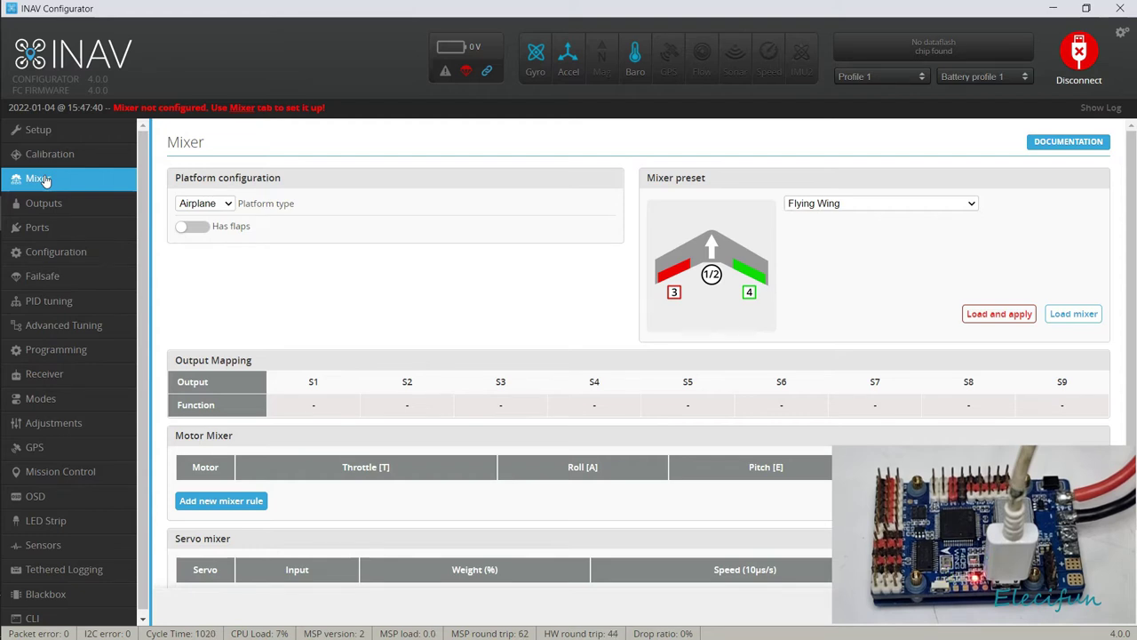
left_click(227, 206)
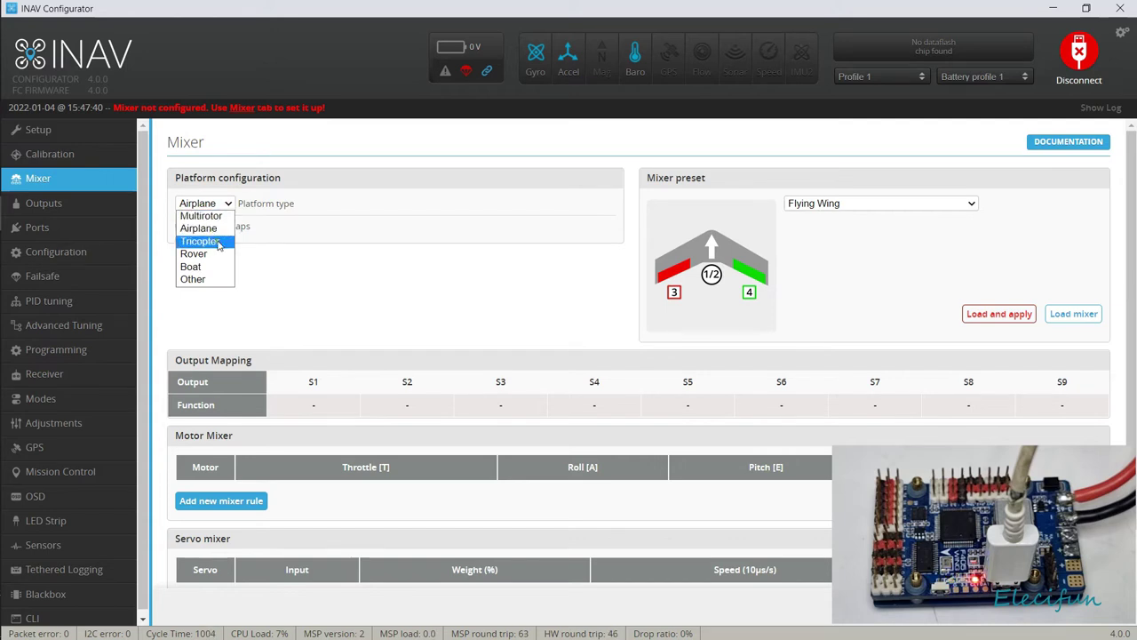
left_click(196, 229)
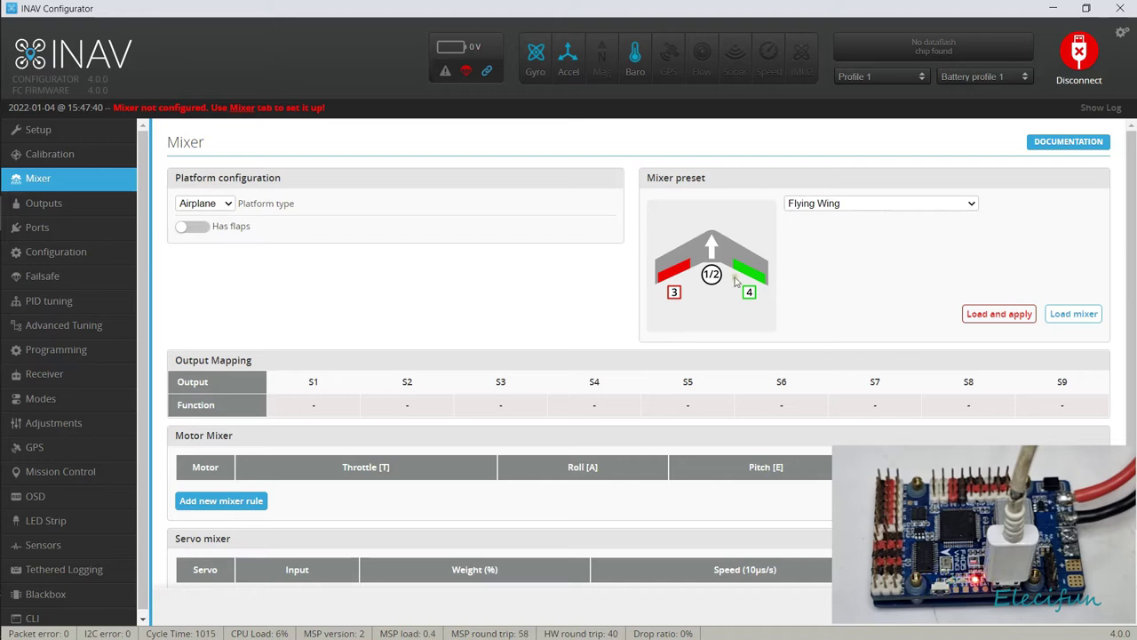
left_click(996, 316)
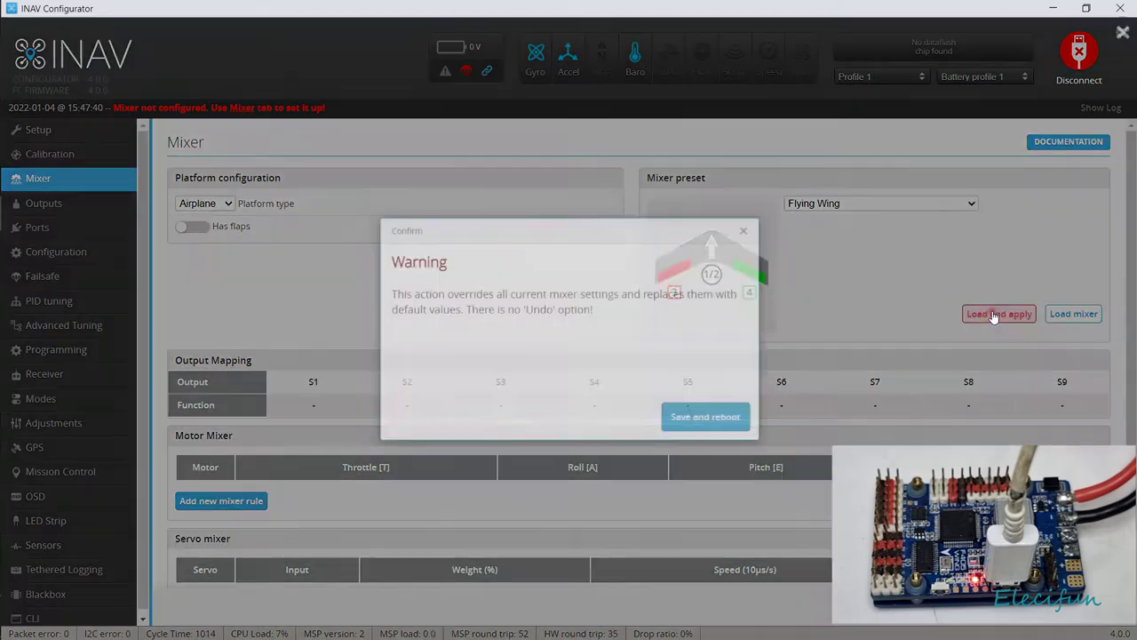
left_click(718, 418)
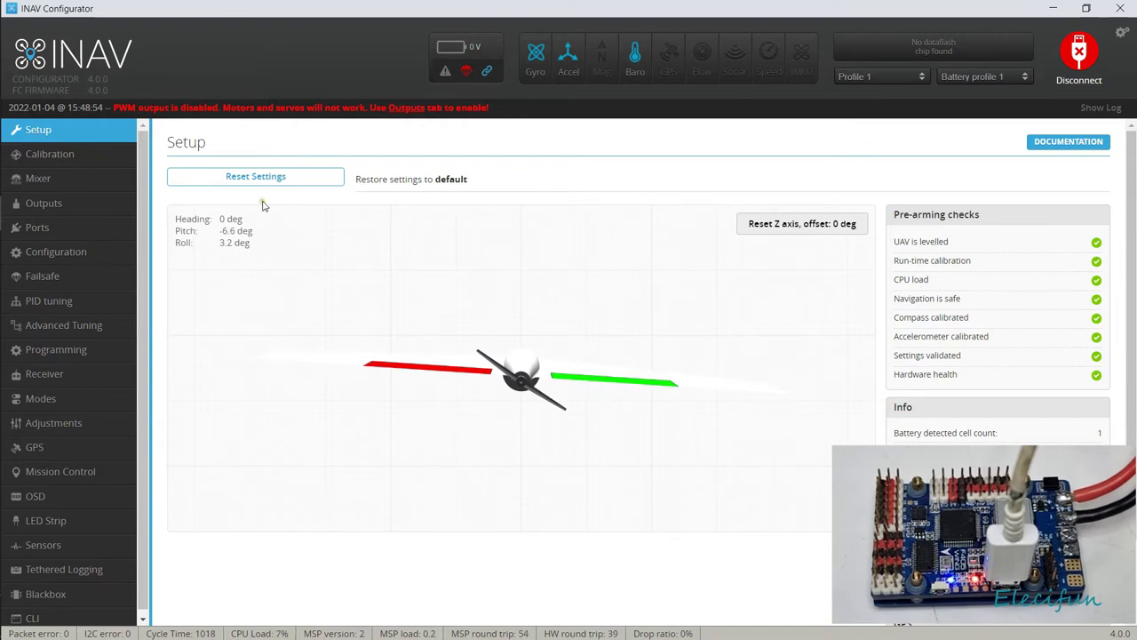
Step: Review the available mixer presets, the output mapping and the motor and servo mixer rules
left_click(46, 182)
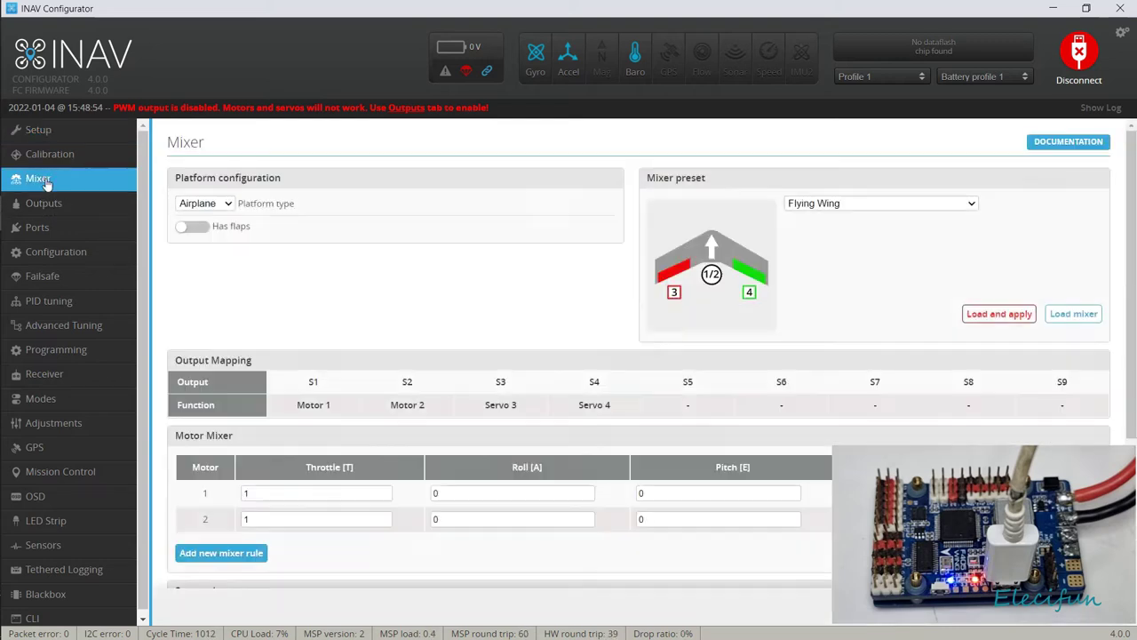
left_click(947, 203)
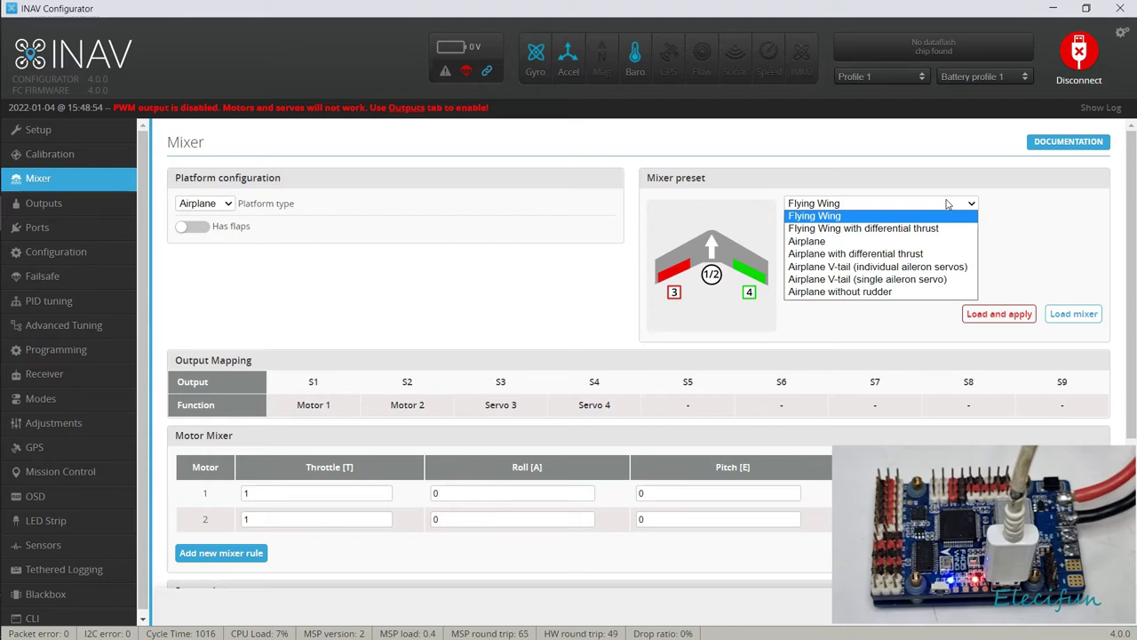
left_click(937, 189)
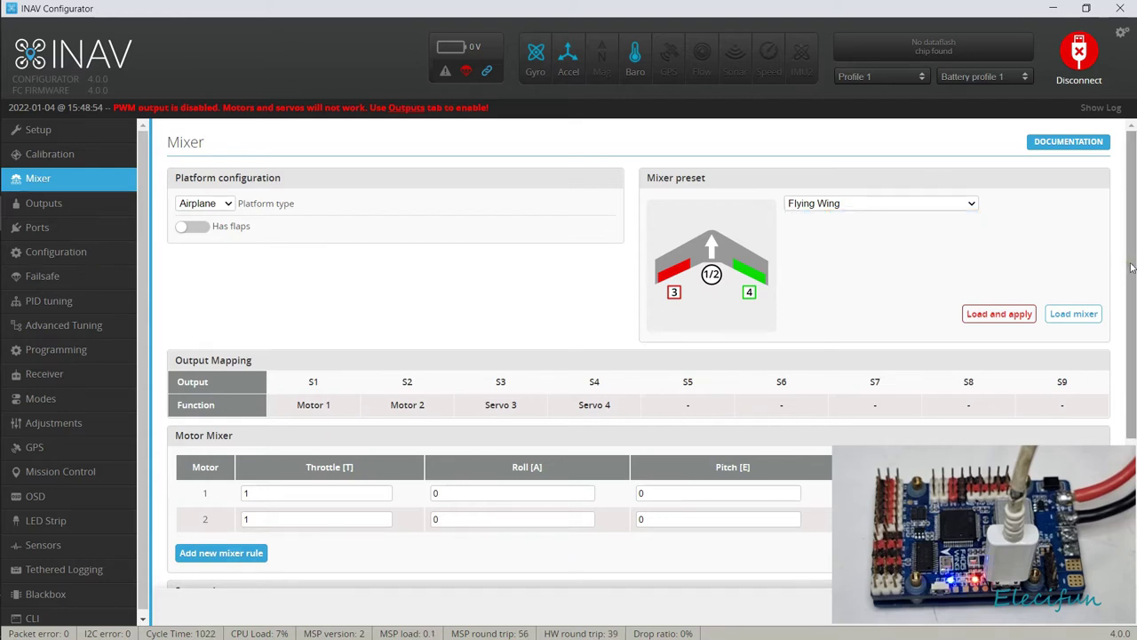
left_click_drag(1131, 266, 1118, 441)
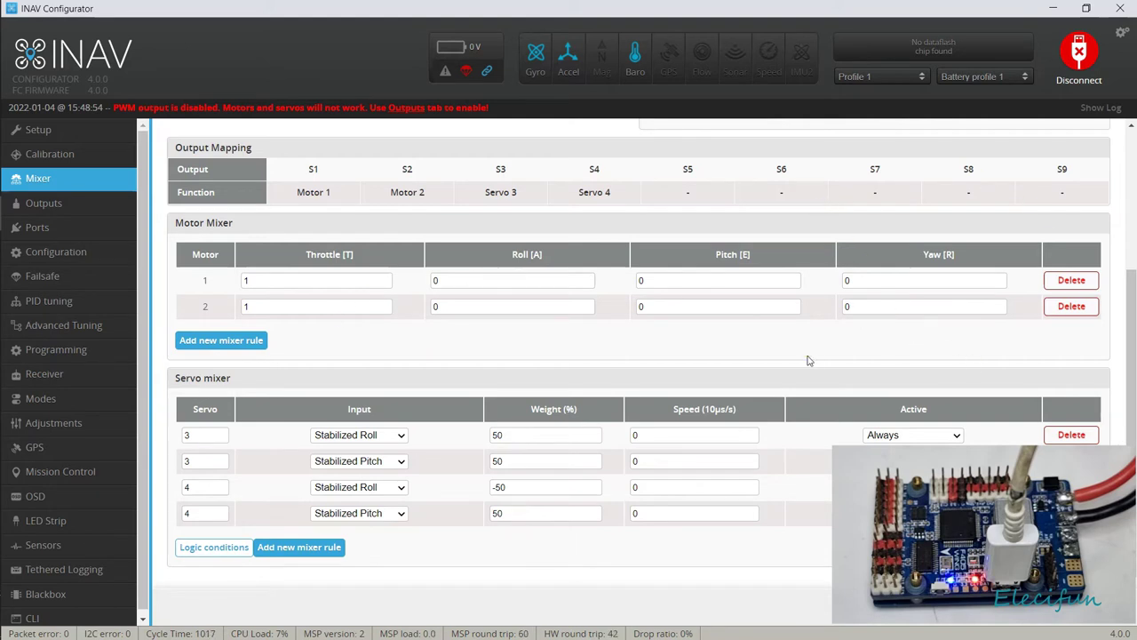
left_click_drag(1124, 298, 1135, 136)
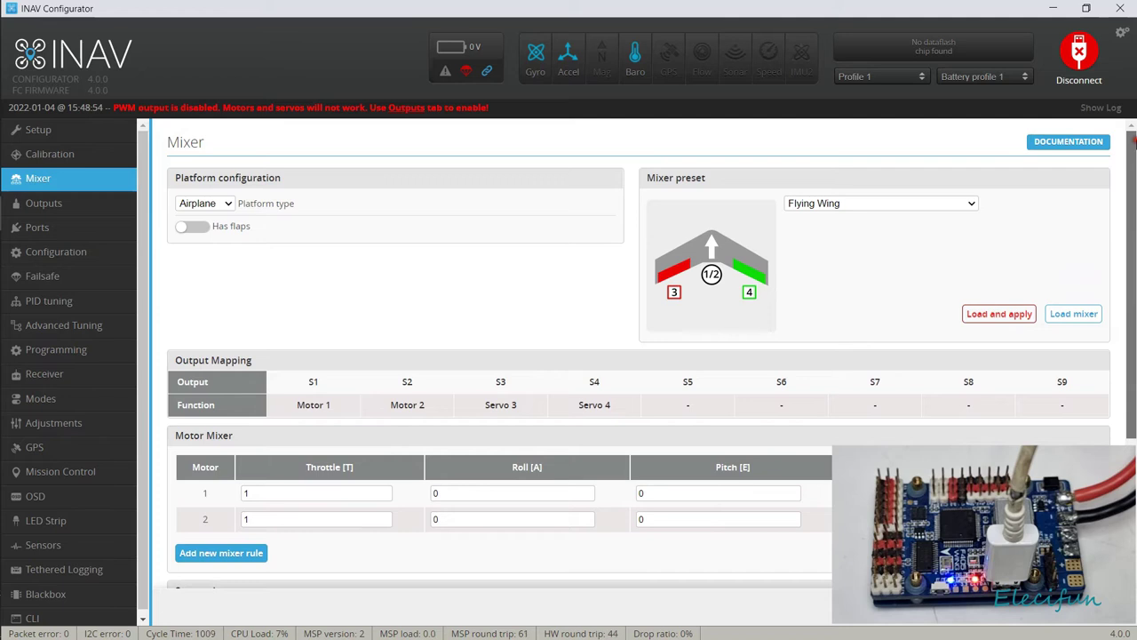
Step: Set the ESC protocol to MULTISHOT in the outputs configuration and look over the motor and servo settings
left_click(62, 206)
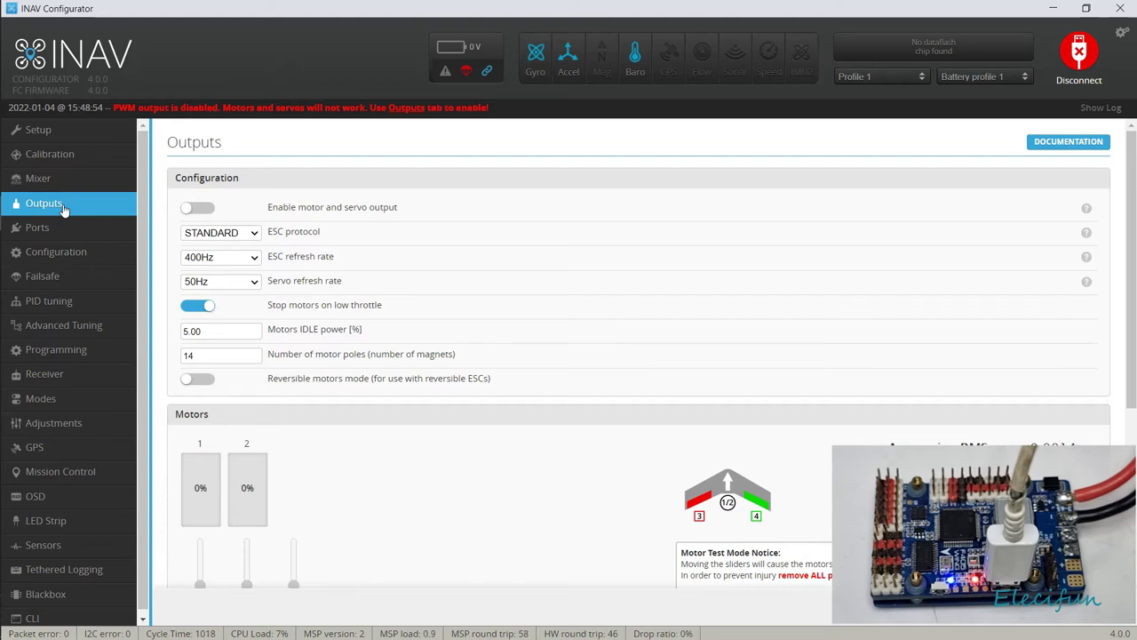
left_click(255, 235)
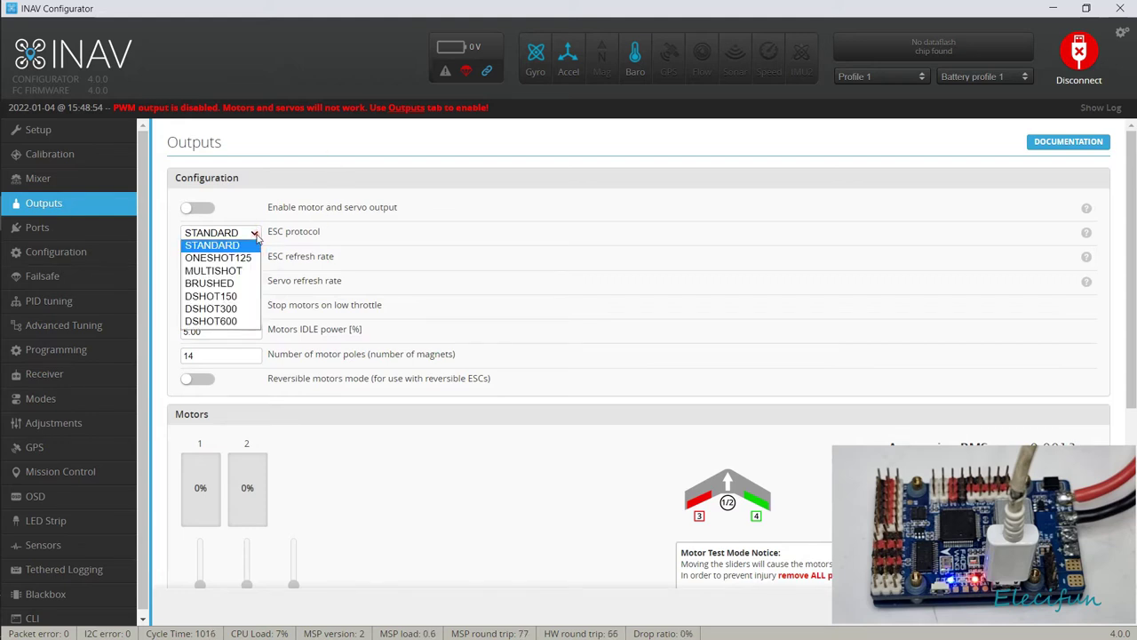
left_click(230, 271)
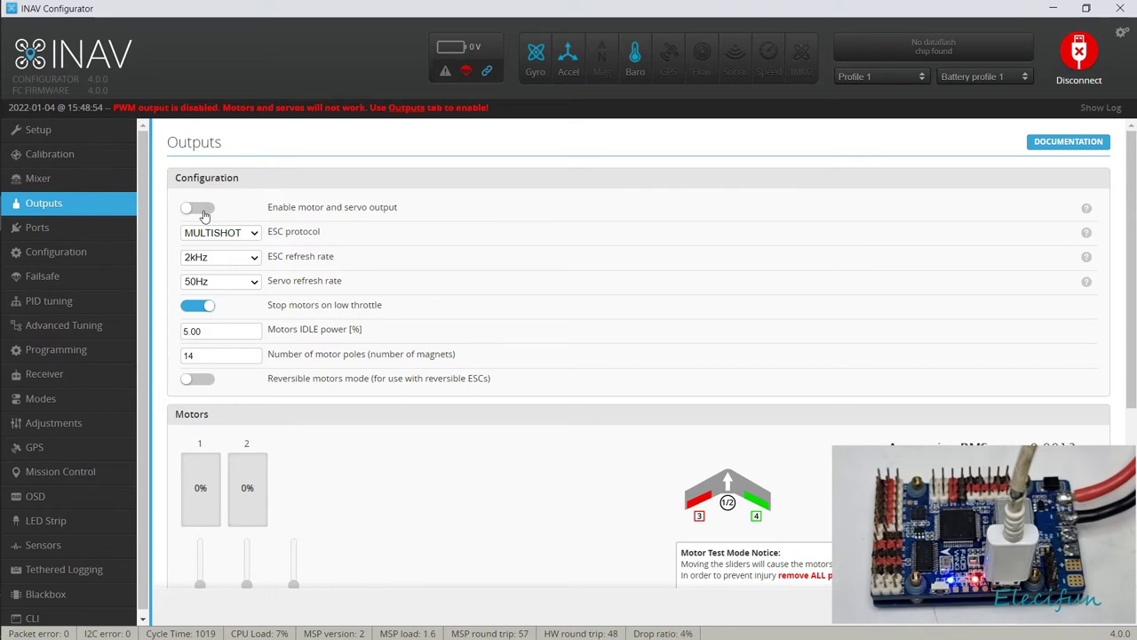
left_click_drag(1133, 234, 1134, 439)
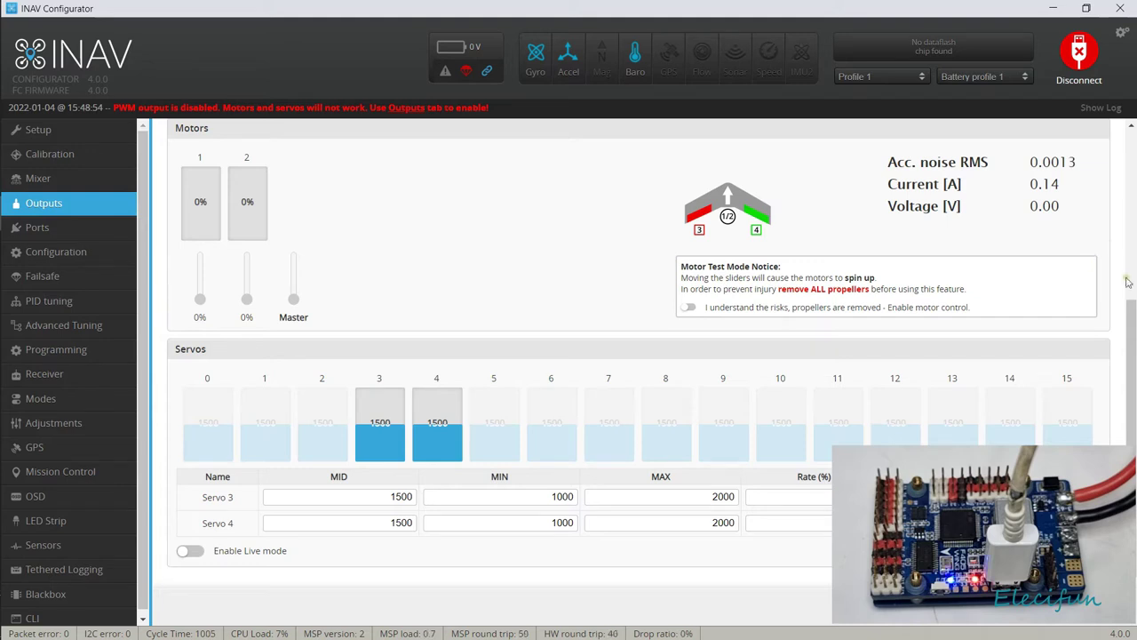
left_click_drag(1130, 313, 1135, 78)
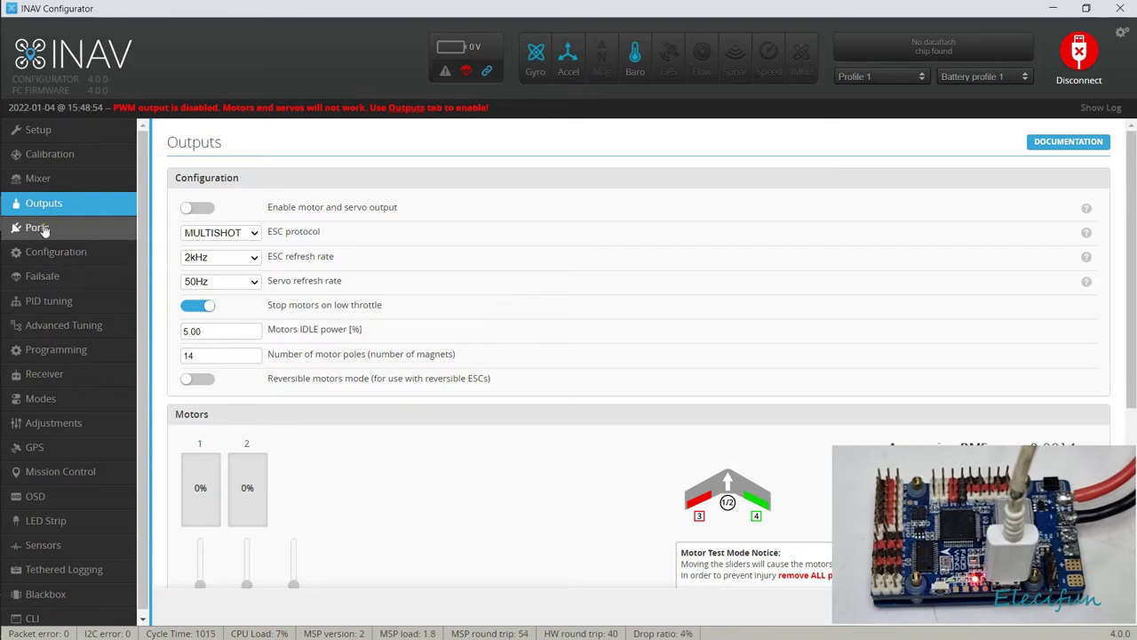
Step: Review the pre-arming checks, the serial port assignments and the sensor, battery, GPS and feature settings of the flight controller
left_click(51, 130)
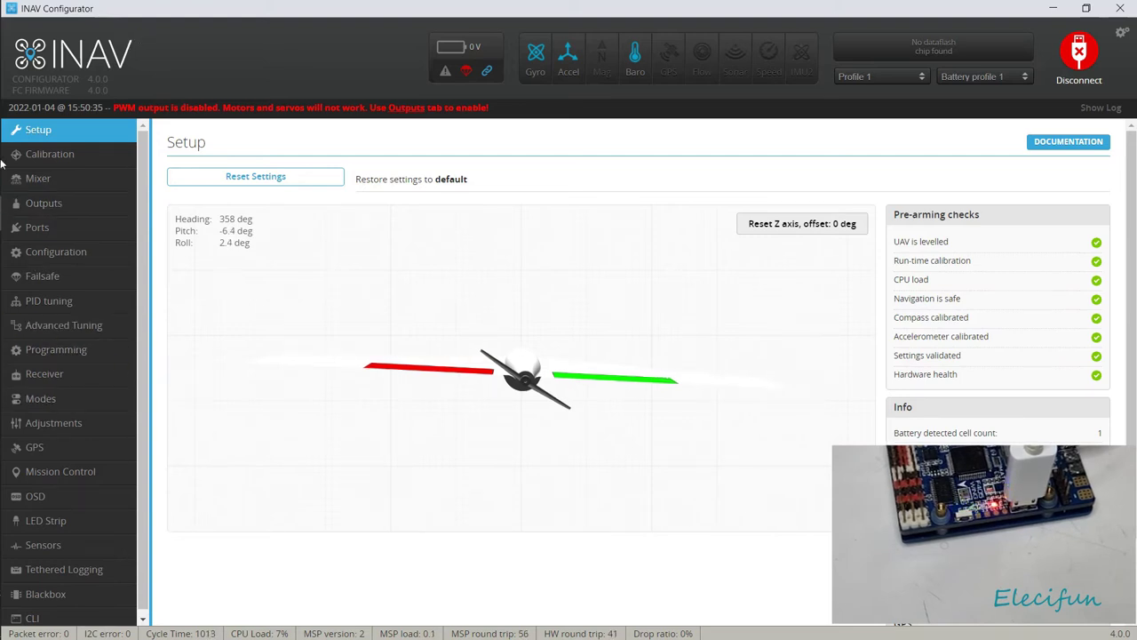
left_click(64, 232)
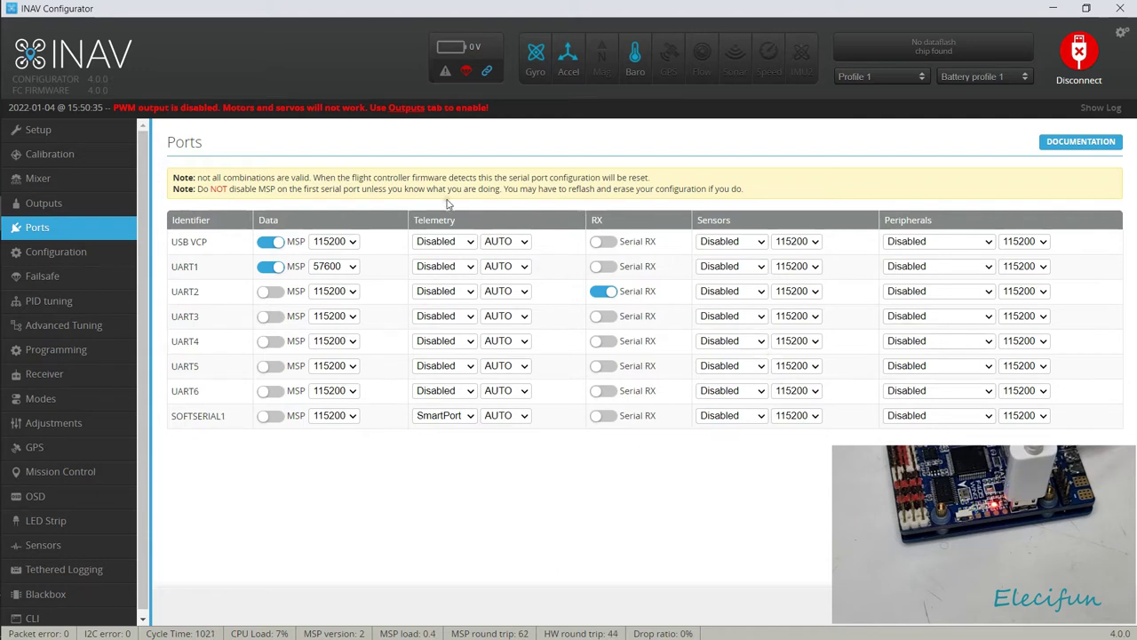
left_click(92, 252)
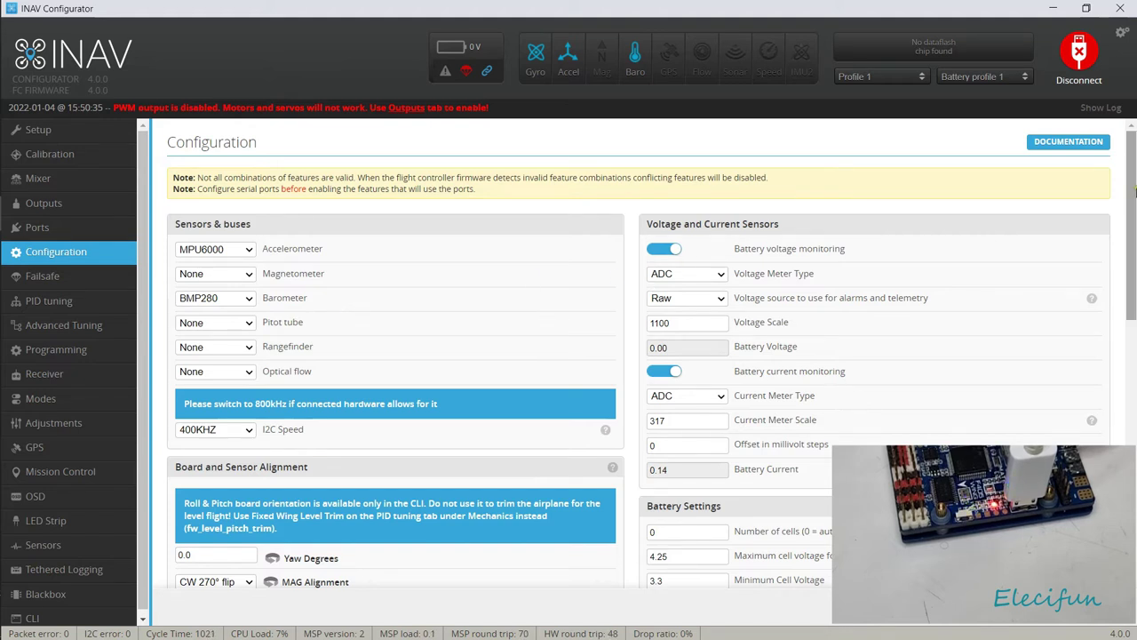
left_click_drag(1132, 191, 1133, 205)
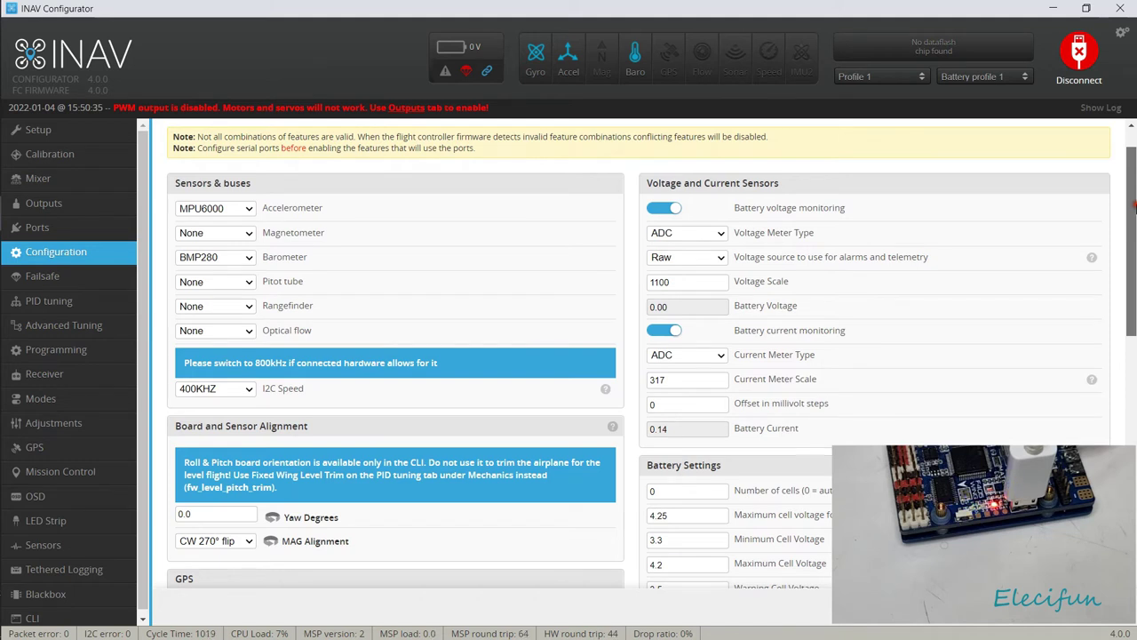
left_click_drag(1134, 206, 1134, 299)
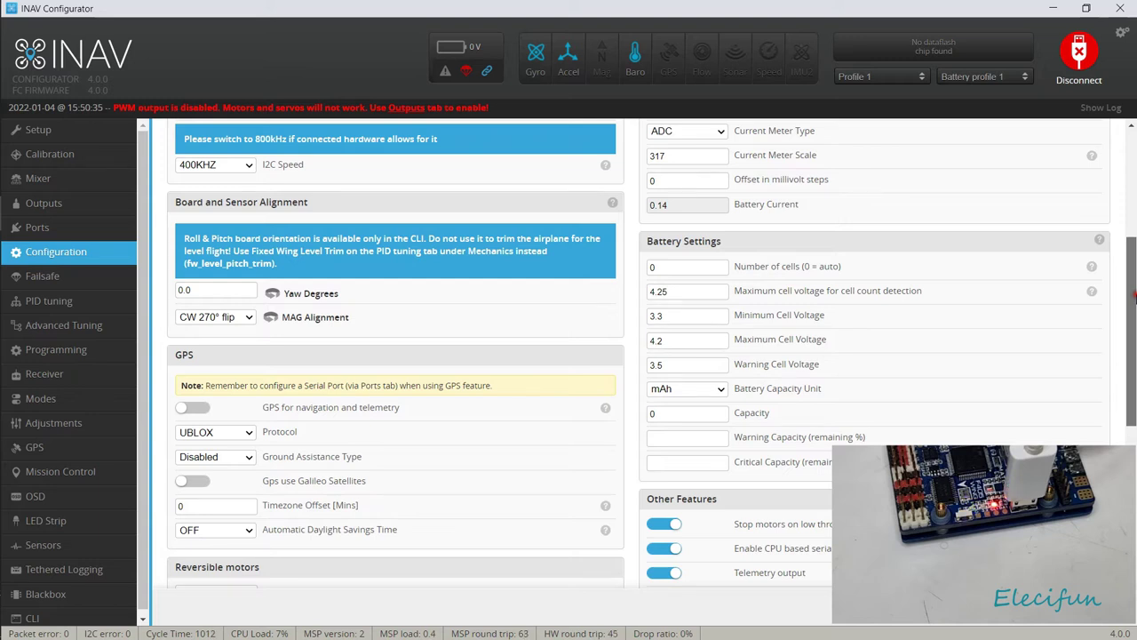
left_click_drag(1134, 300, 1135, 440)
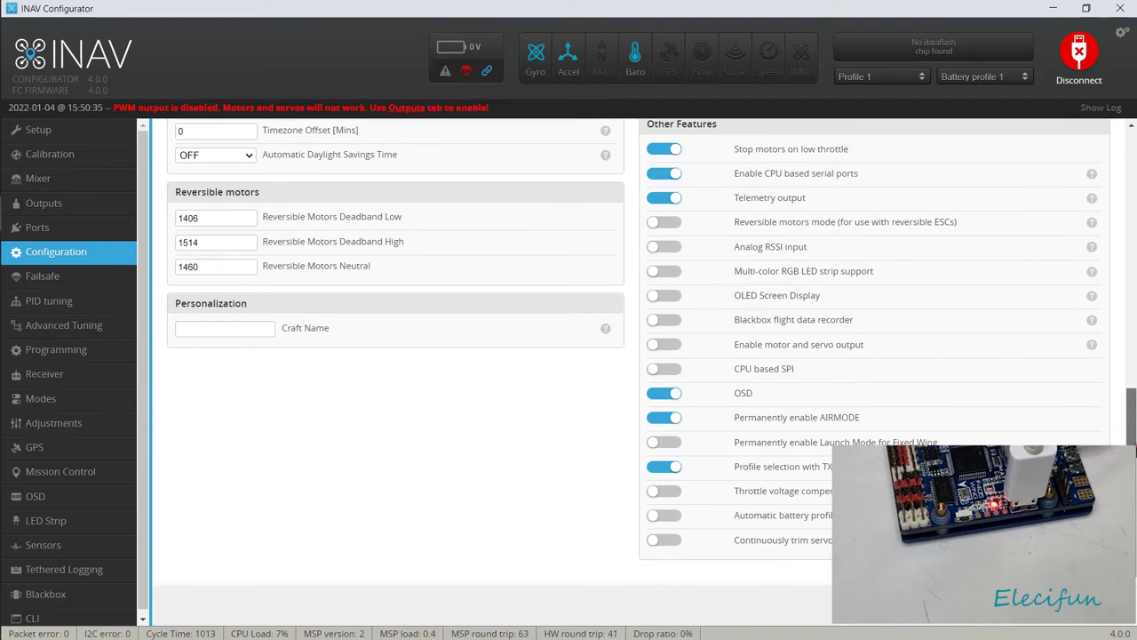
left_click_drag(1134, 440, 1134, 409)
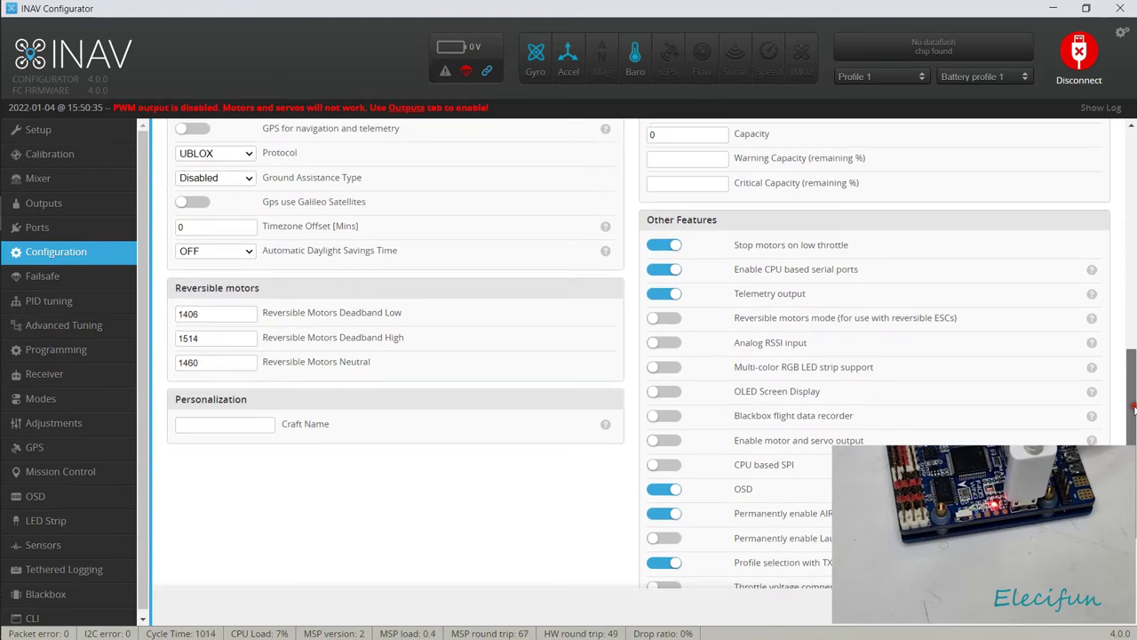
left_click_drag(1134, 409, 1134, 271)
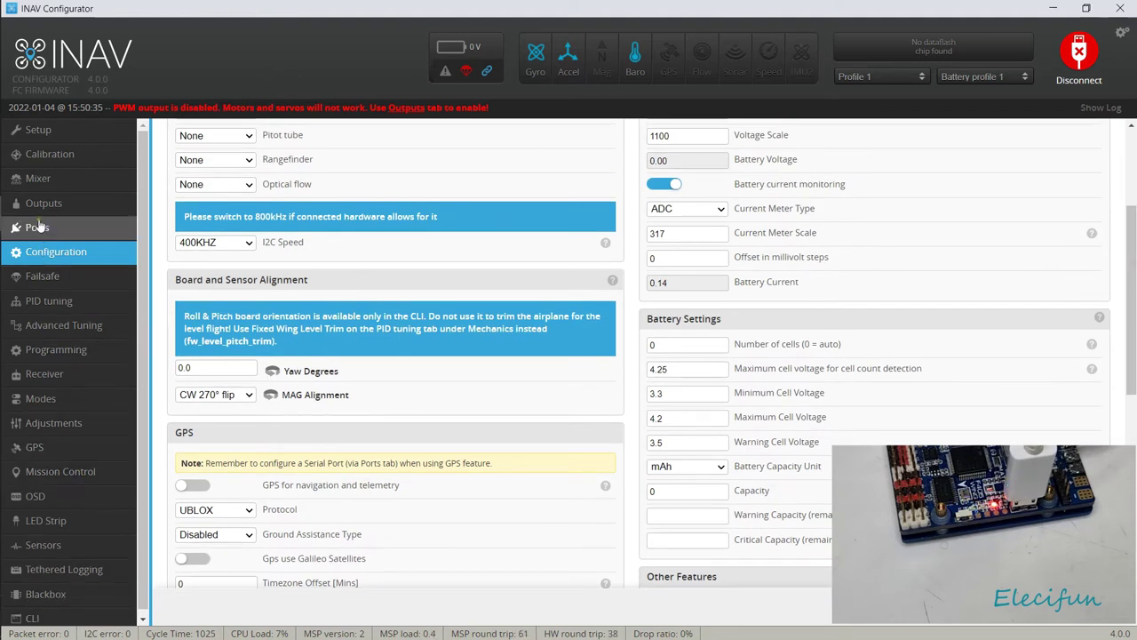
Step: Recheck the accelerometer calibration steps, the Flying Wing mixer setup and the motor and servo output configuration
left_click(51, 156)
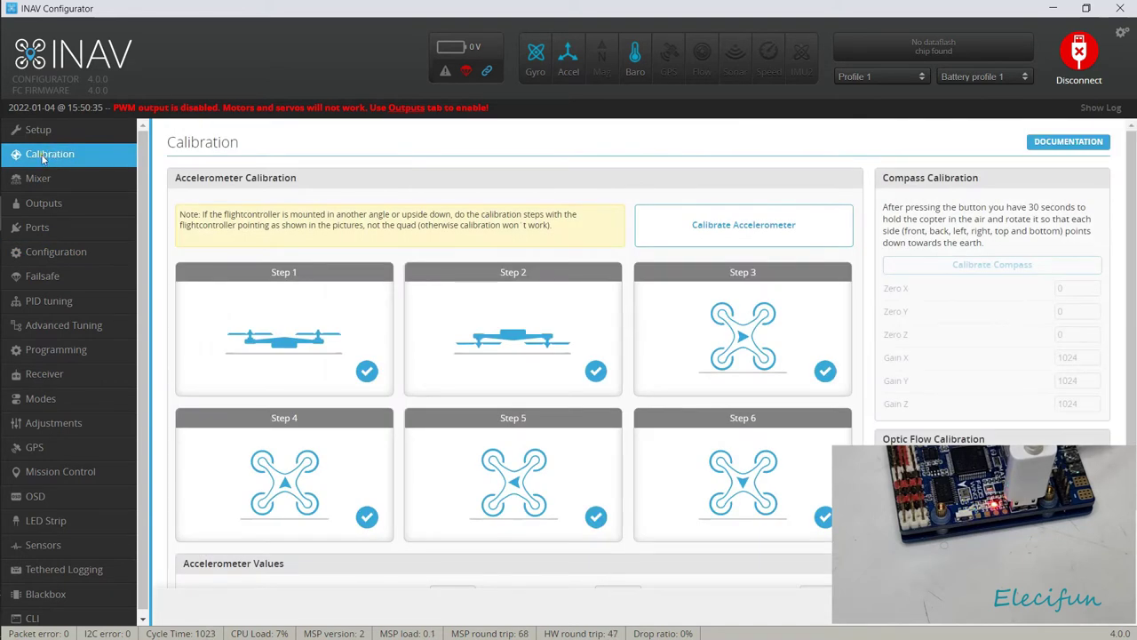
left_click(33, 181)
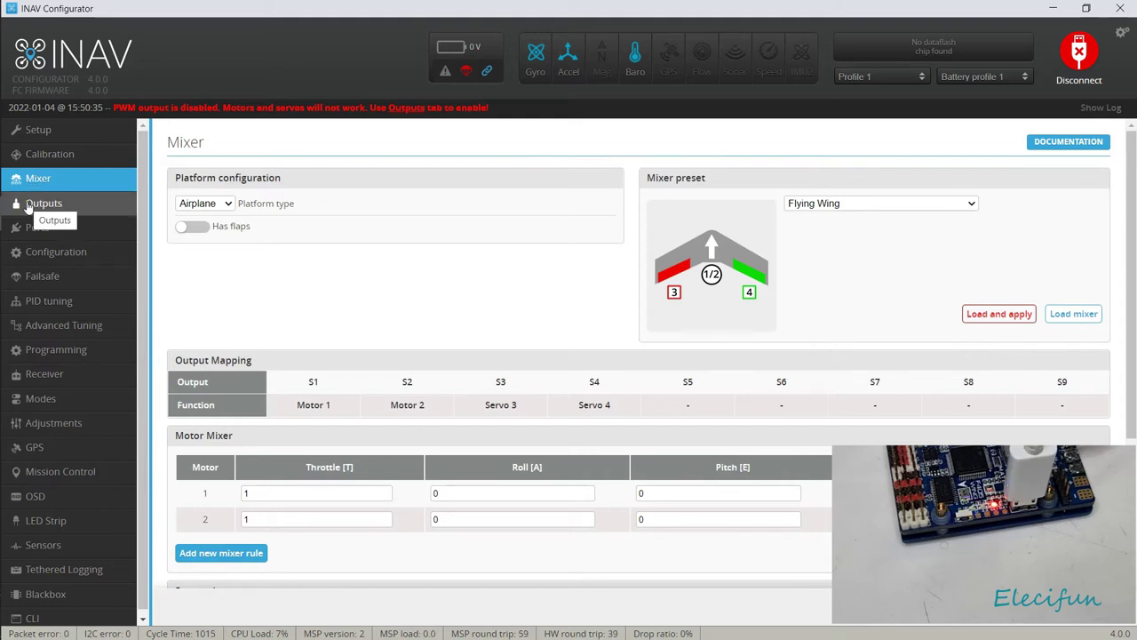
left_click(27, 207)
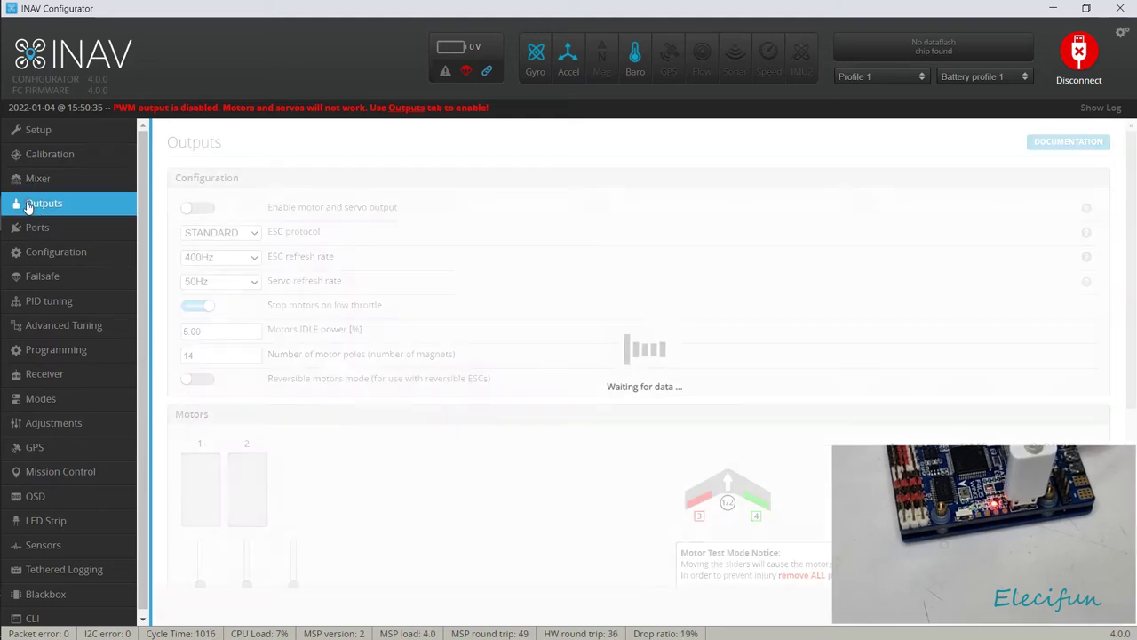
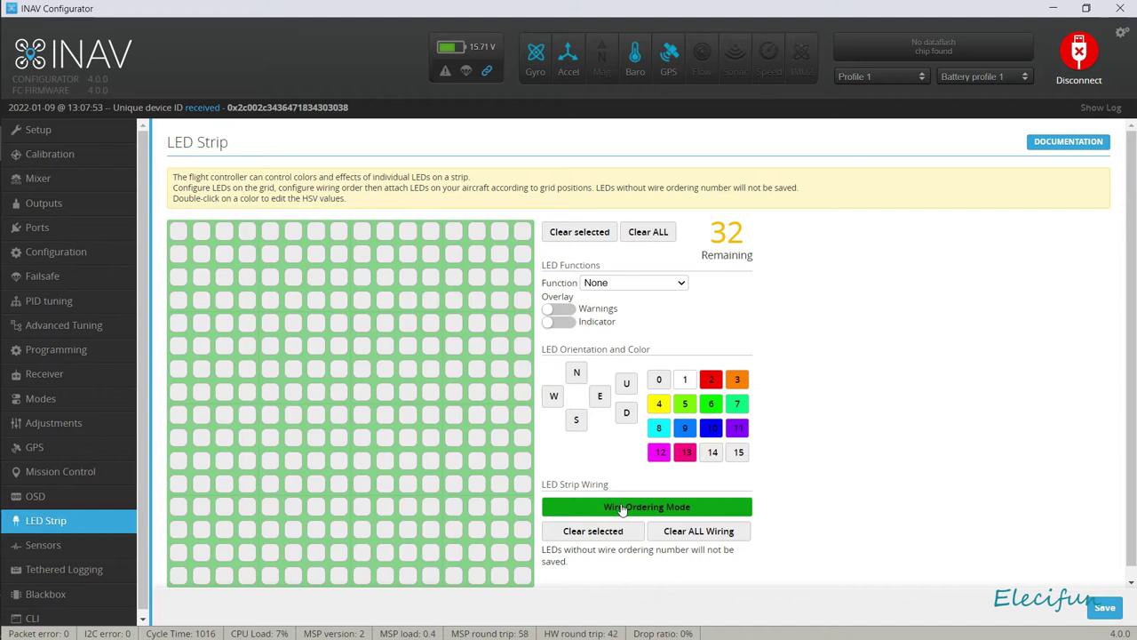
Step: Place wires 0–3 down the grid's sixth column and wires 4–7 down the tenth column, both in rows three to six
left_click(290, 281)
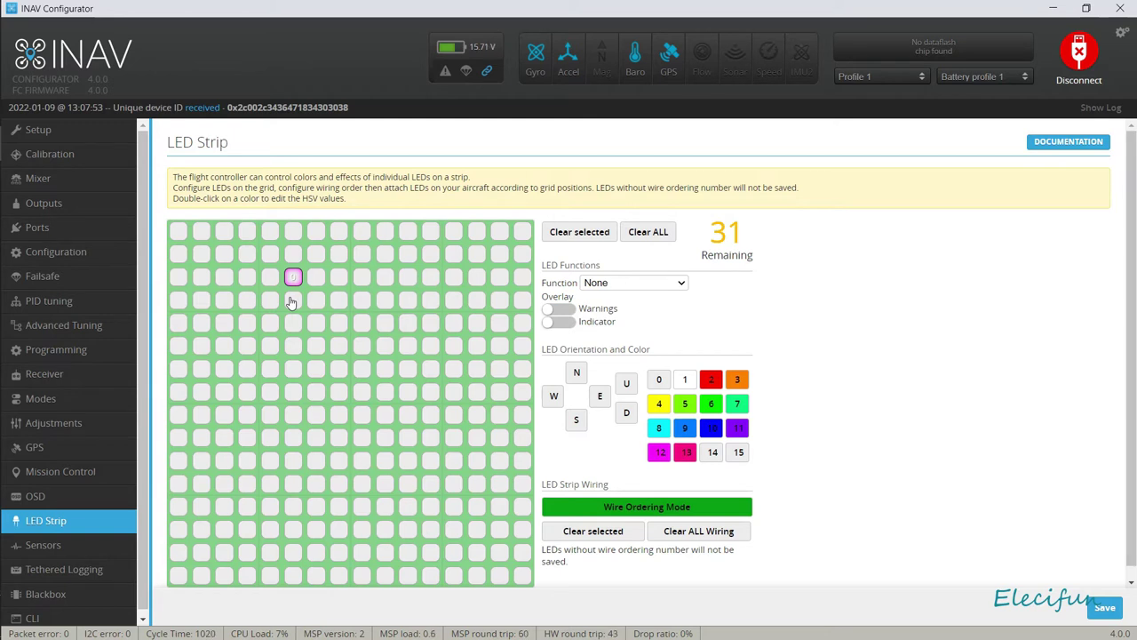
left_click(291, 302)
left_click(292, 325)
left_click(293, 345)
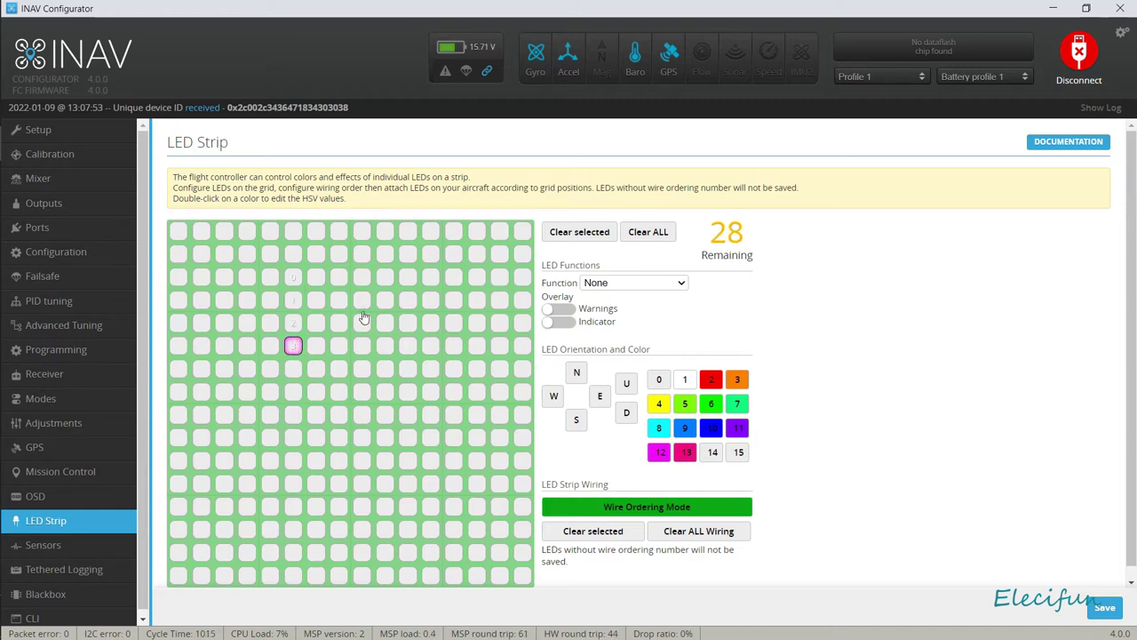
left_click(385, 278)
left_click(384, 301)
left_click(383, 323)
left_click(385, 346)
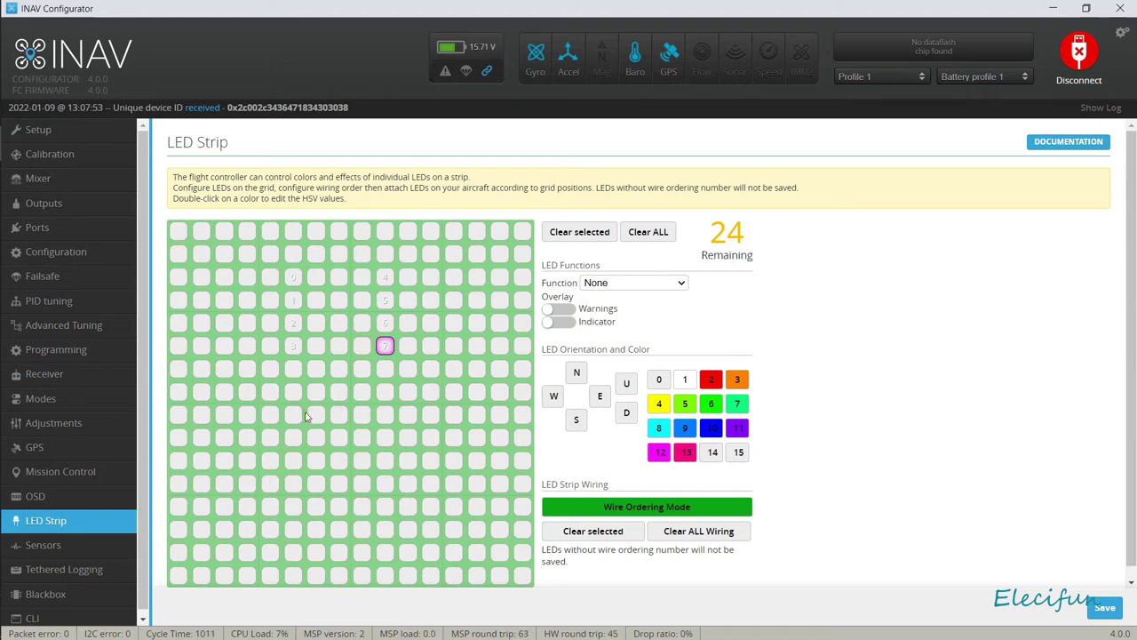
Step: Place wires 8–11 in columns four to seven and wires 12–15 in columns ten to thirteen of the grid's ninth row
left_click(247, 415)
left_click(271, 416)
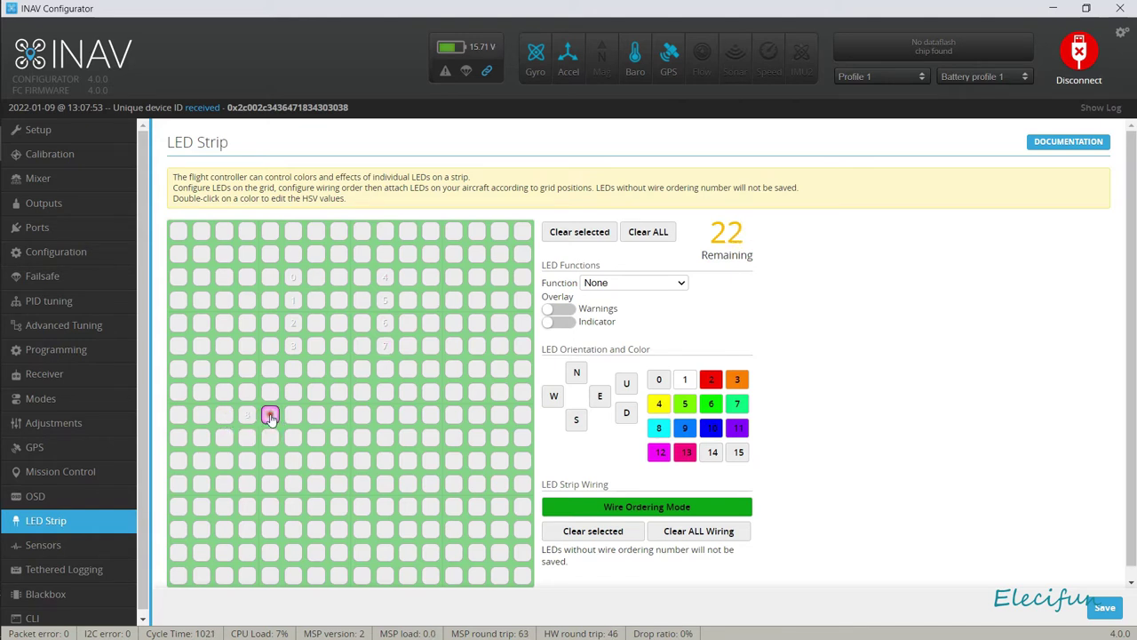
left_click(293, 415)
left_click(316, 415)
left_click(385, 415)
left_click(407, 417)
left_click(431, 416)
left_click(455, 416)
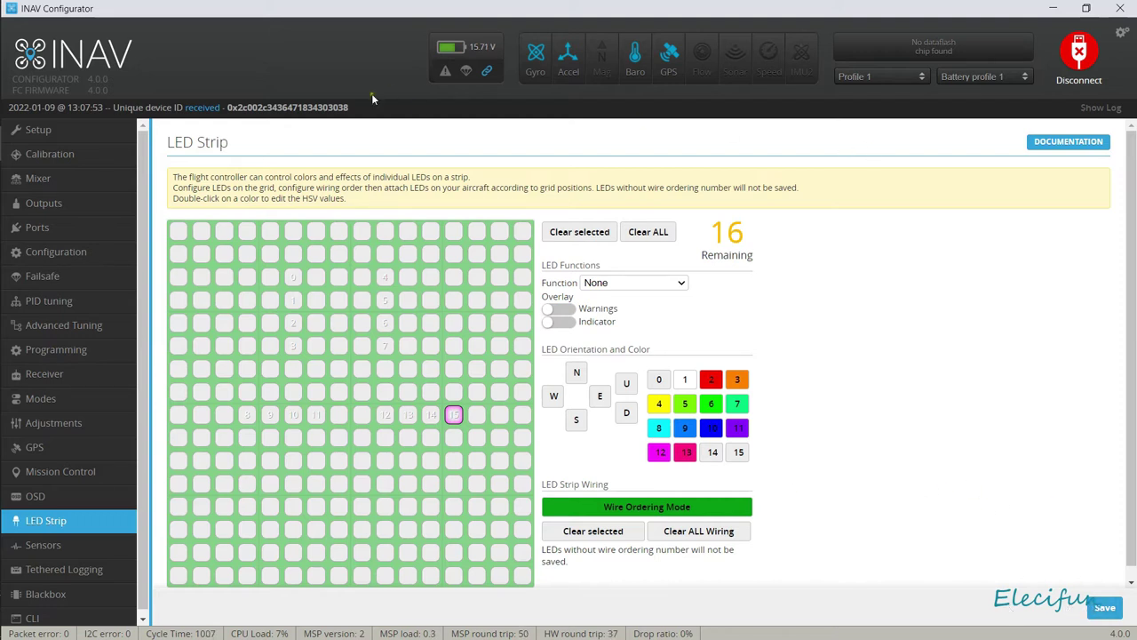
Step: Assign LED 0 the Color function and set its color to 1 (white)
left_click(291, 280)
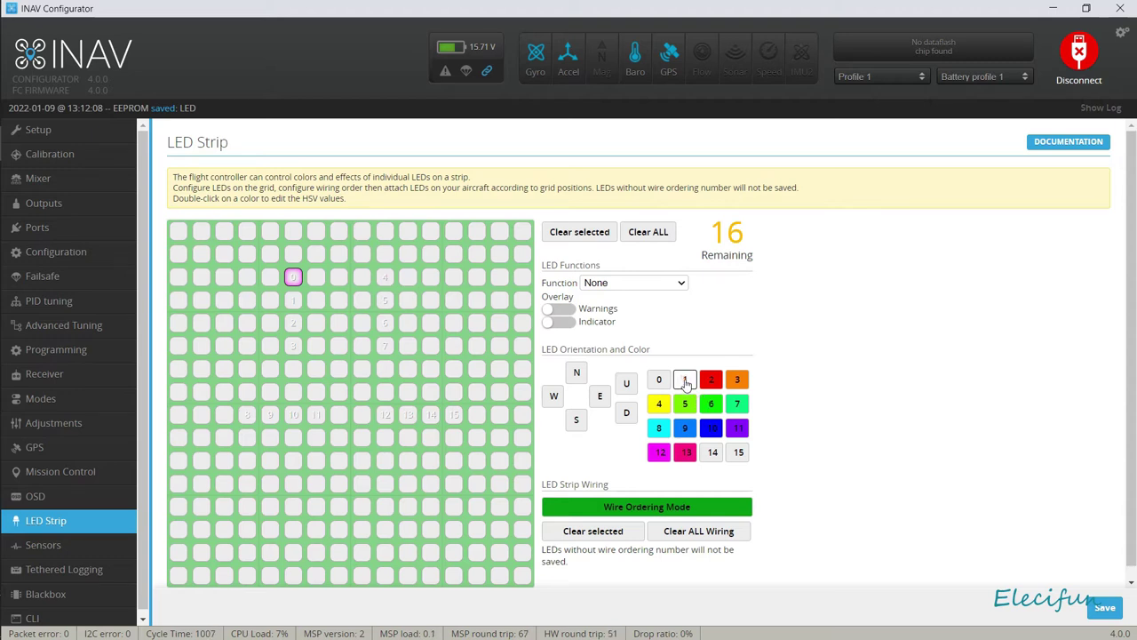
left_click(294, 300)
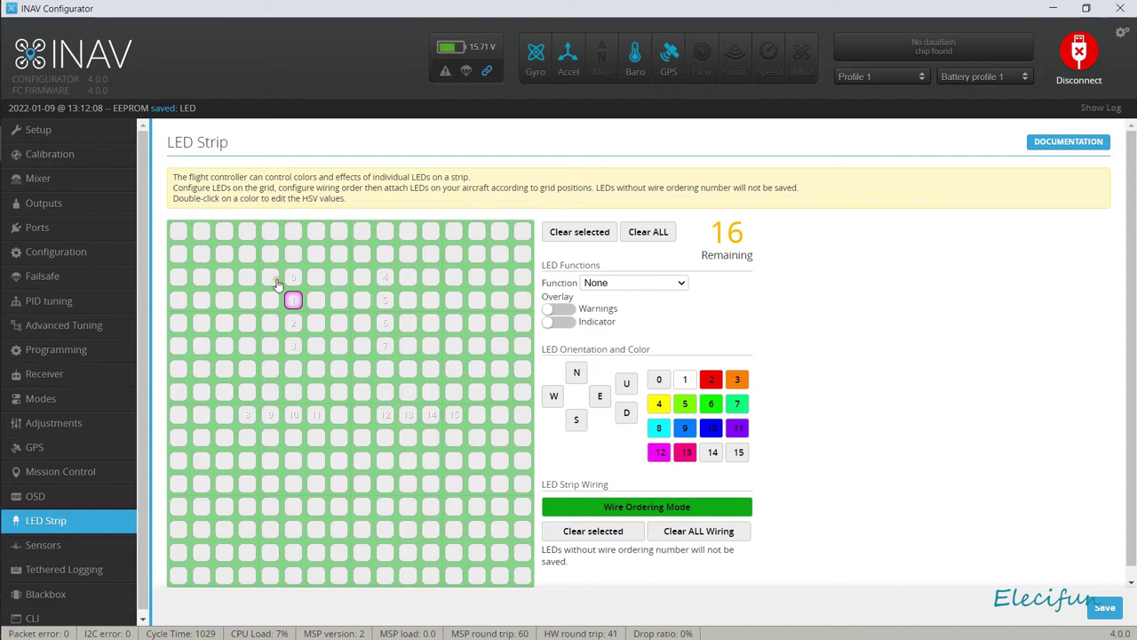
left_click(293, 278)
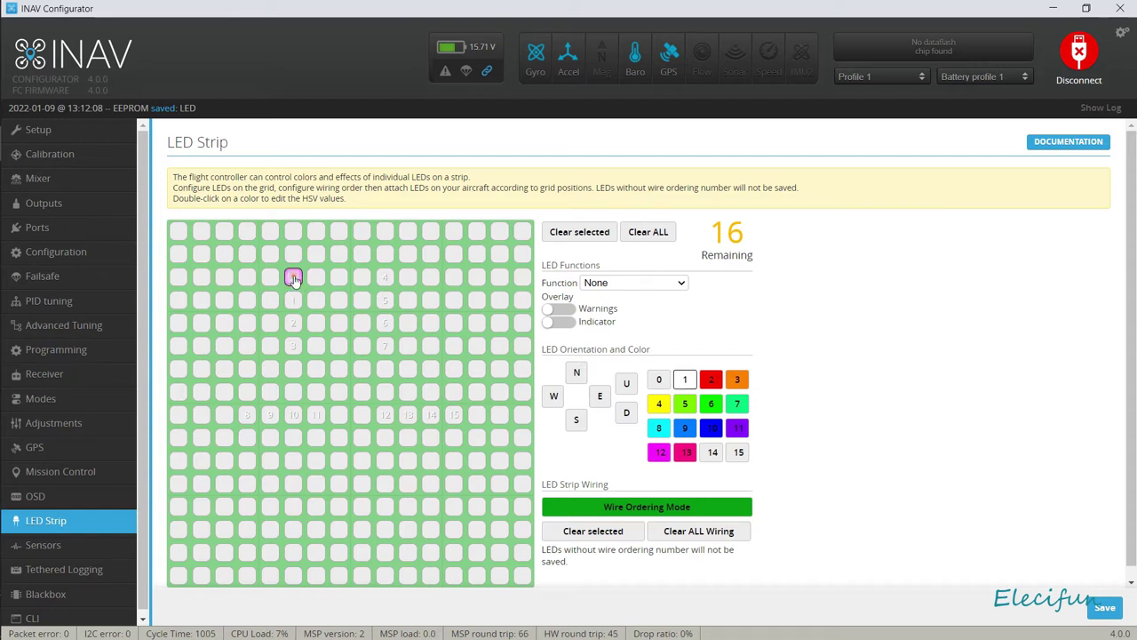
left_click(595, 282)
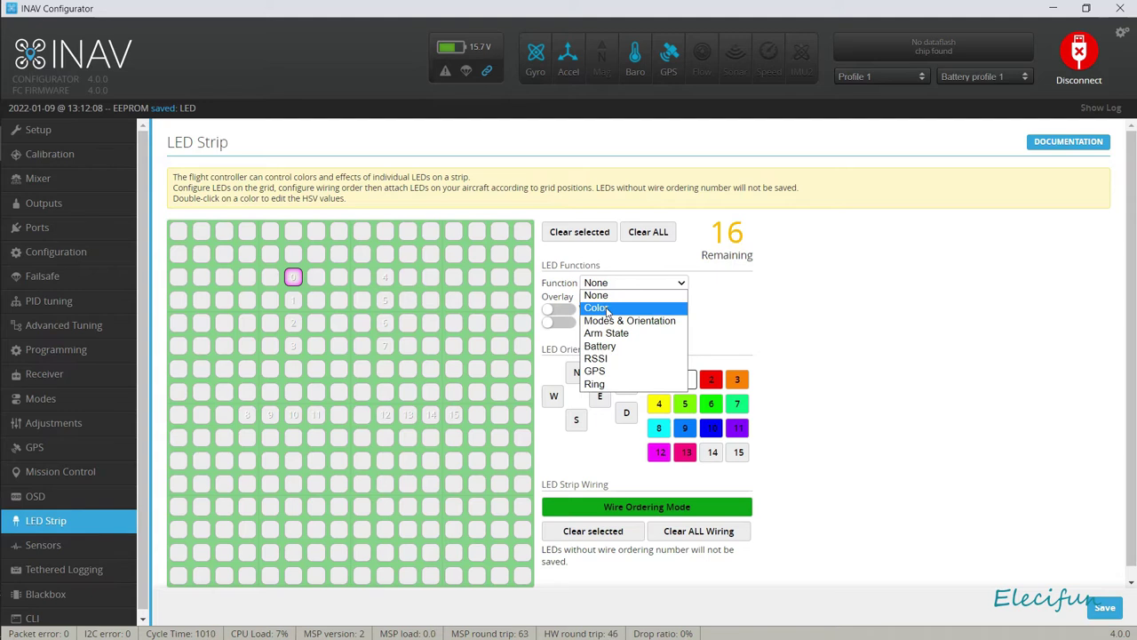
left_click(607, 308)
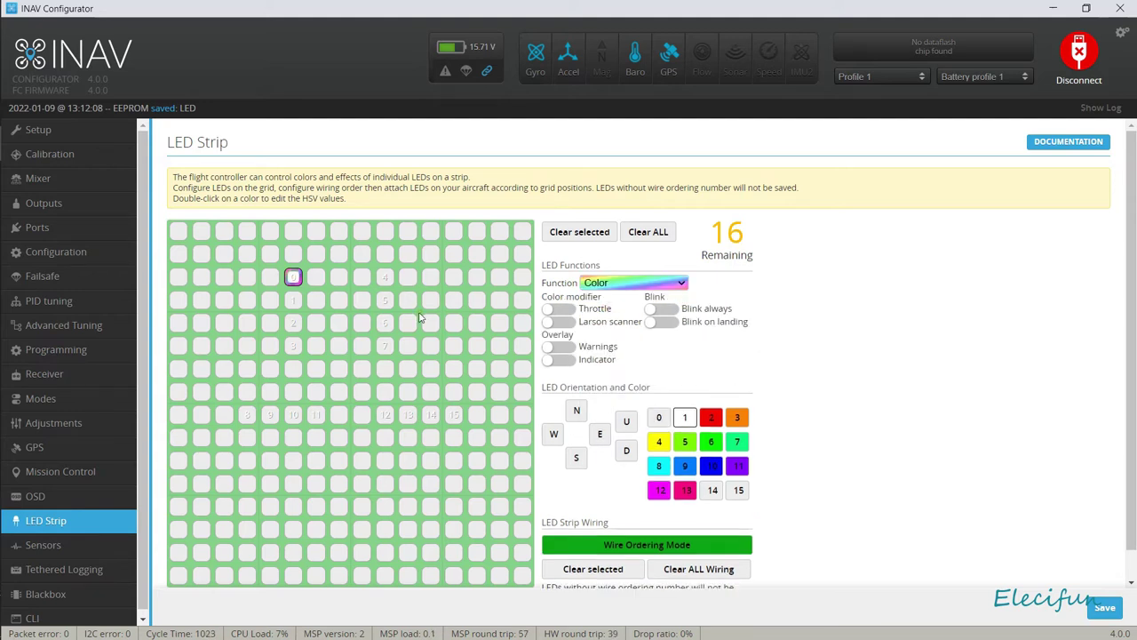
left_click(686, 419)
Step: Assign LEDs 1 and 2 the Color function and set both to color 1 (white)
left_click(293, 301)
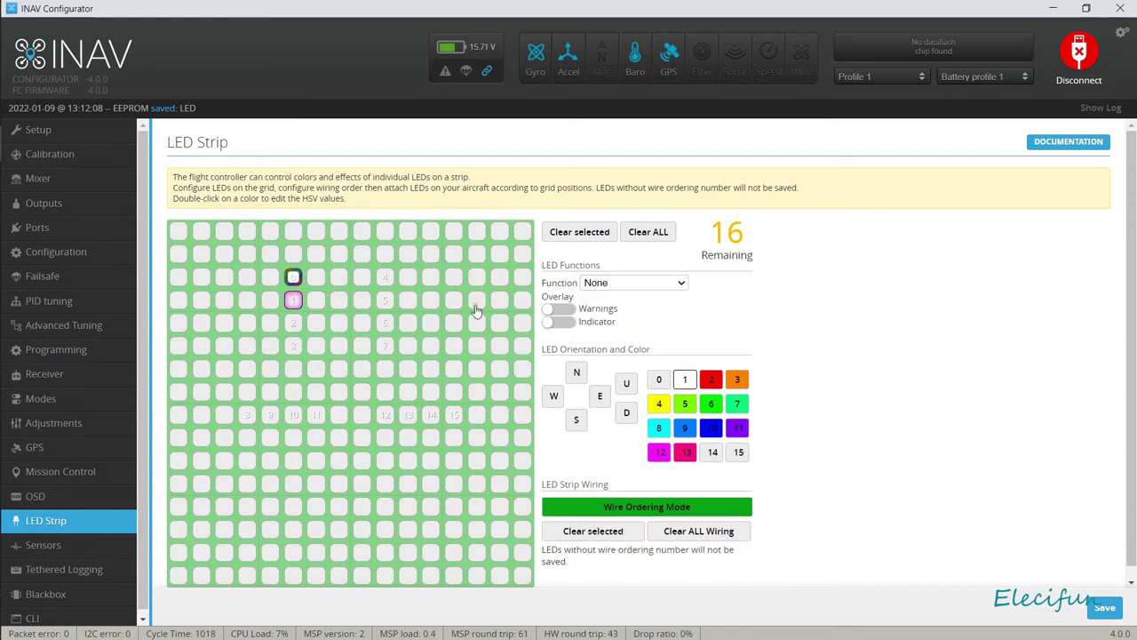
left_click(633, 283)
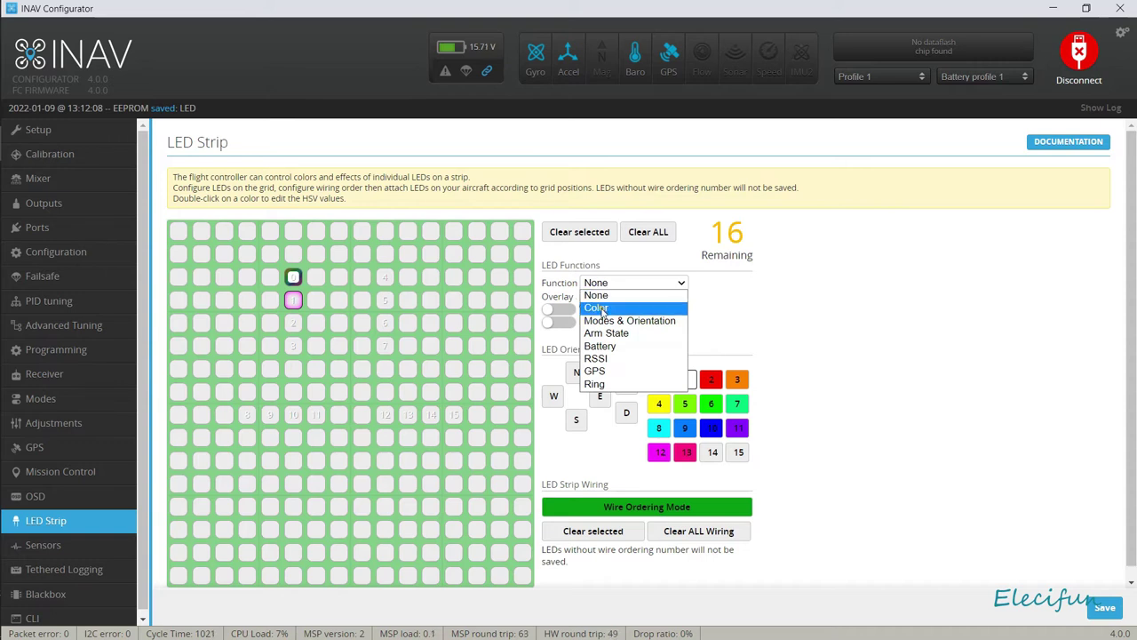
left_click(597, 308)
left_click(682, 417)
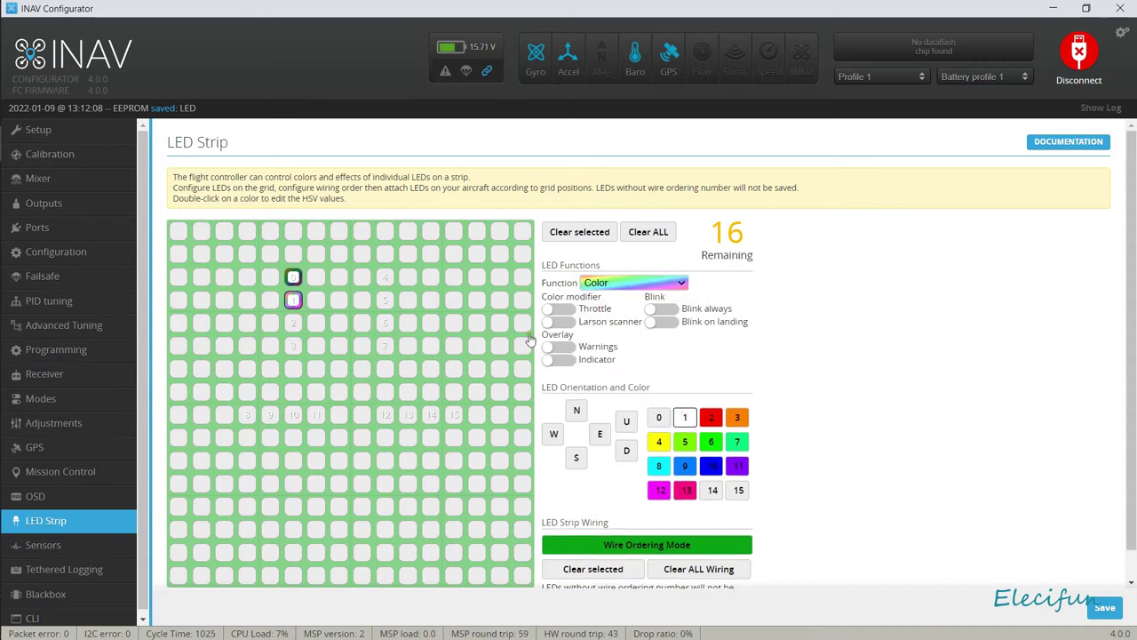
left_click(293, 325)
left_click(607, 284)
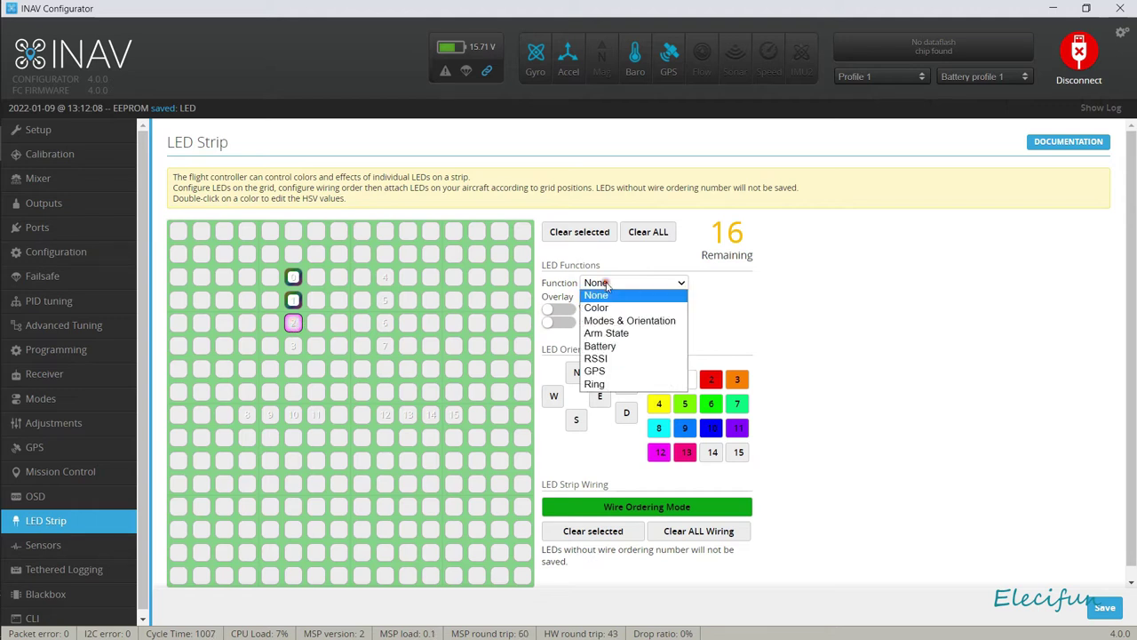
left_click(607, 308)
left_click(686, 417)
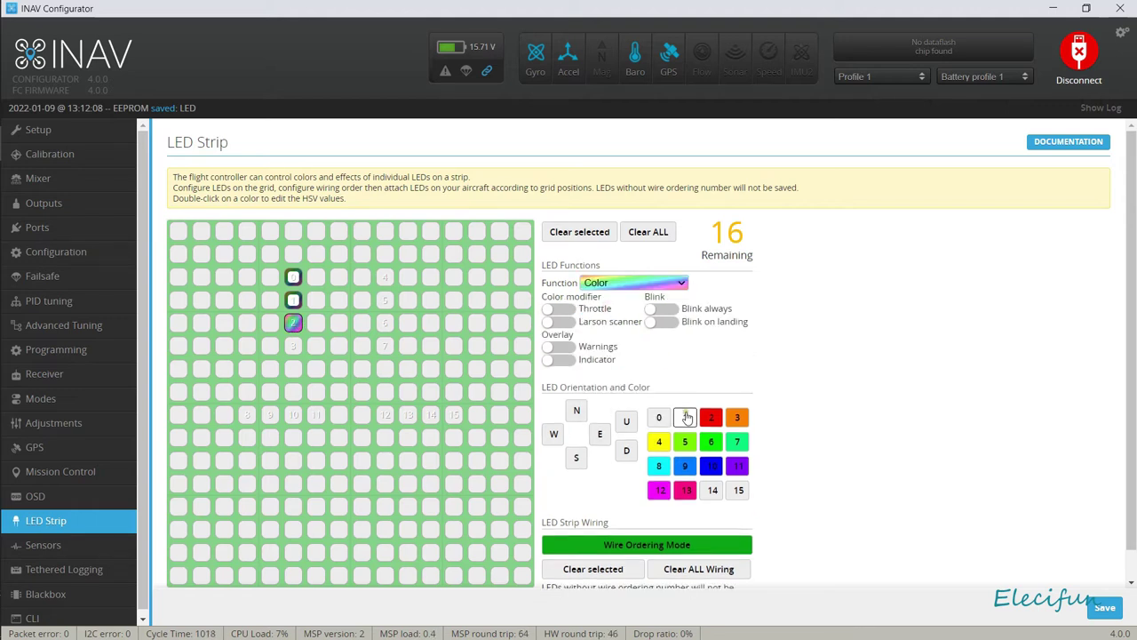
left_click(685, 418)
Step: Assign LED 3 the Color function with color 1 (white) and save the LED strip configuration
left_click(294, 347)
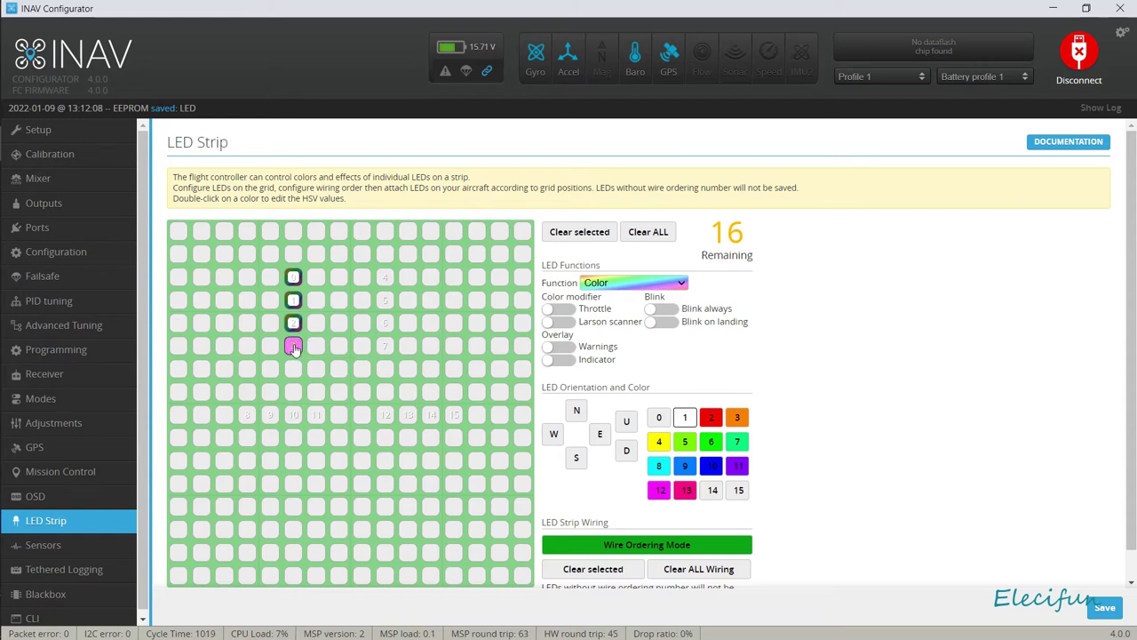
left_click(623, 283)
left_click(608, 308)
left_click(685, 418)
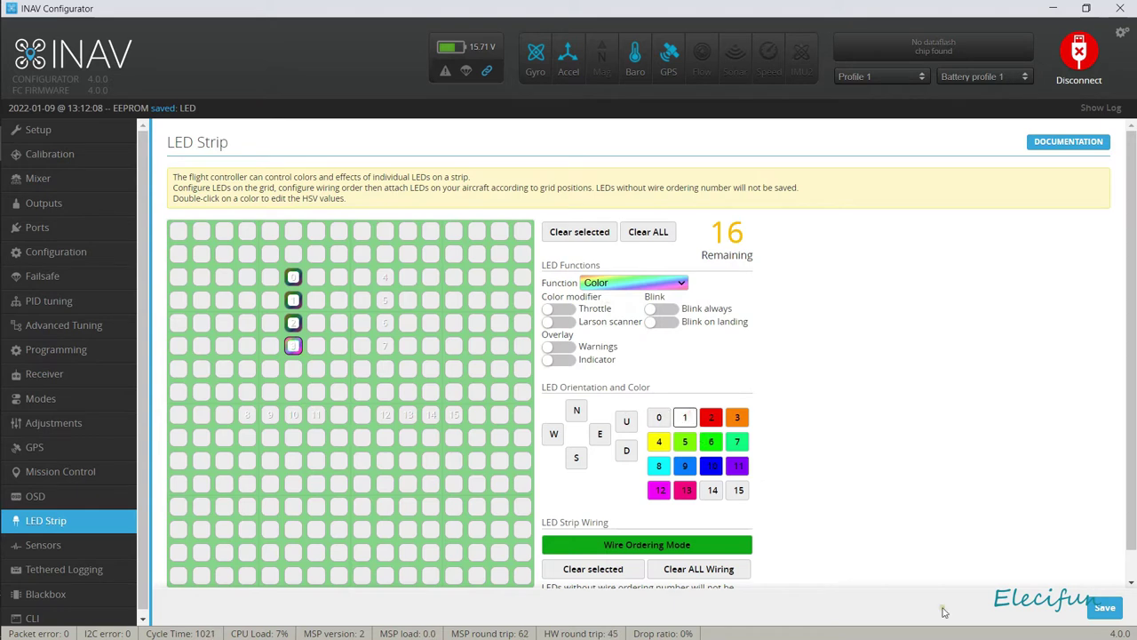
left_click(1104, 608)
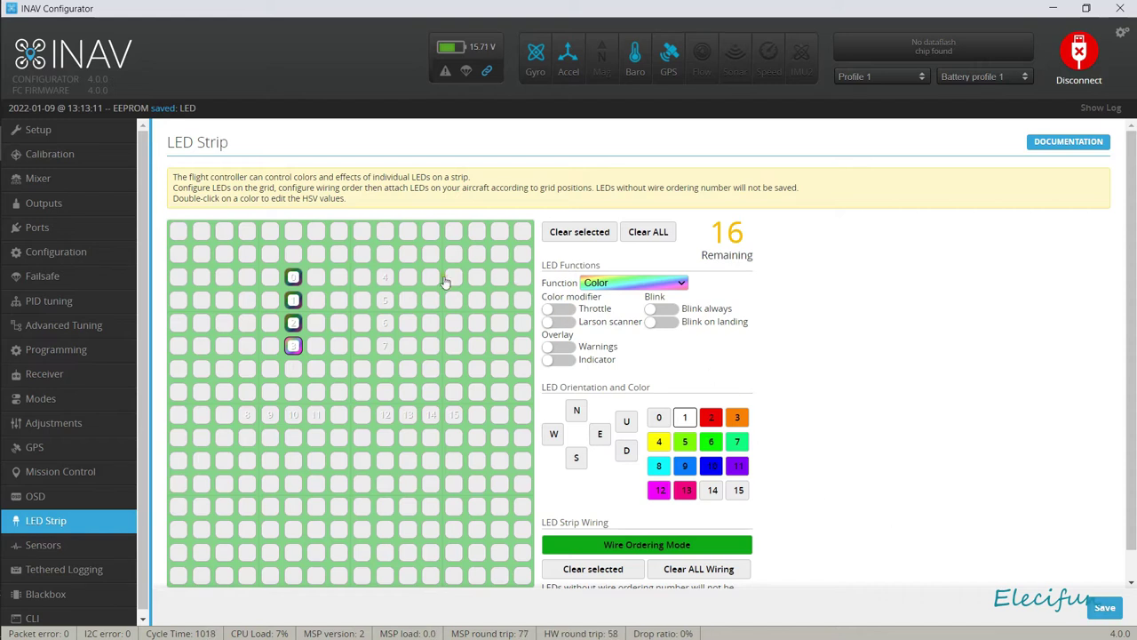
Step: Assign LED 4 the Color function and set its color to 1 (white)
left_click(385, 277)
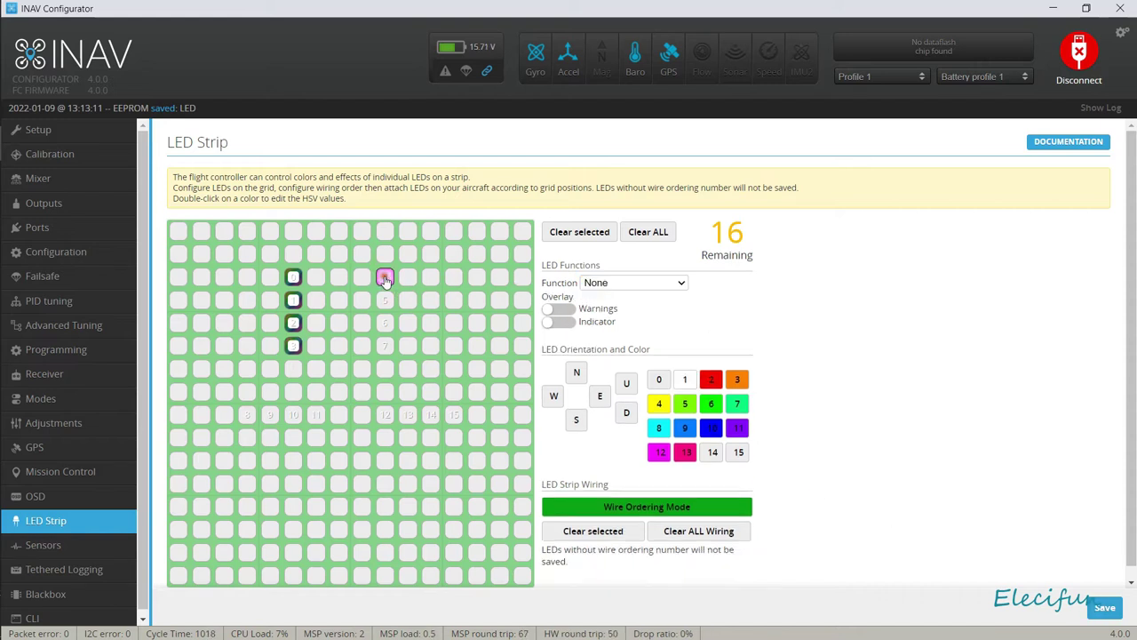
left_click(650, 282)
left_click(633, 304)
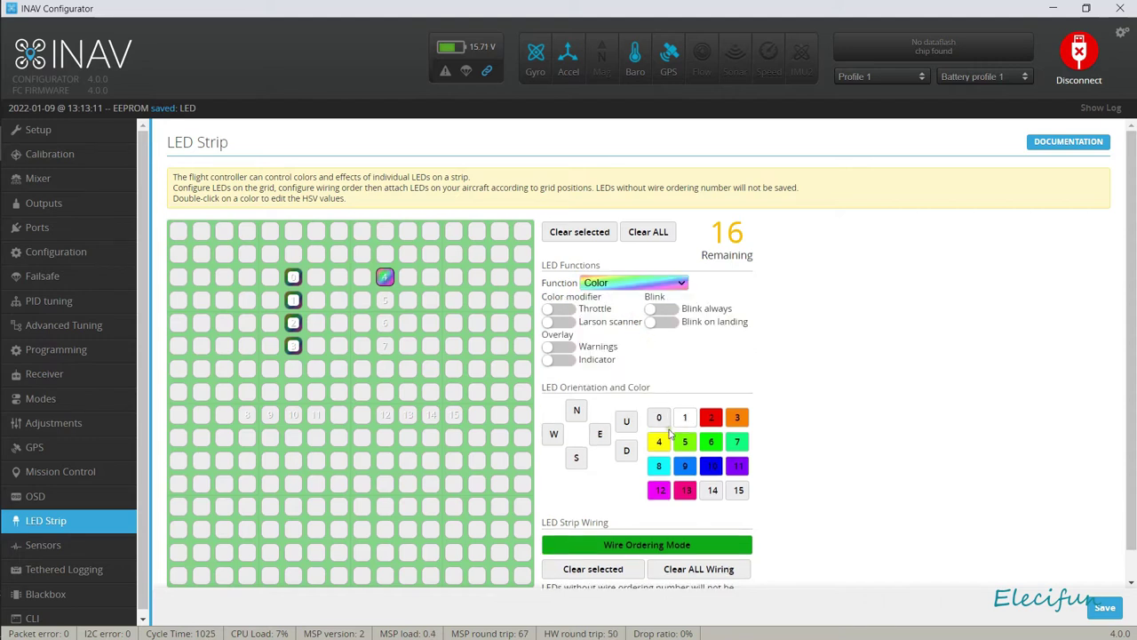
left_click(684, 420)
left_click(648, 283)
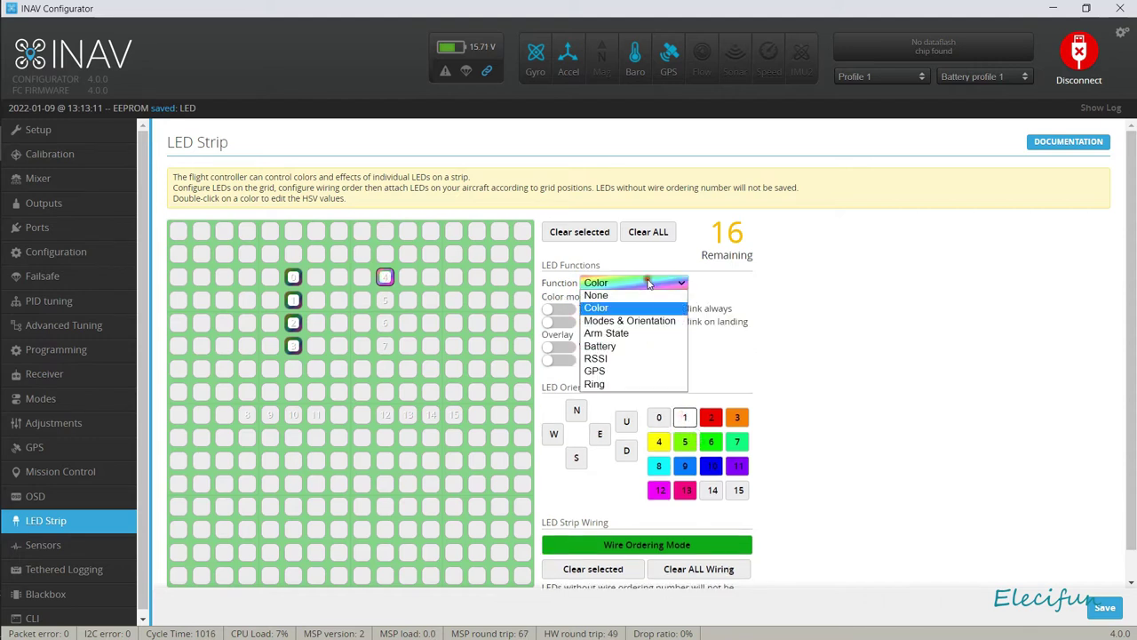
left_click(650, 282)
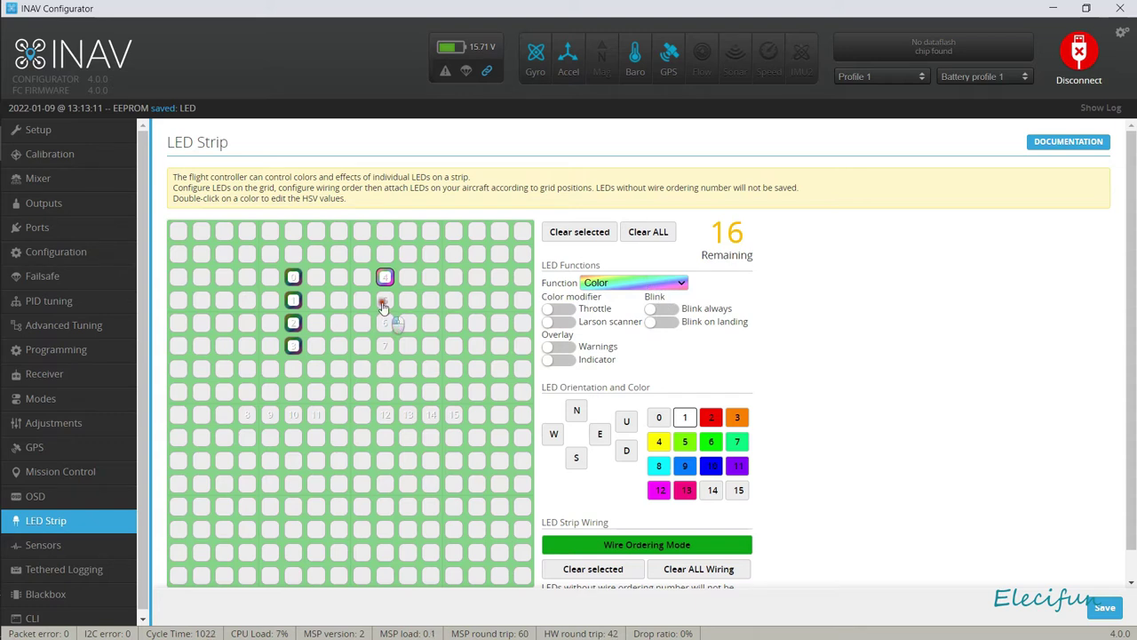
Step: Assign LEDs 5 and 6 the Color function and set both to color 1 (white)
left_click(385, 302)
left_click(641, 282)
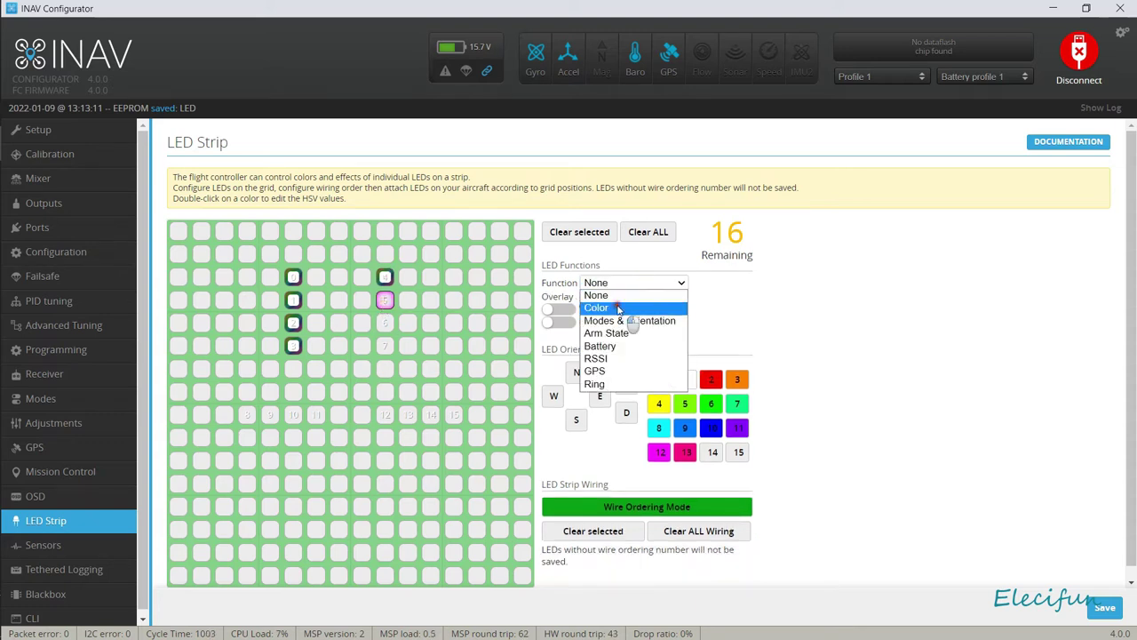
left_click(618, 308)
left_click(685, 417)
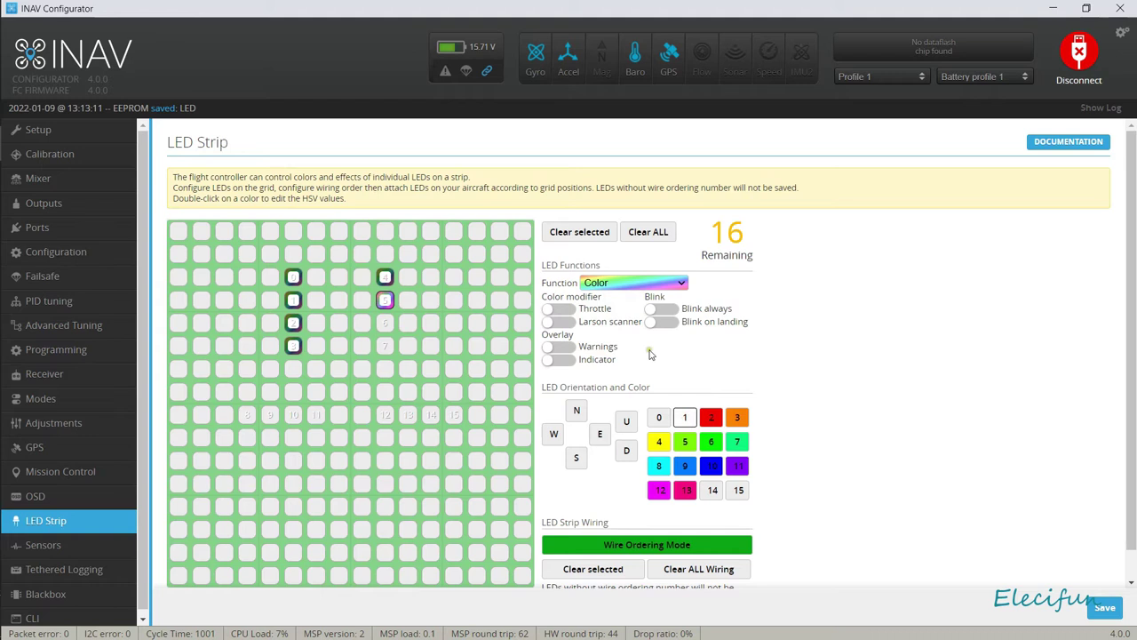
left_click(385, 323)
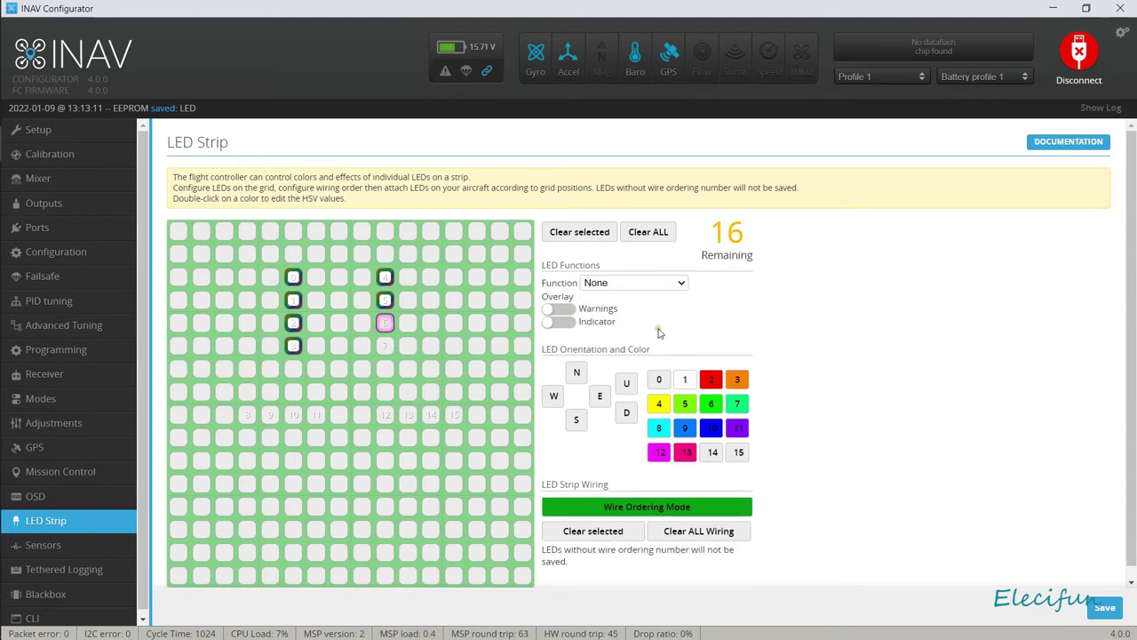
left_click(614, 285)
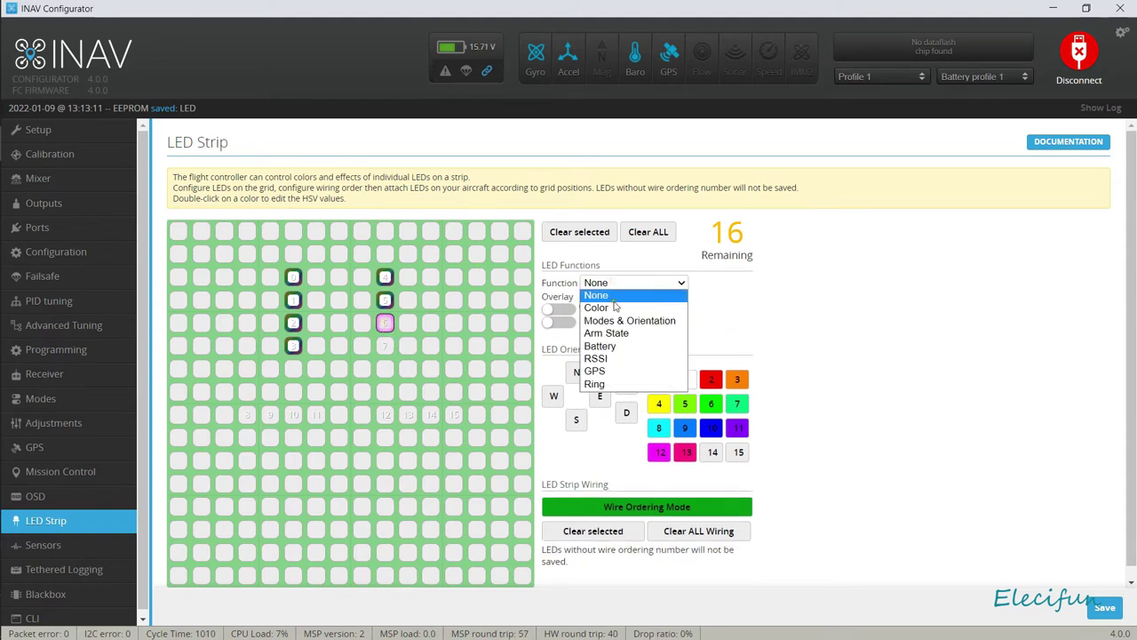
left_click(602, 308)
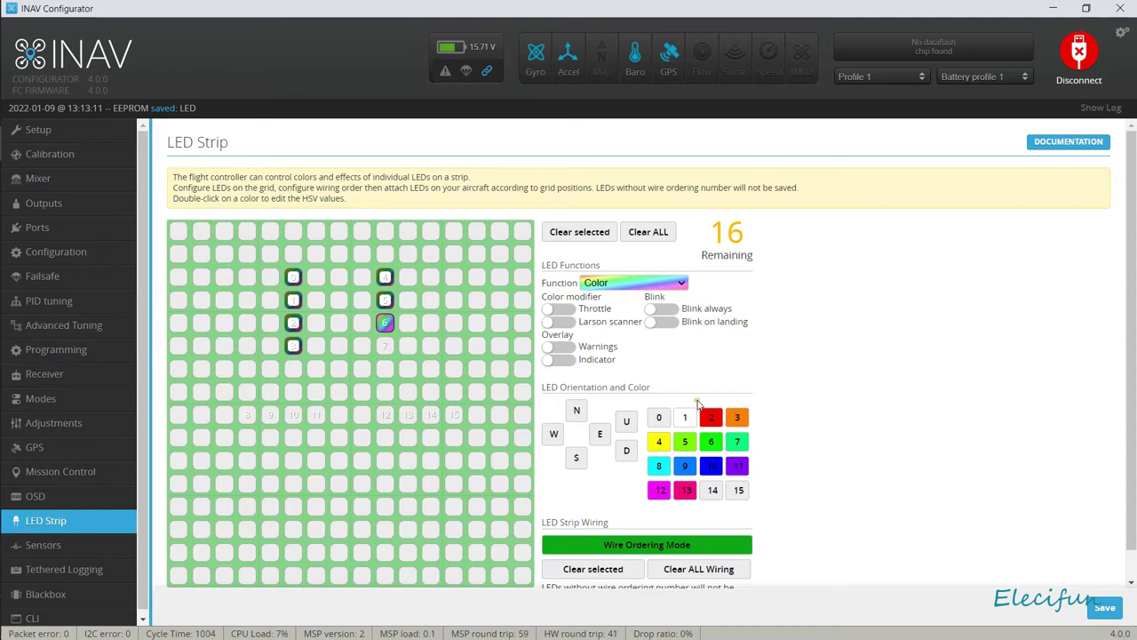
left_click(685, 418)
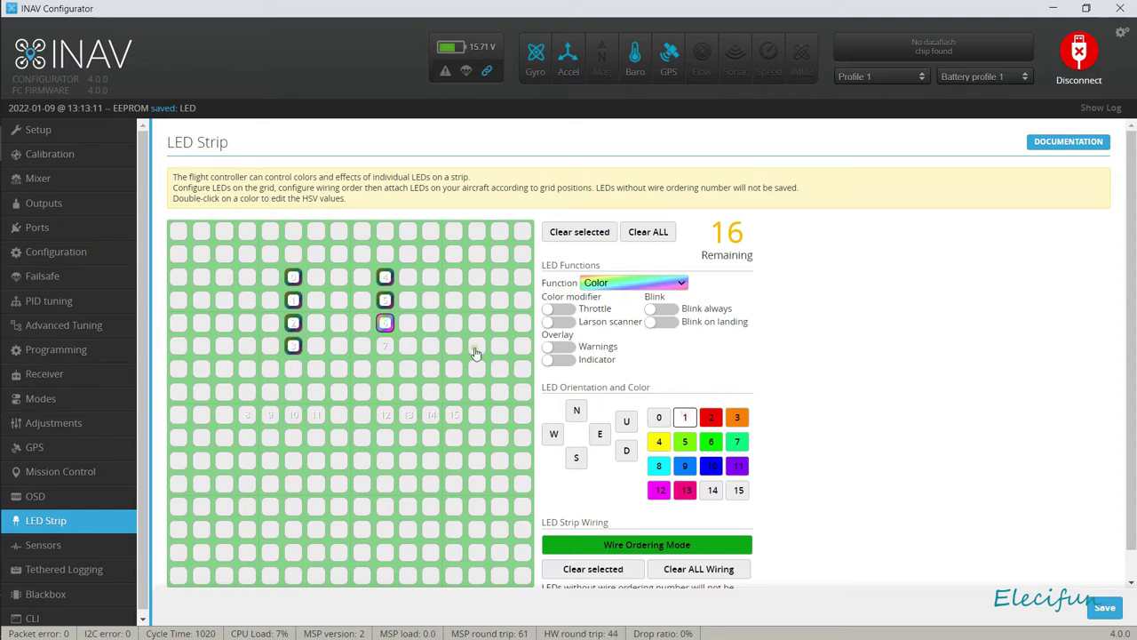
Step: Assign LED 7 the Color function and set its color to 1 (white)
left_click(385, 346)
left_click(597, 283)
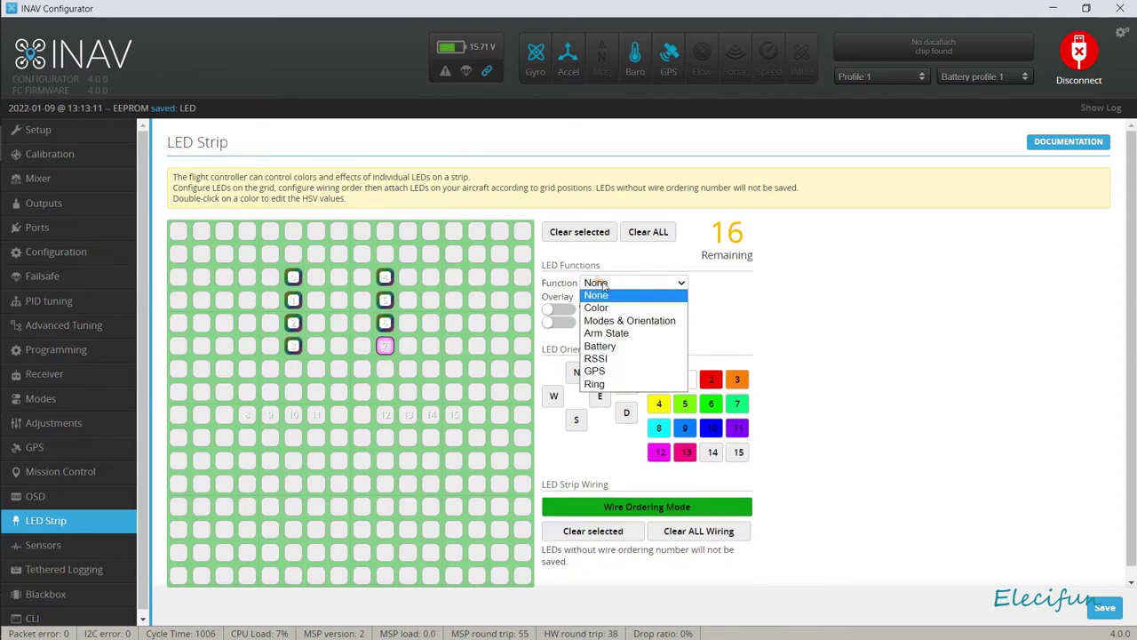
left_click(595, 308)
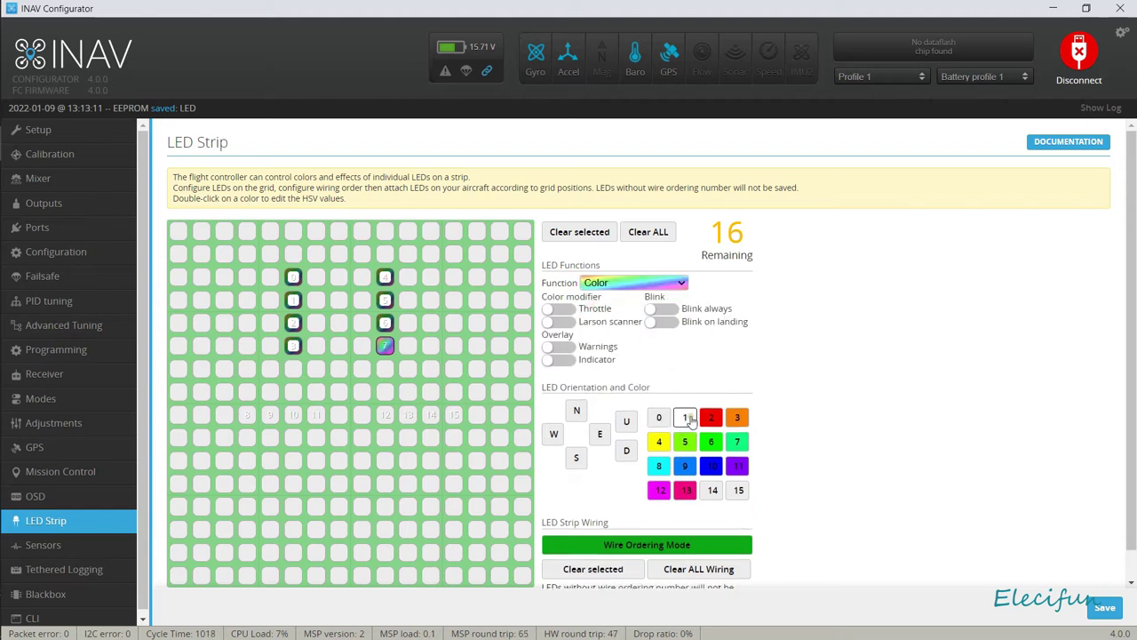
left_click(685, 417)
Step: Assign LEDs 8 and 9 the Color function and set both to color 2 (red)
left_click(246, 415)
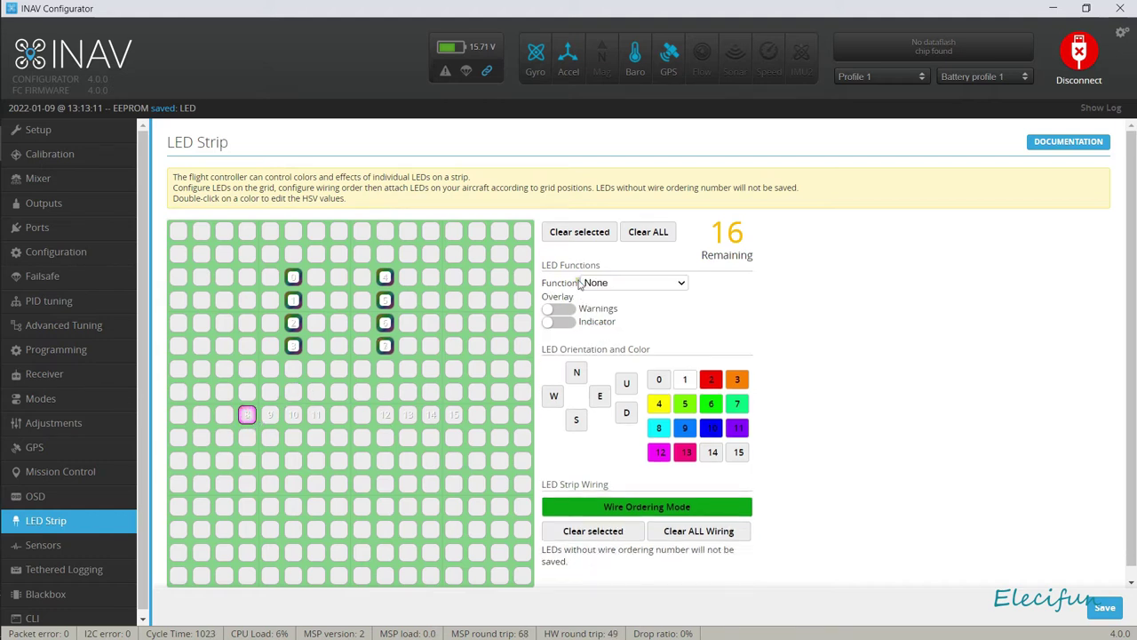
left_click(627, 283)
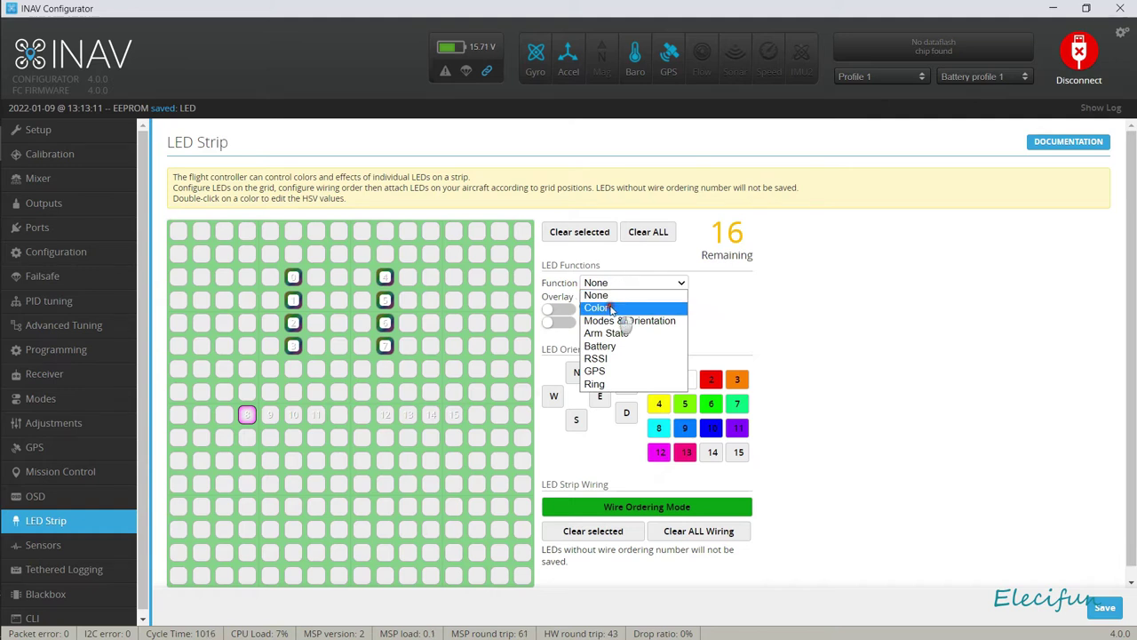
left_click(610, 301)
left_click(711, 418)
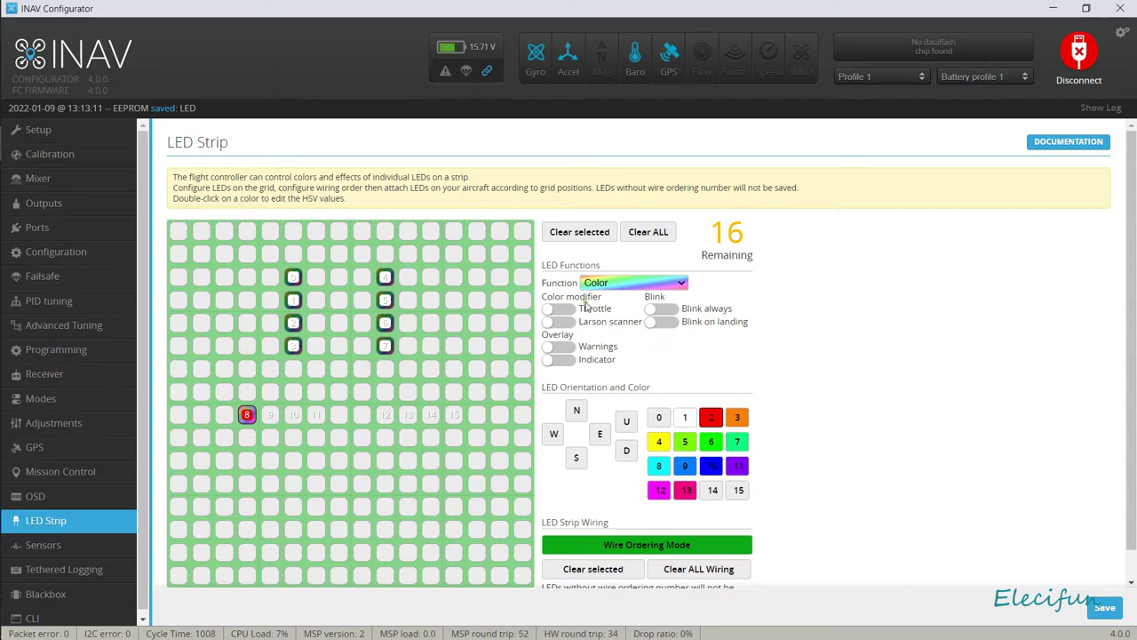
left_click(268, 421)
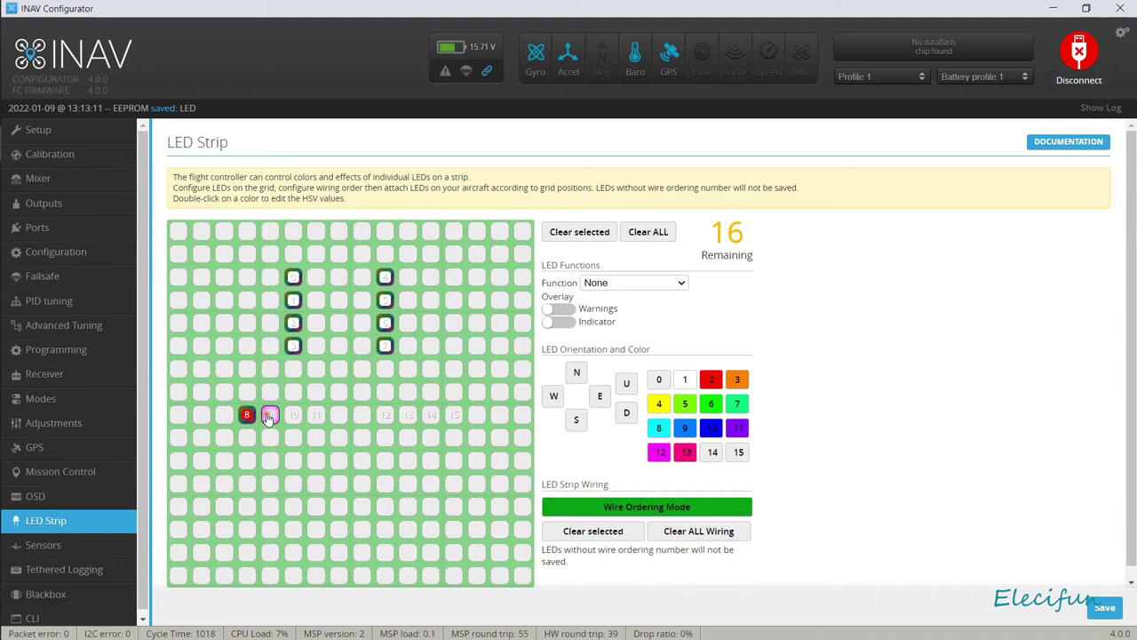
left_click(643, 282)
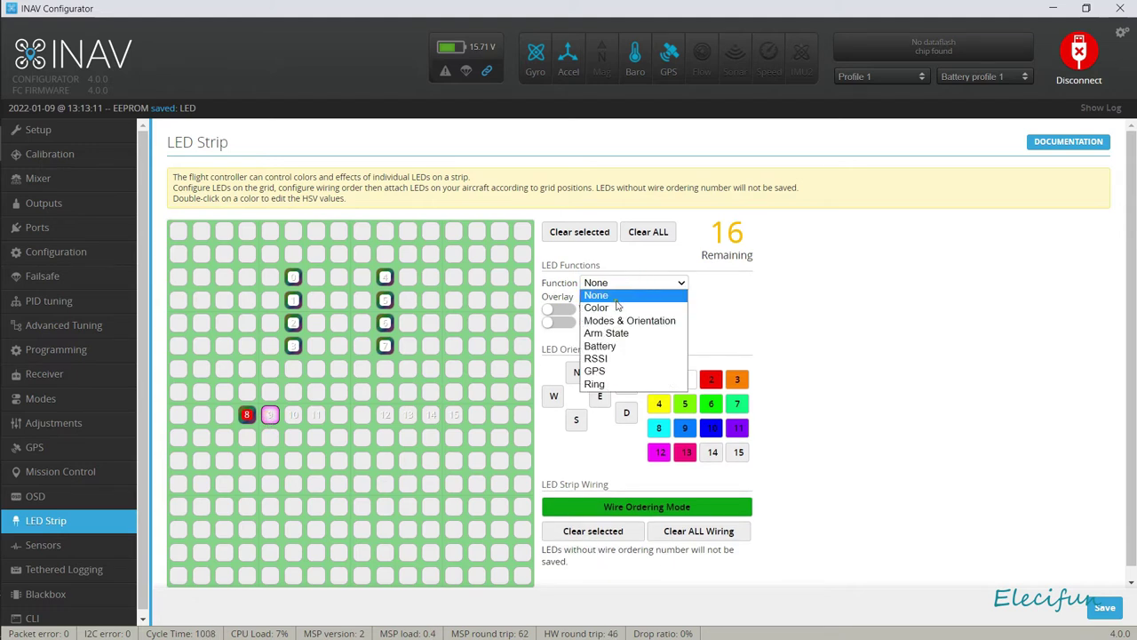
left_click(621, 306)
Step: Assign LEDs 10 and 11 the Color function and set both to color 2 (red)
left_click(293, 417)
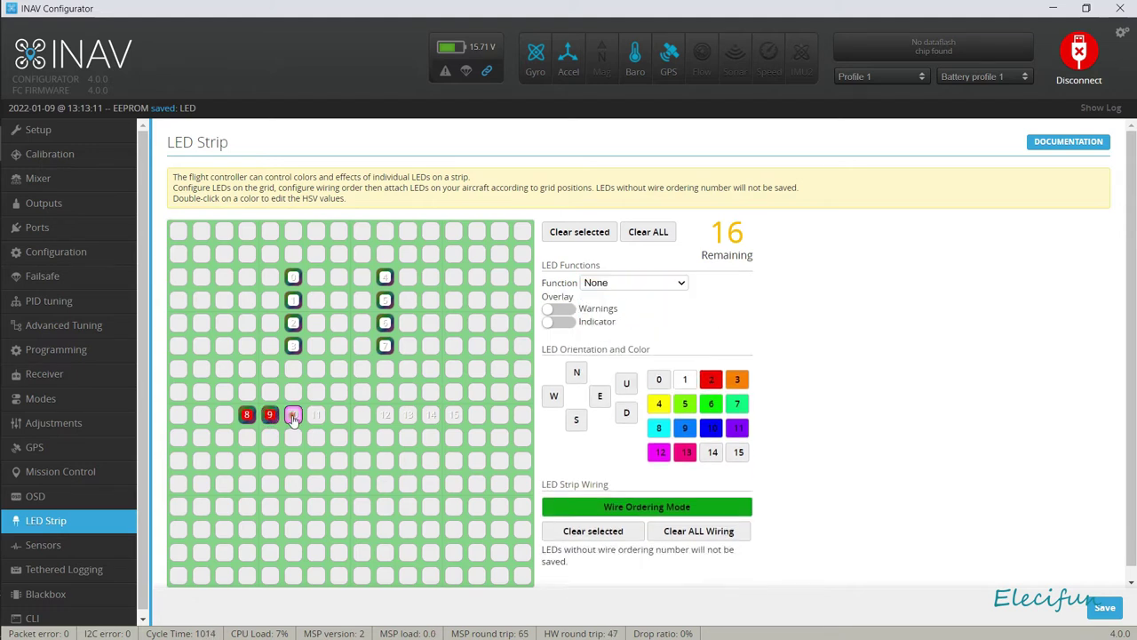
left_click(622, 282)
left_click(609, 309)
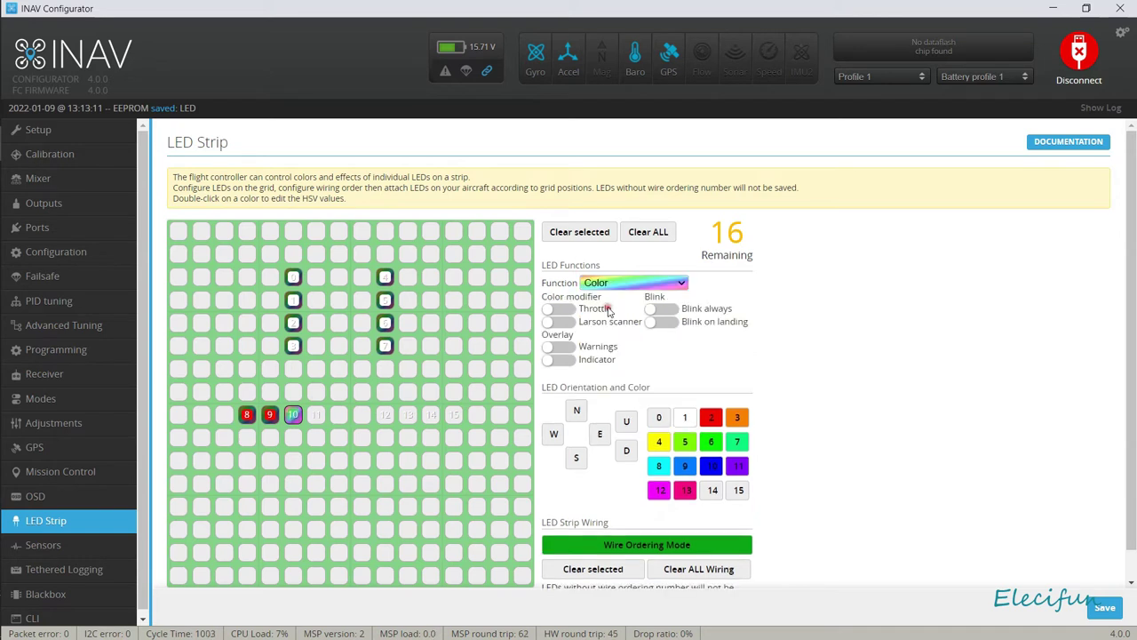
left_click(711, 418)
left_click(315, 414)
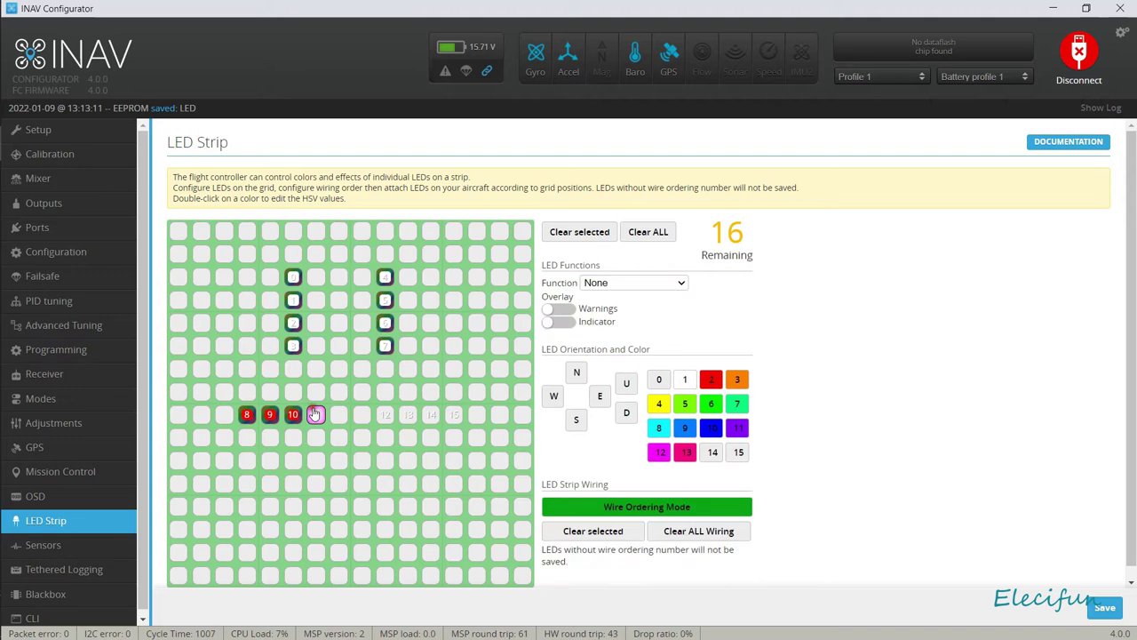
left_click(624, 282)
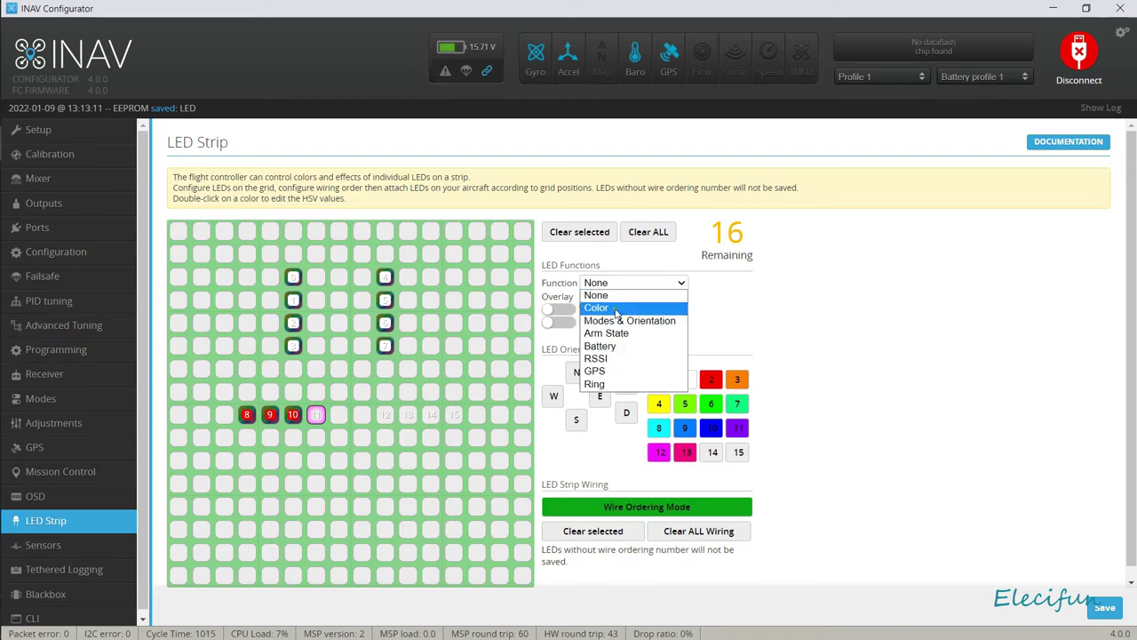
left_click(613, 308)
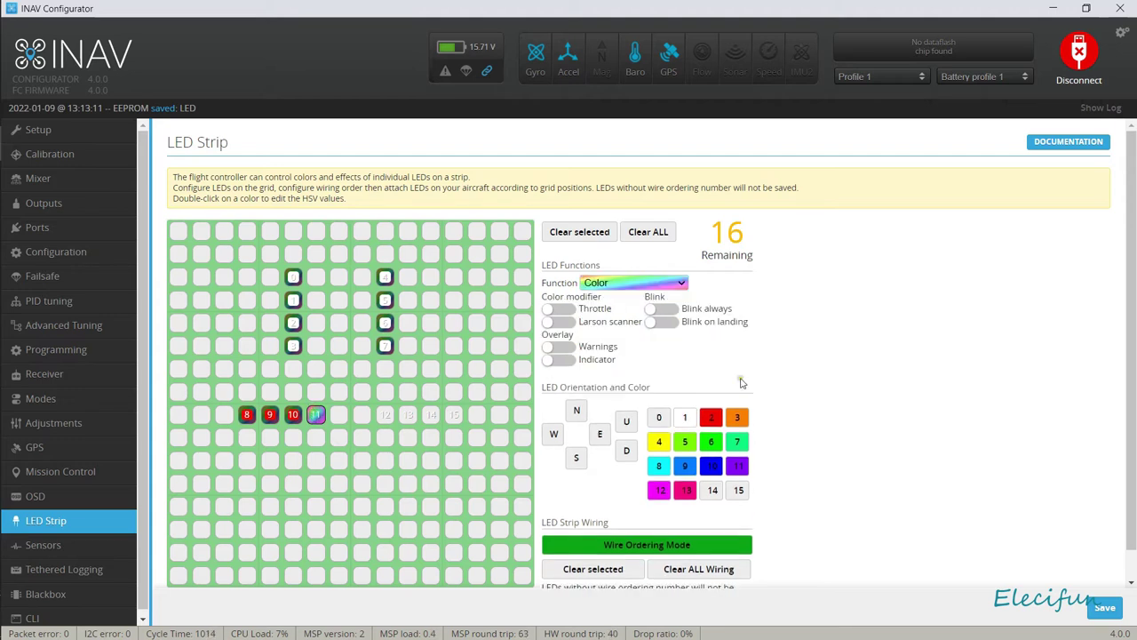
left_click(713, 420)
Step: Assign LEDs 12 and 13 the Color function and set both to color 2 (red)
left_click(385, 415)
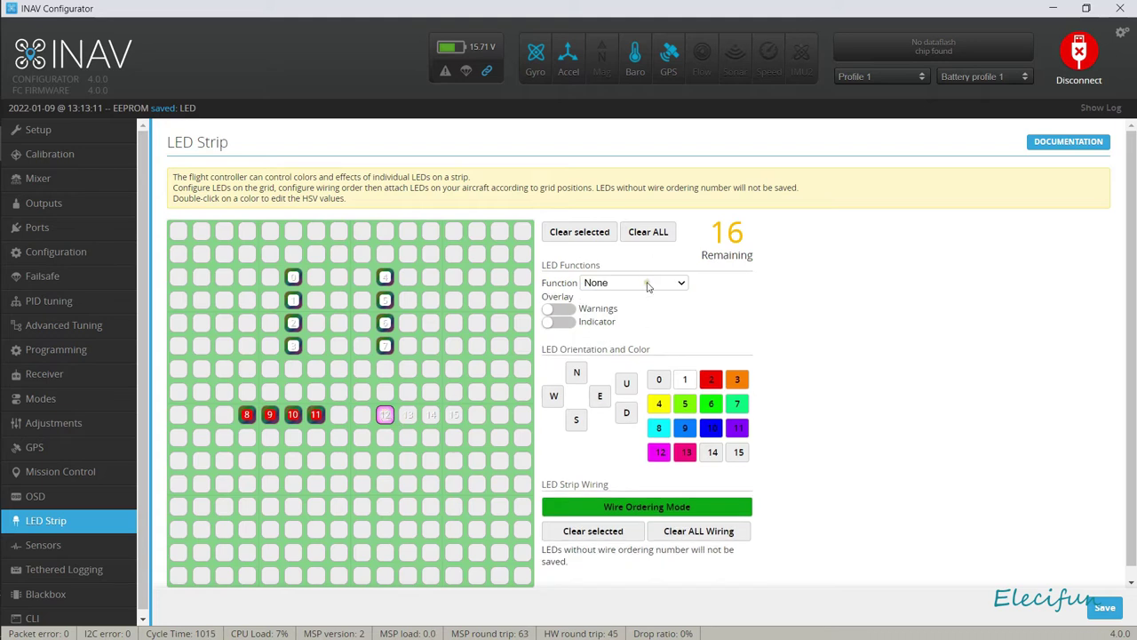
left_click(647, 284)
left_click(628, 308)
left_click(711, 420)
left_click(406, 417)
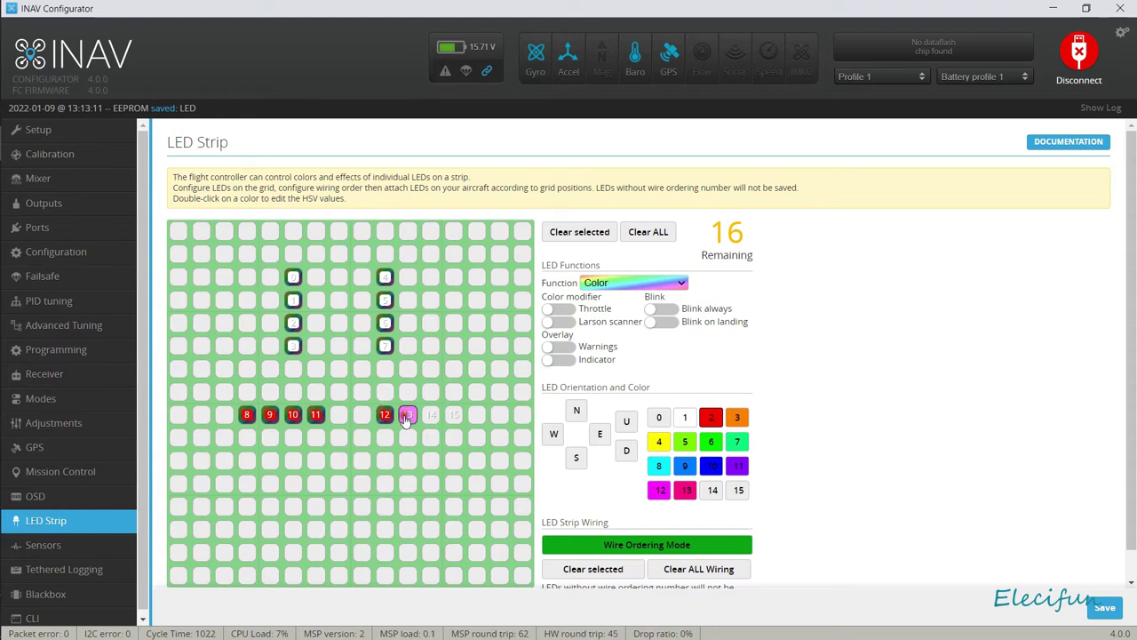
left_click(630, 282)
left_click(604, 308)
left_click(711, 418)
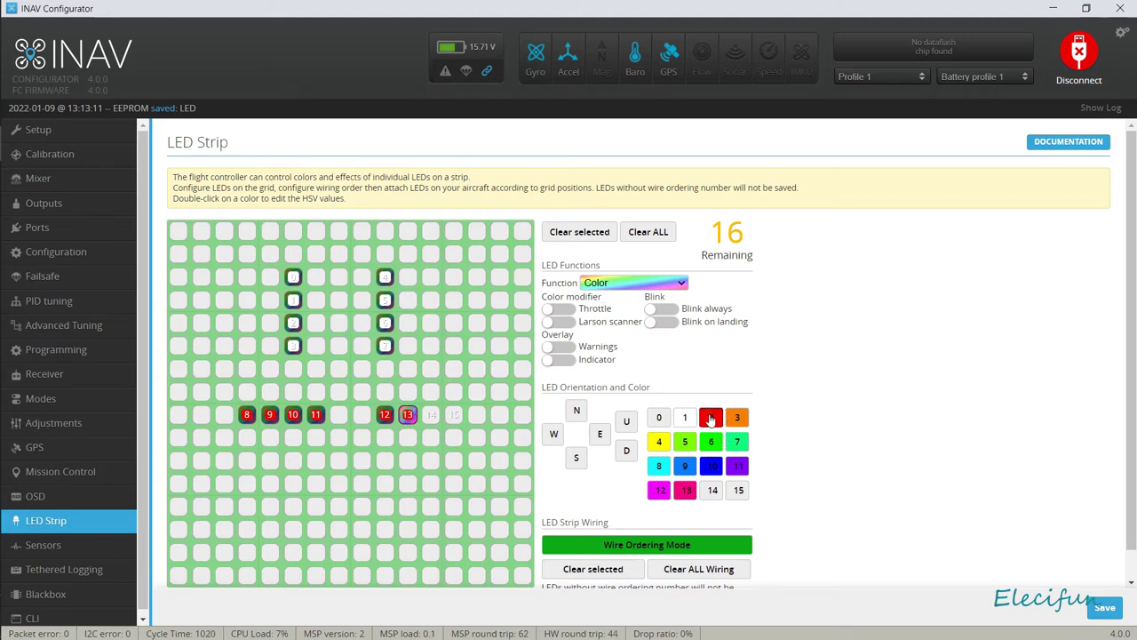
Step: Assign LEDs 14 and 15 the Color function and set both to color 2 (red)
left_click(430, 415)
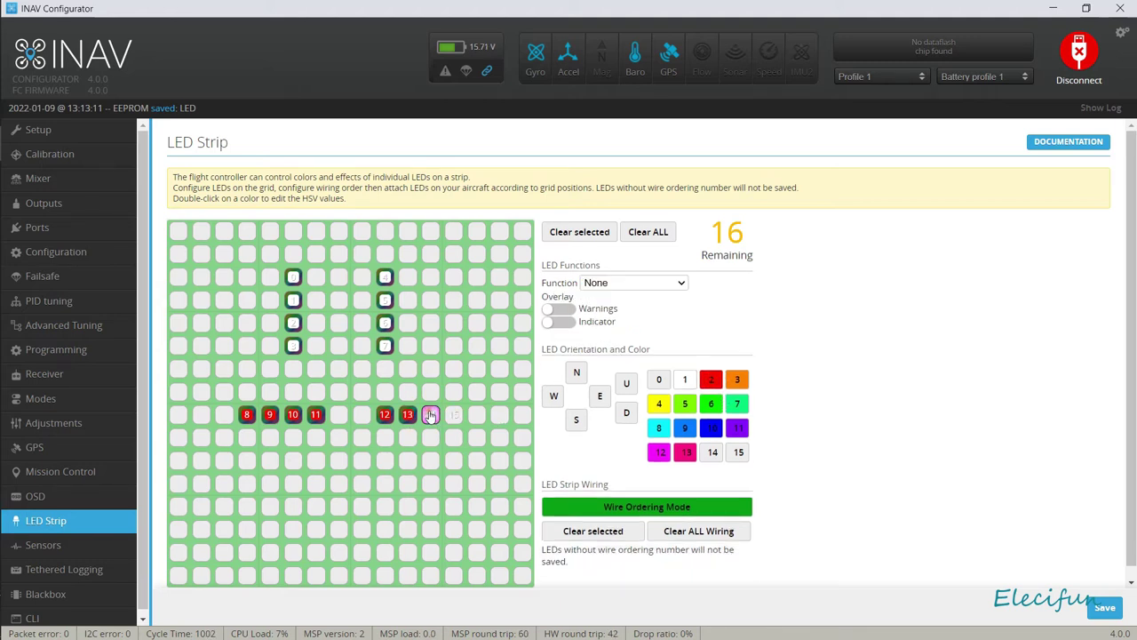
left_click(640, 285)
left_click(604, 309)
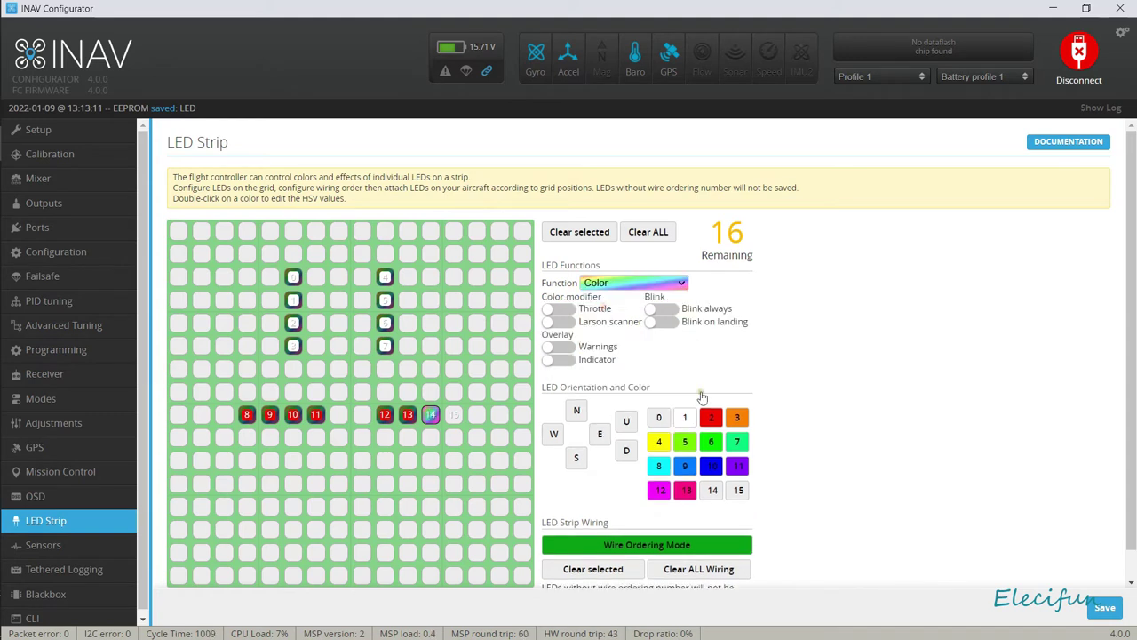
left_click(714, 420)
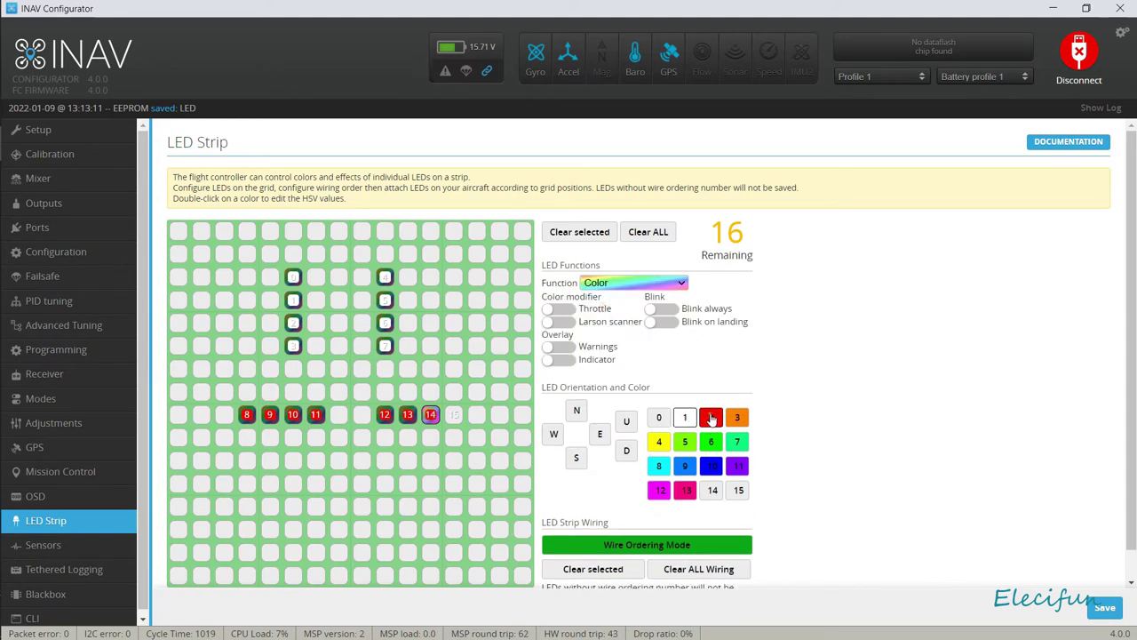
left_click(453, 415)
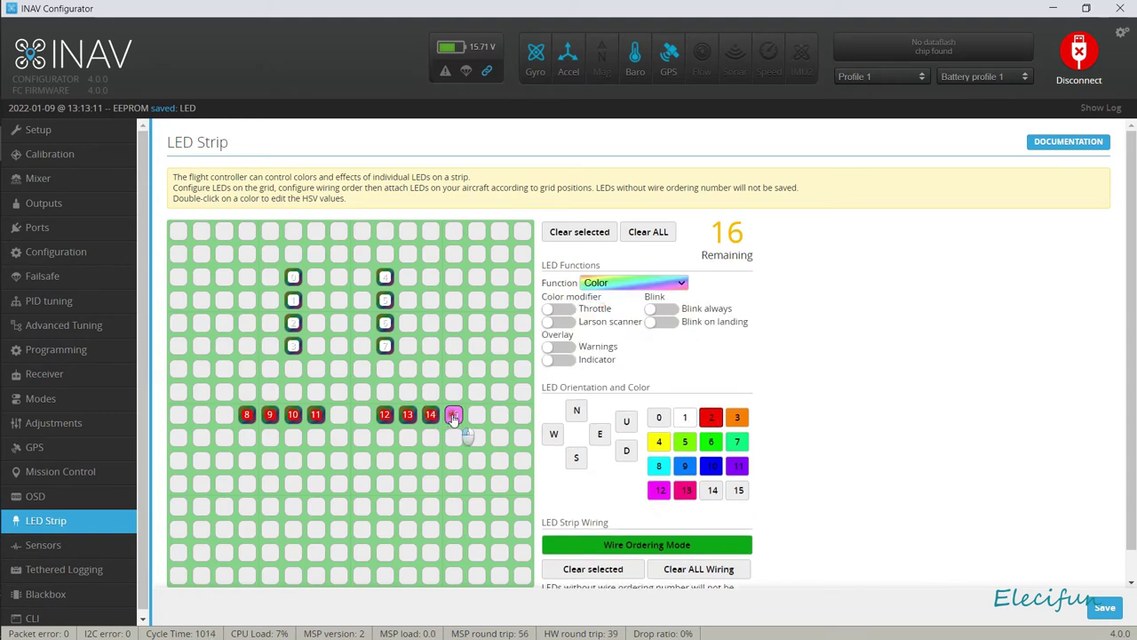
left_click(627, 283)
left_click(600, 308)
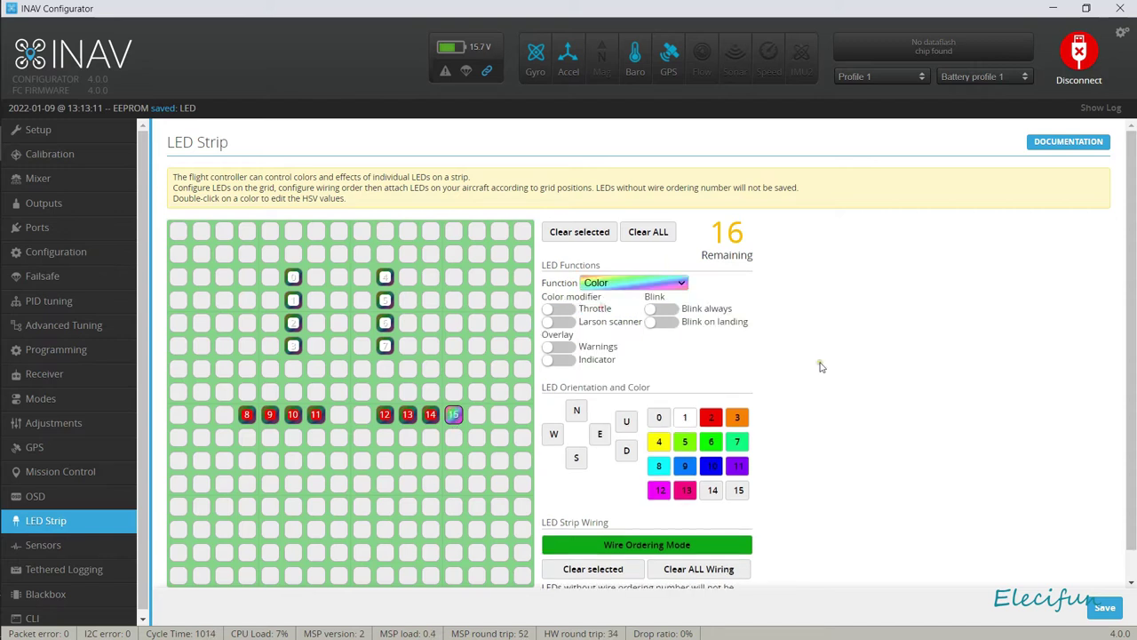
left_click(709, 419)
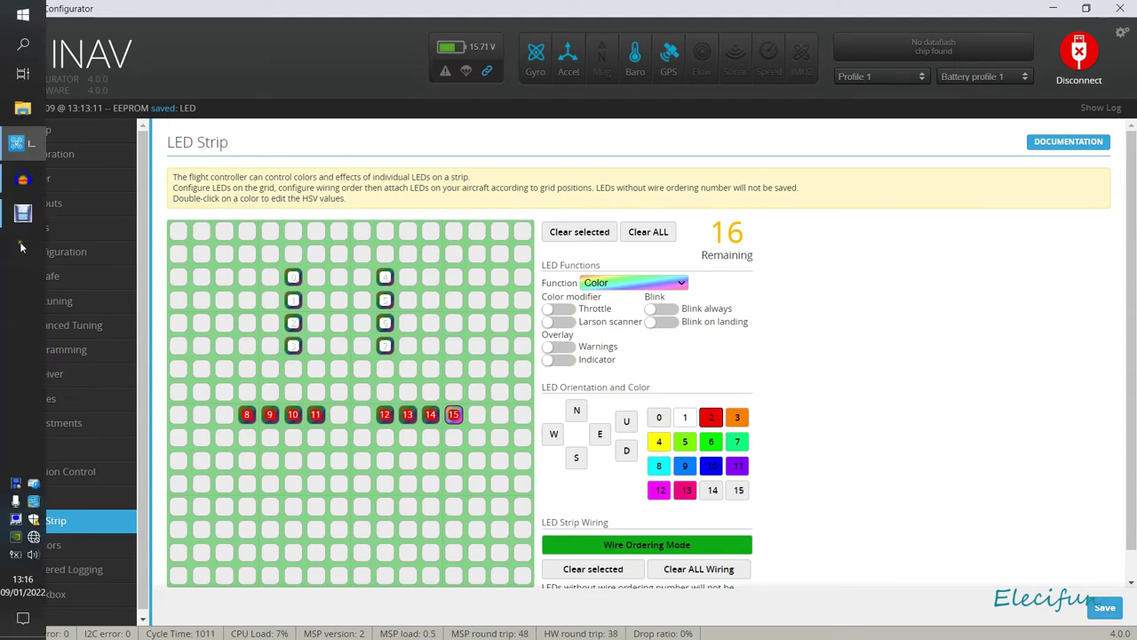
Step: Enable Multi-color RGB LED strip support among the other features in the board configuration
left_click(66, 254)
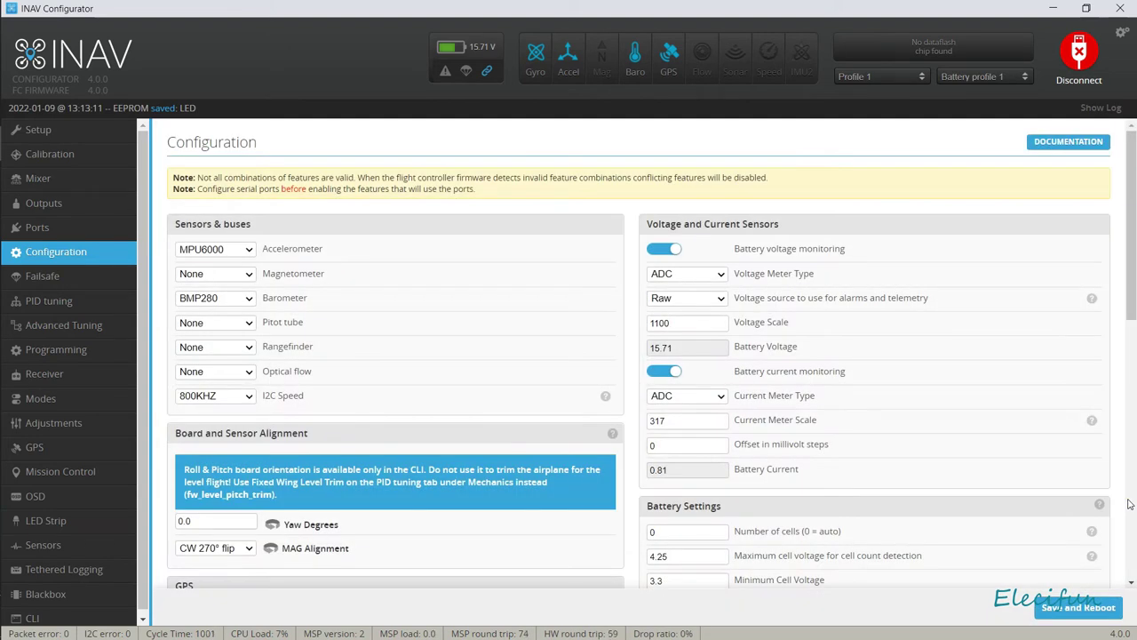
left_click_drag(1133, 268, 1121, 478)
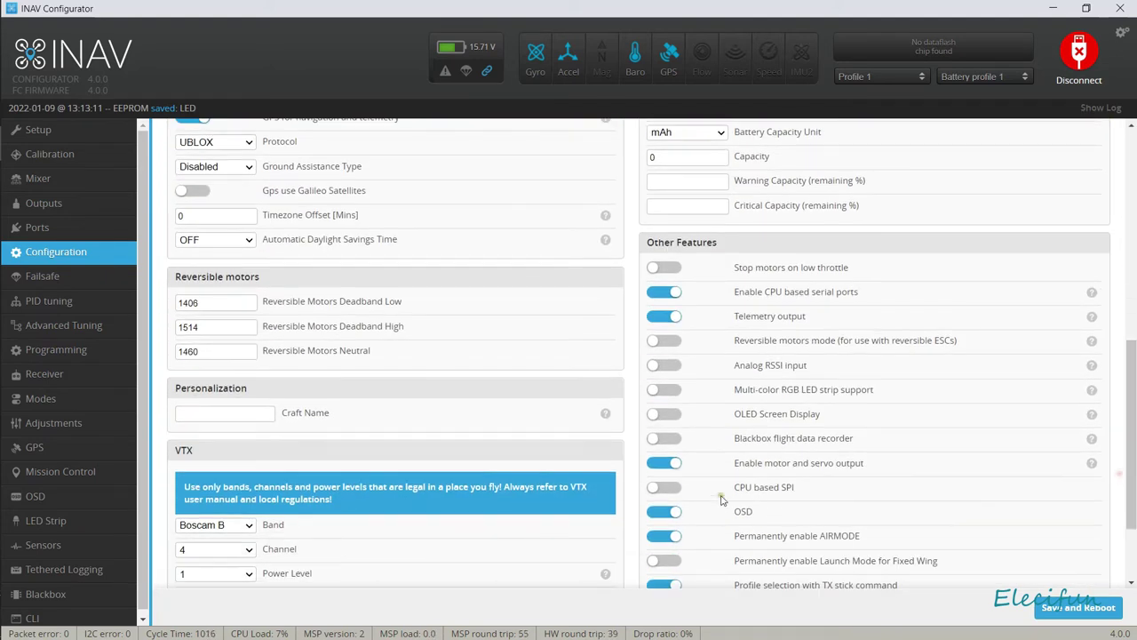
left_click(665, 390)
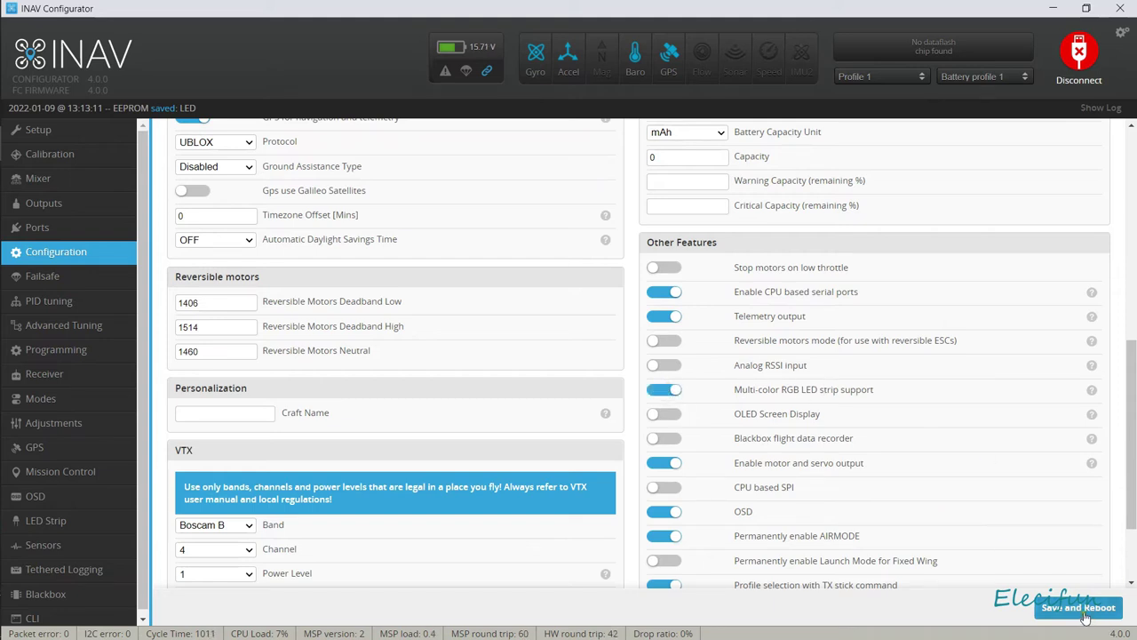
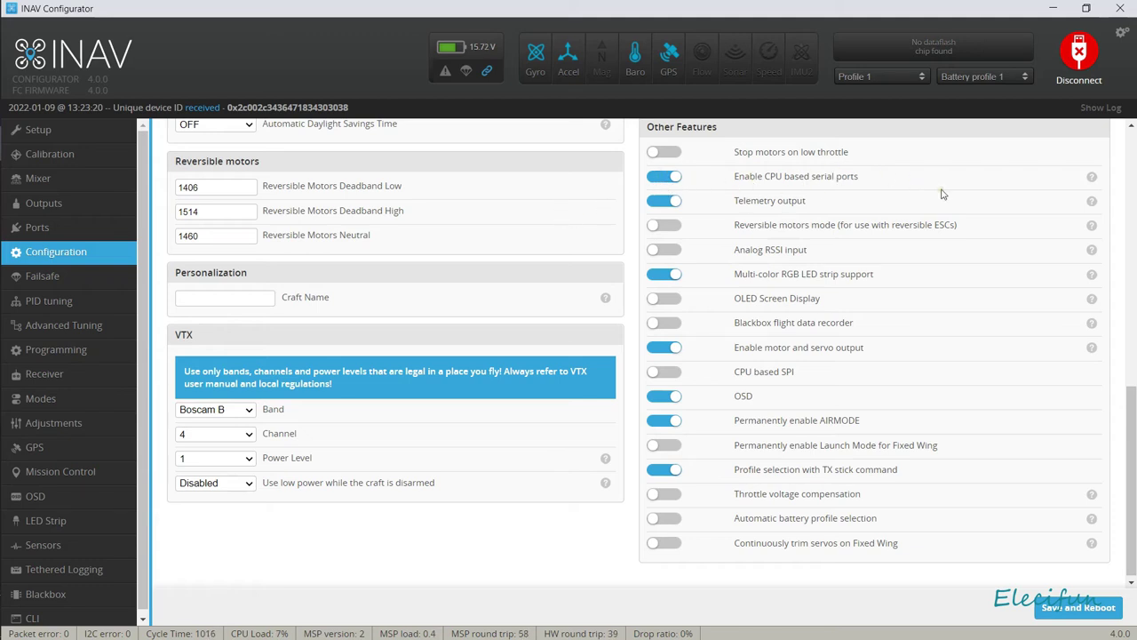
Step: Read the help notes for CPU based serial ports, throttle voltage compensation and continuous servo trim on fixed wing
mouse_move(1092, 178)
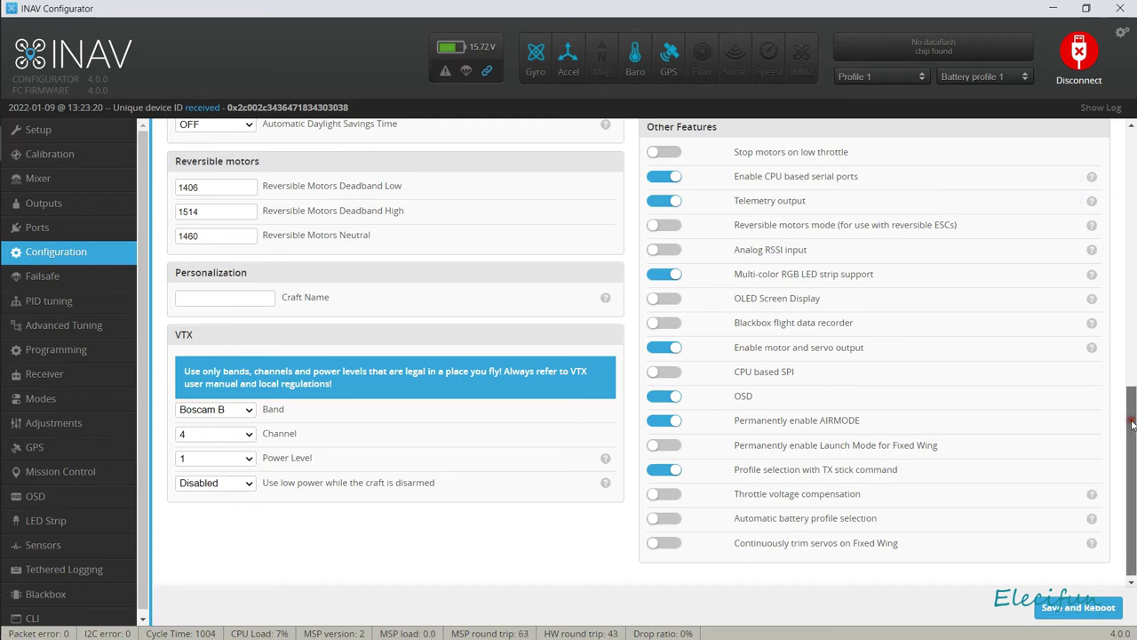
left_click_drag(1131, 425, 1134, 455)
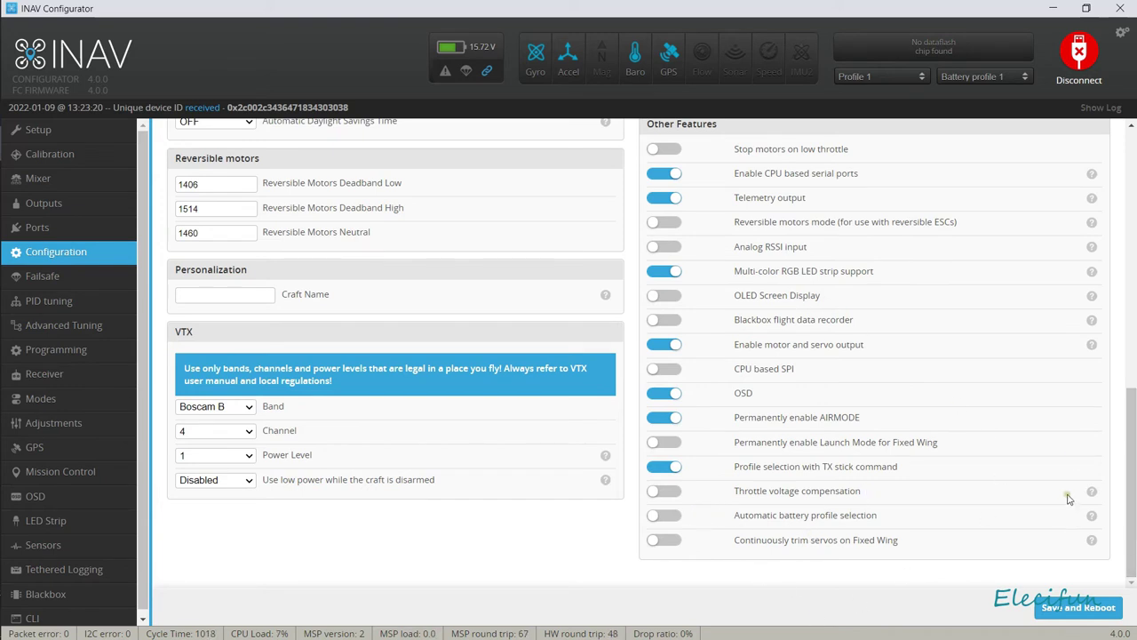
mouse_move(1092, 494)
mouse_move(1094, 546)
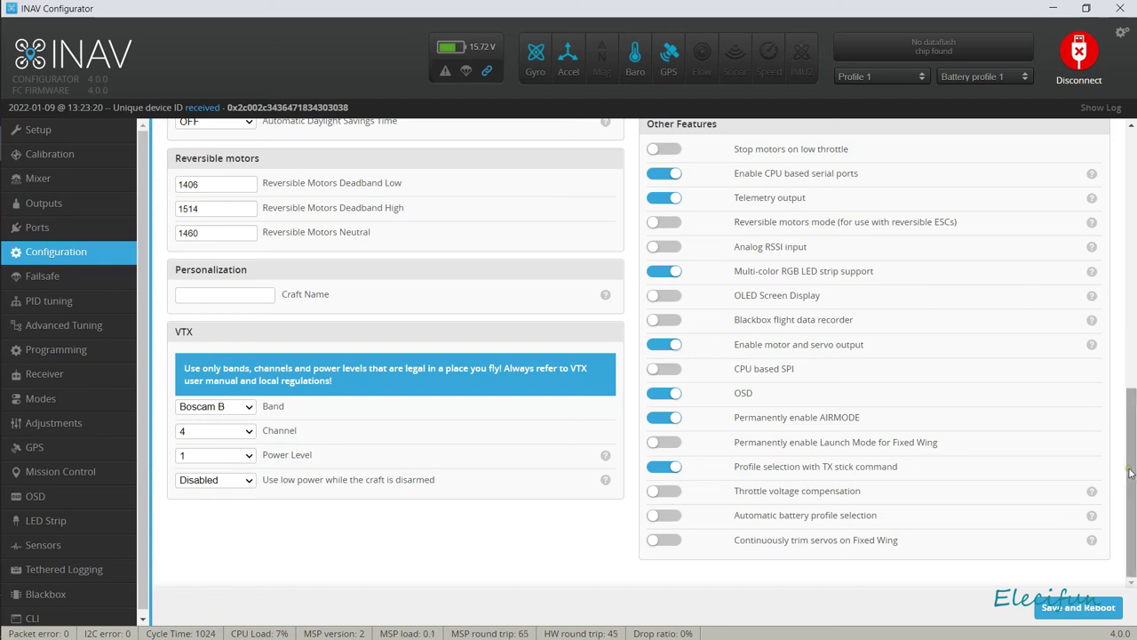
Step: Set the VTX band to Boscam E and the channel to 5, and save the configuration with a reboot
left_click(251, 407)
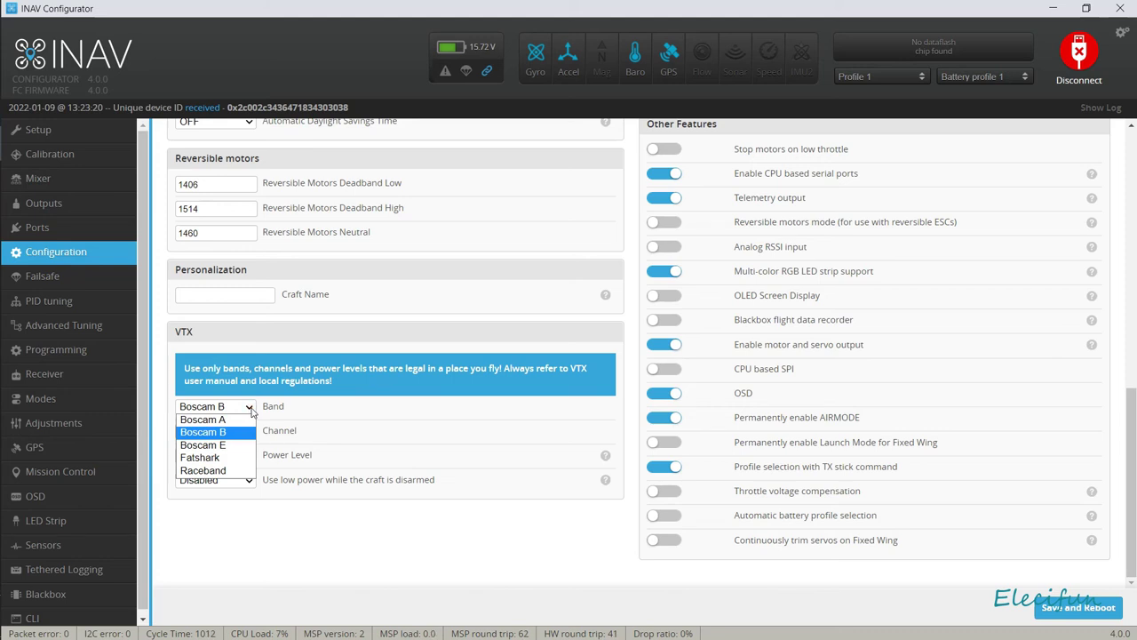
left_click(206, 445)
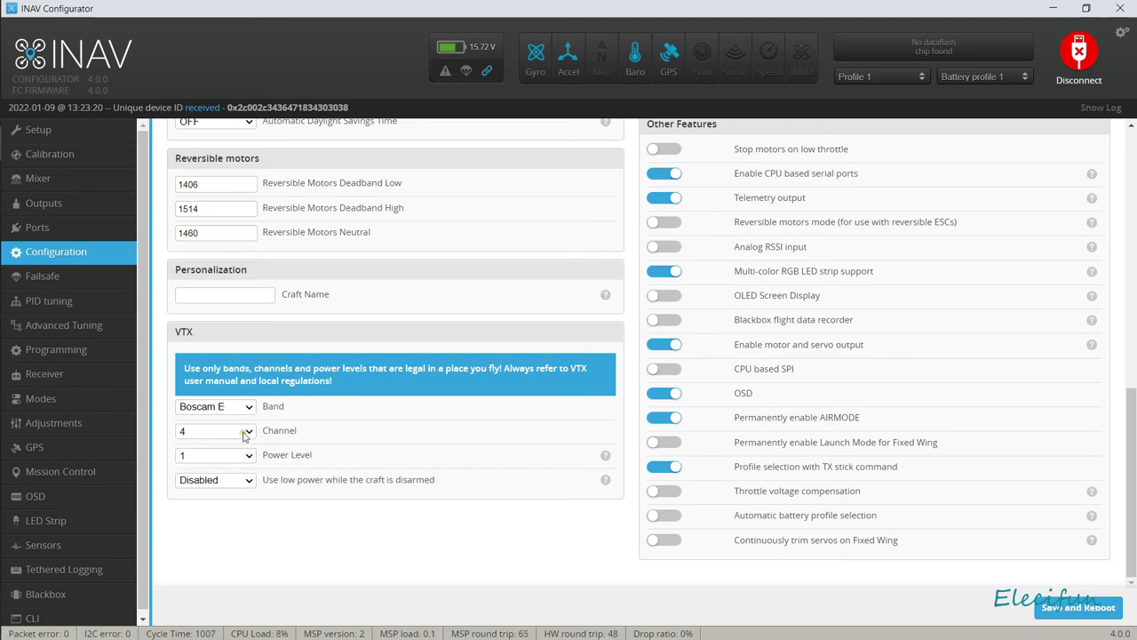
left_click(247, 433)
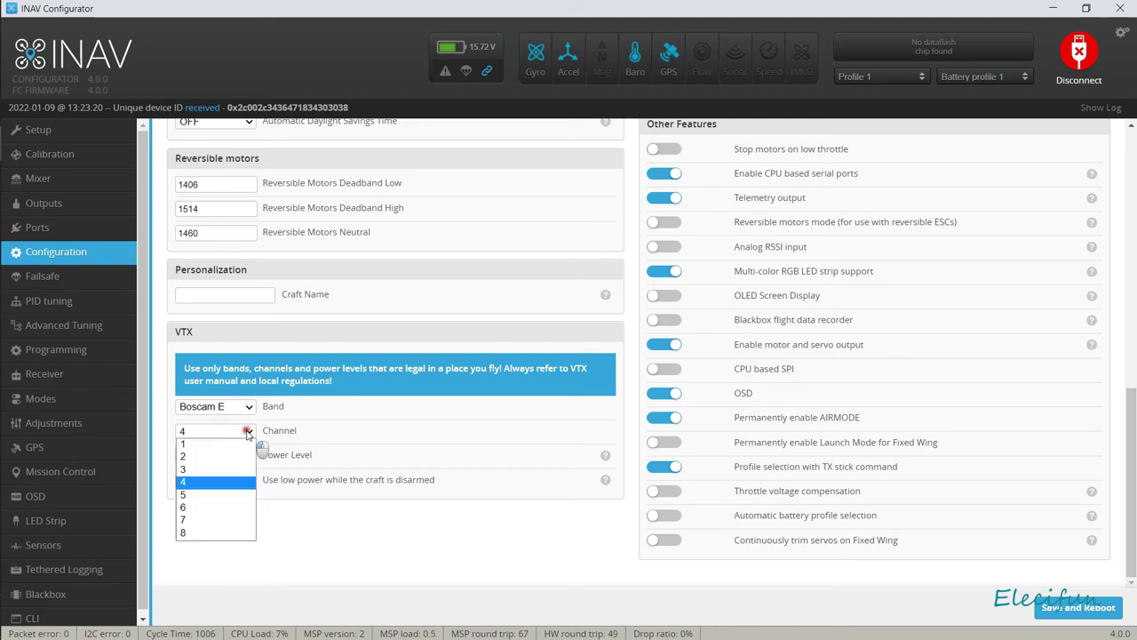
left_click(187, 494)
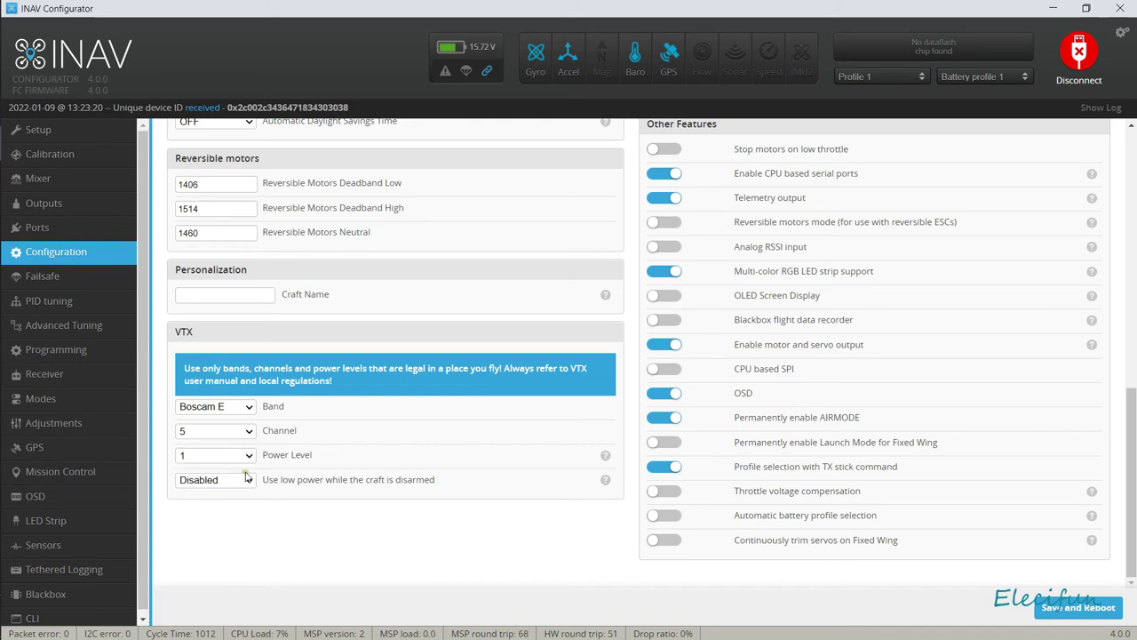
left_click(1078, 610)
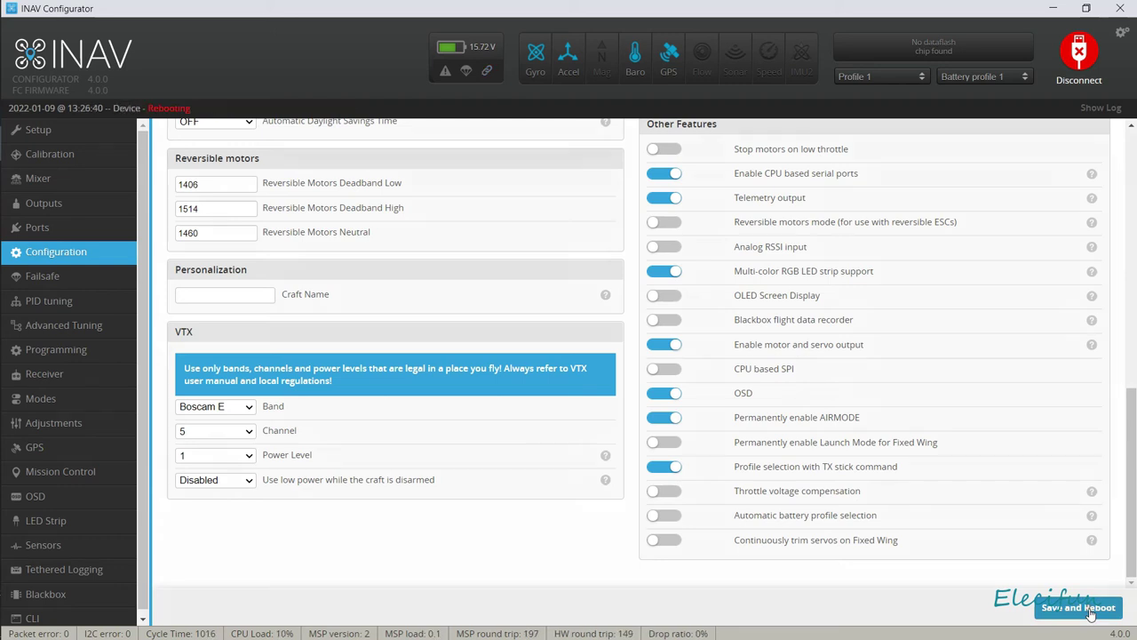
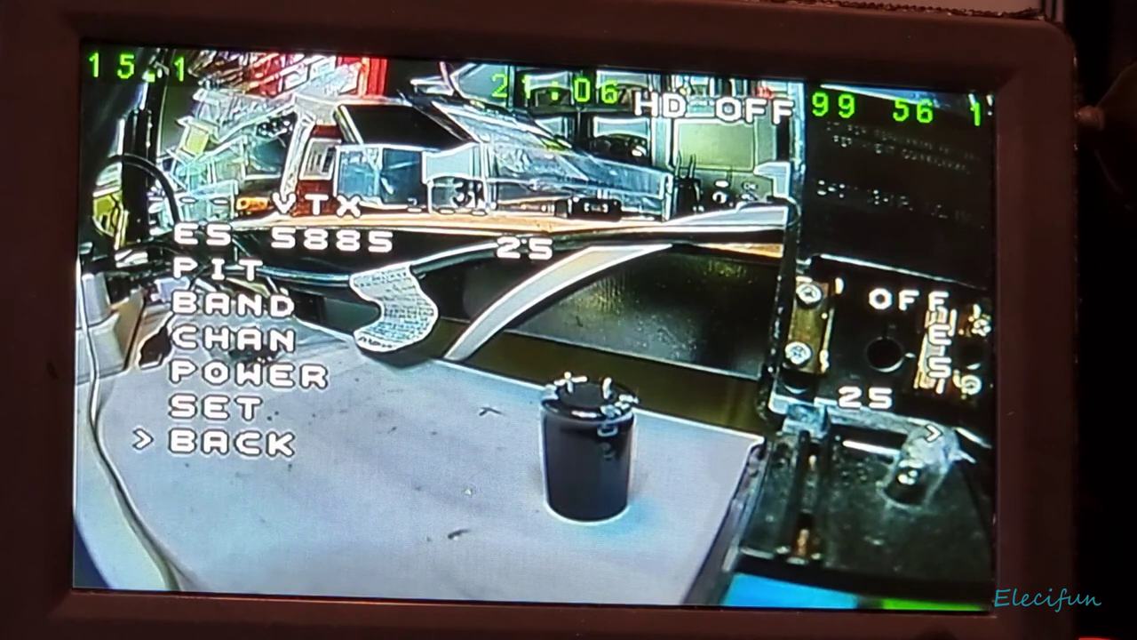
key("Return")
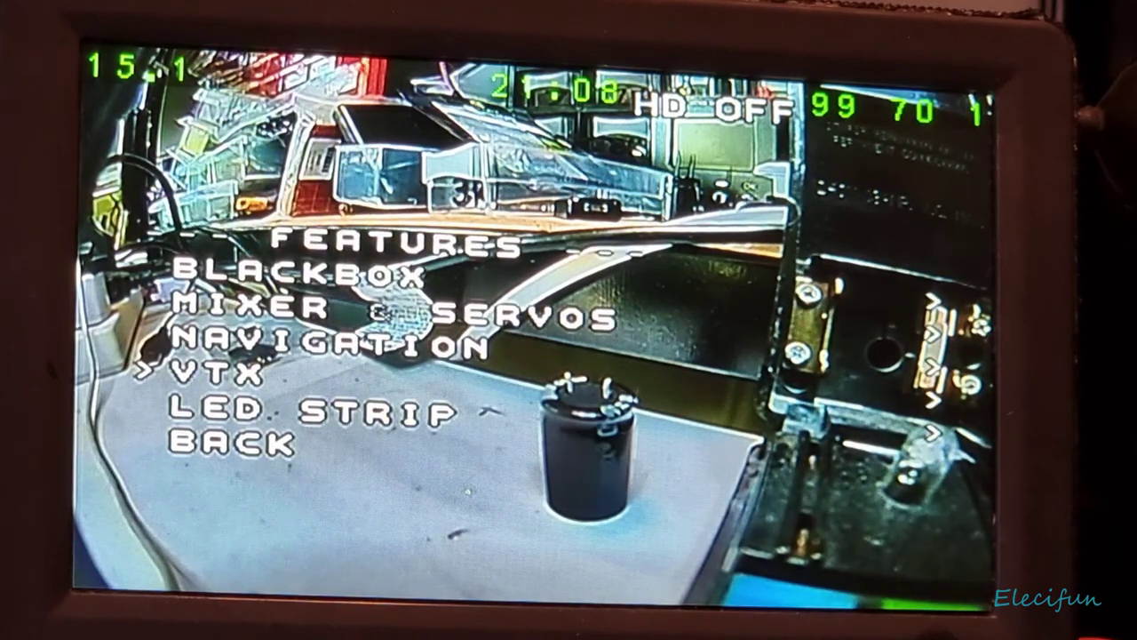
key("Down")
key("Return")
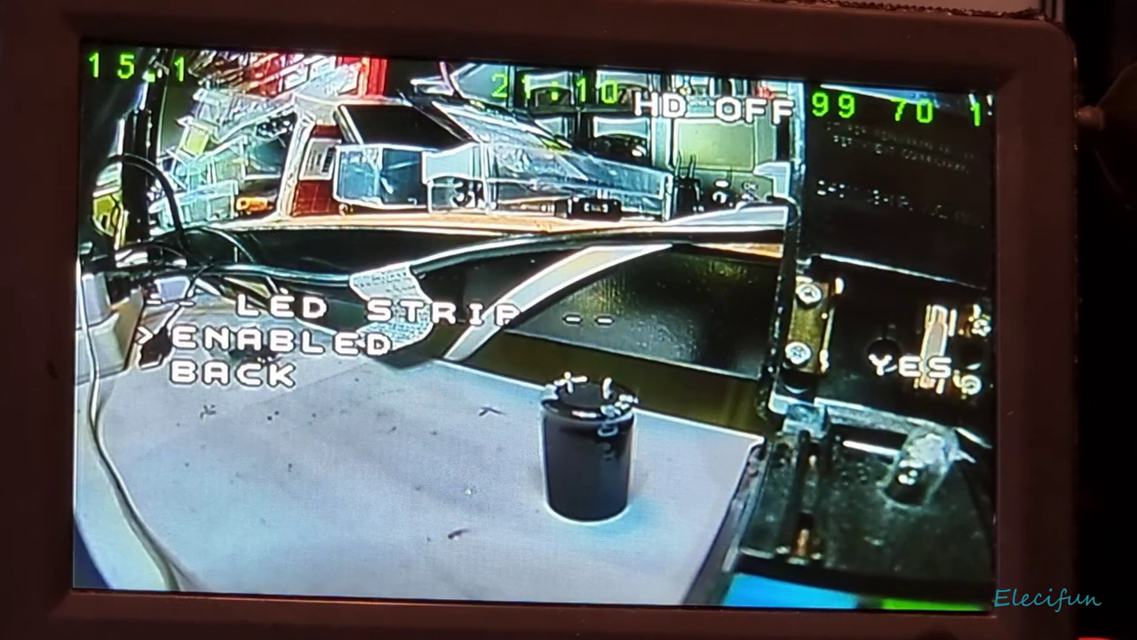
key("Down")
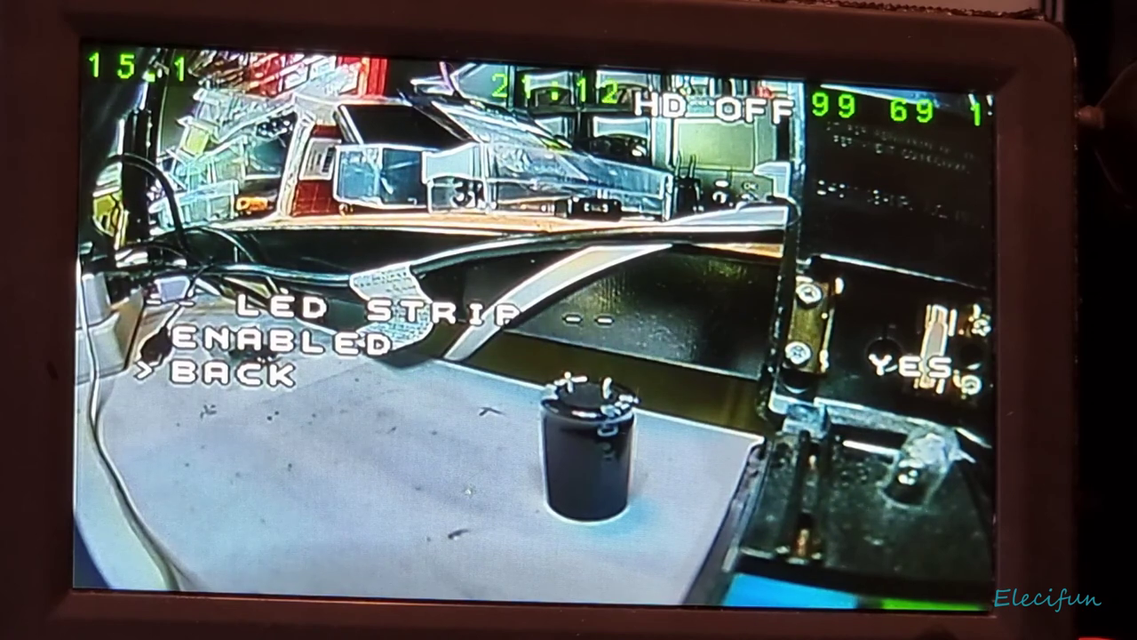
key("Up")
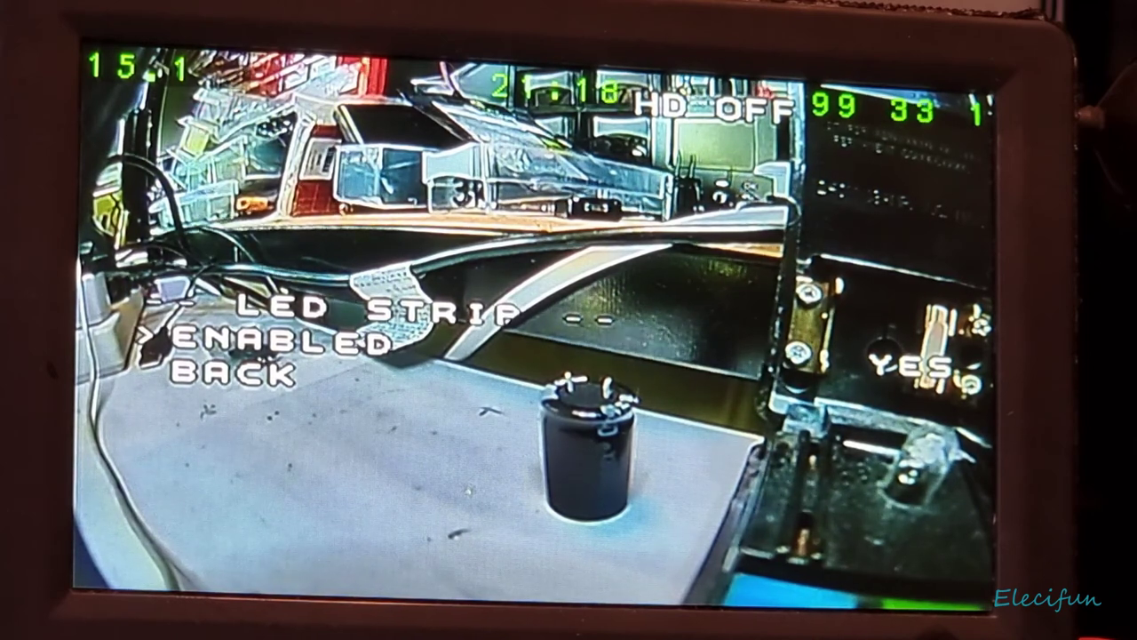
key("Right")
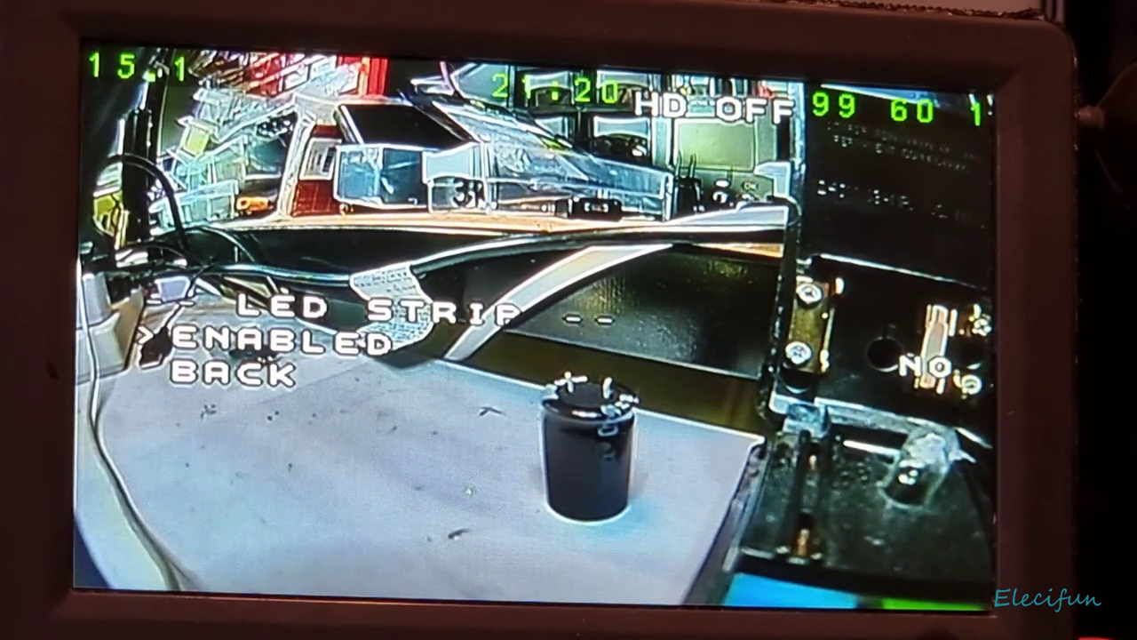
key("Down")
key("Return")
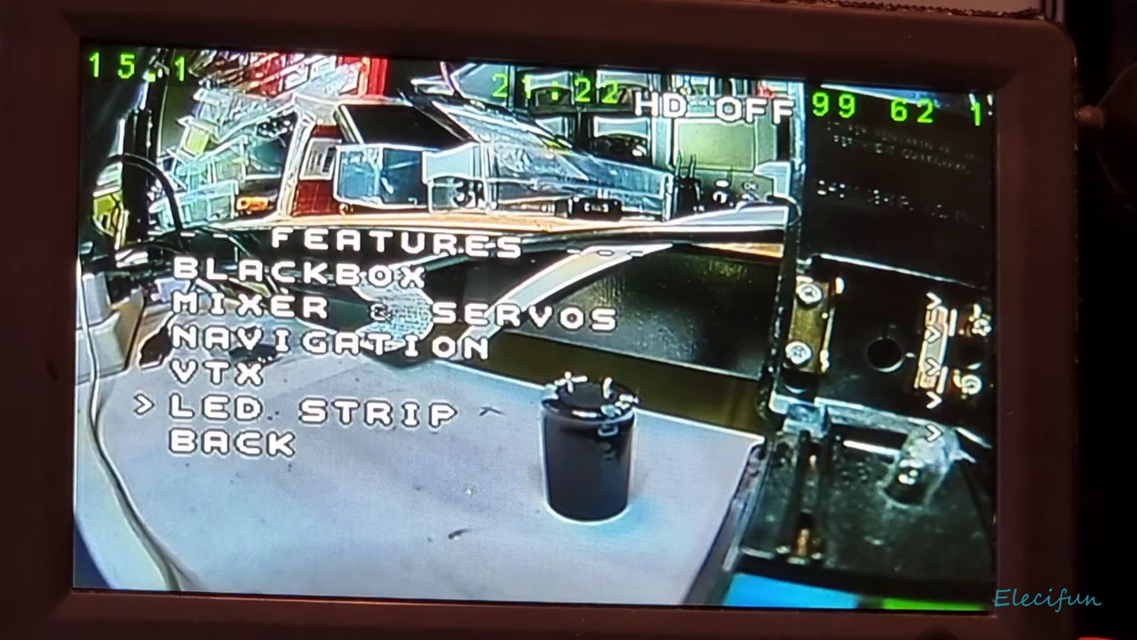
key("Down")
key("Up")
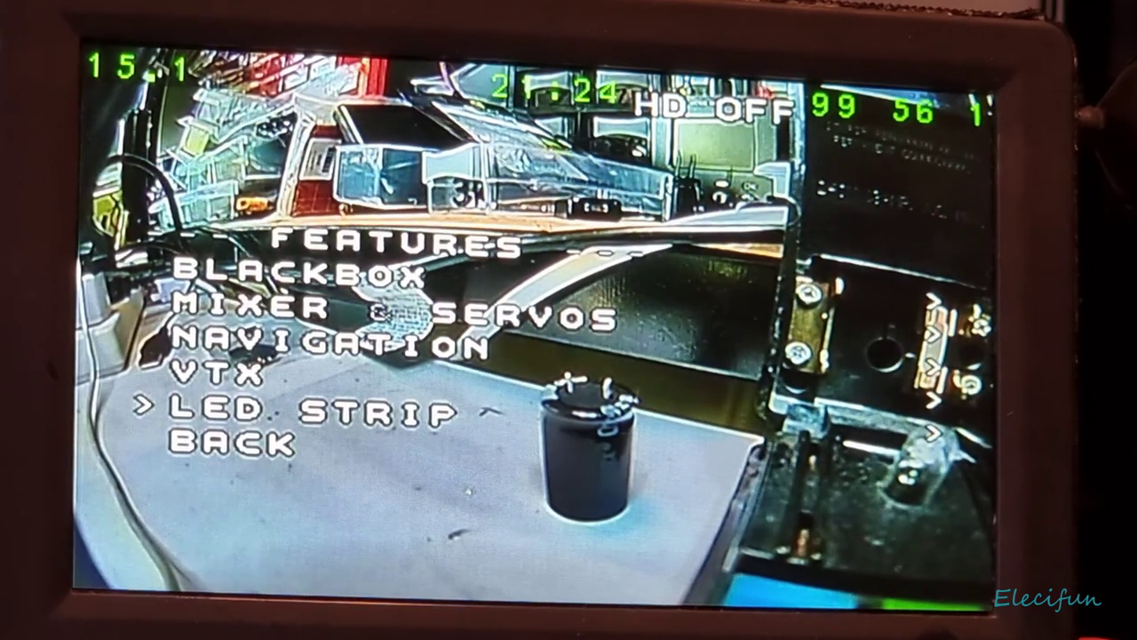
key("Up")
key("Return")
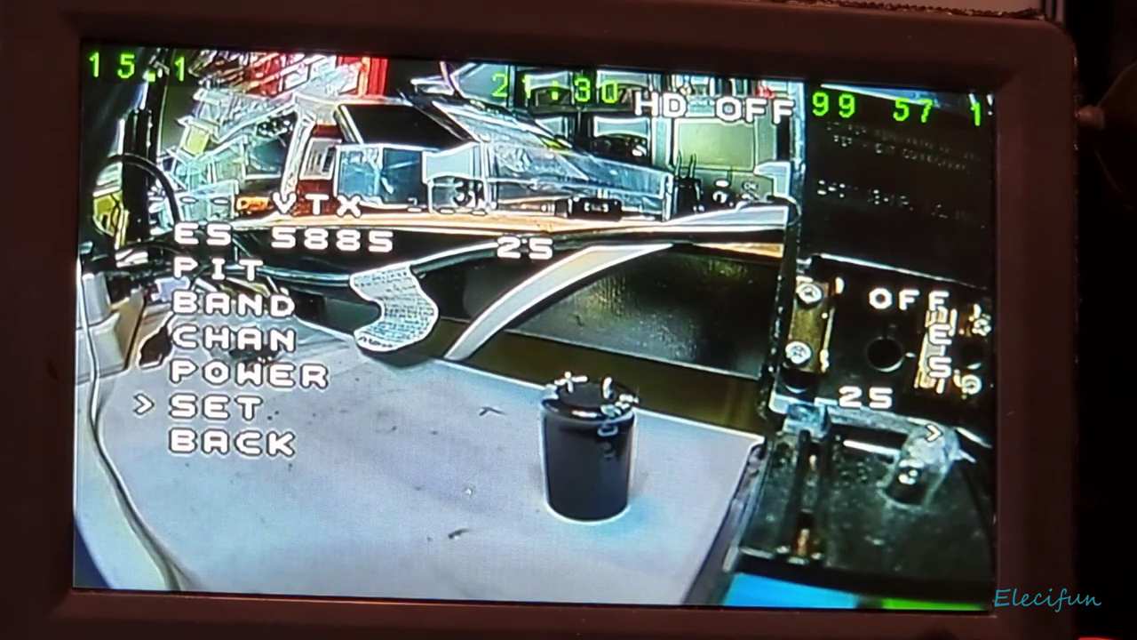
key("Up")
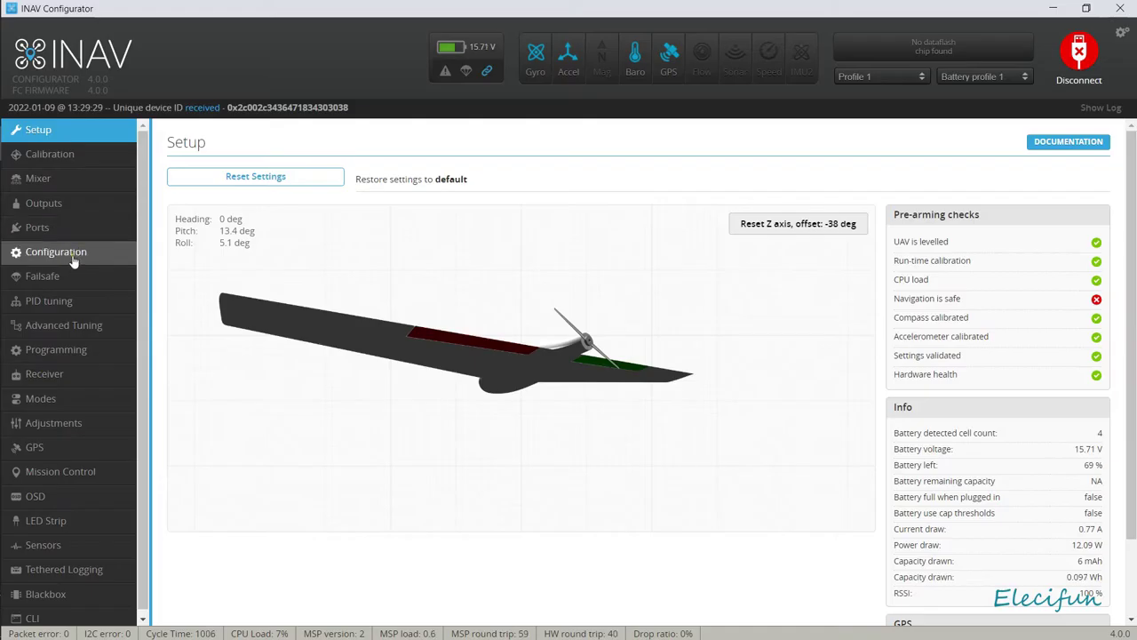
Step: Re-enable Multi-color RGB LED strip support in the board configuration and save with a reboot
left_click(78, 259)
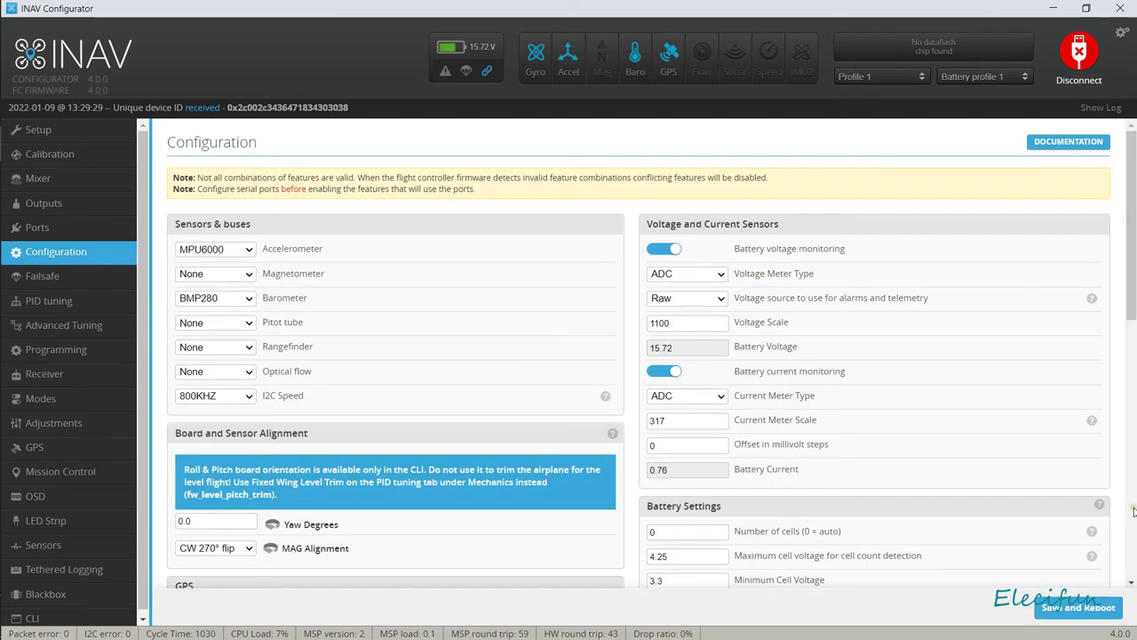
left_click(1134, 510)
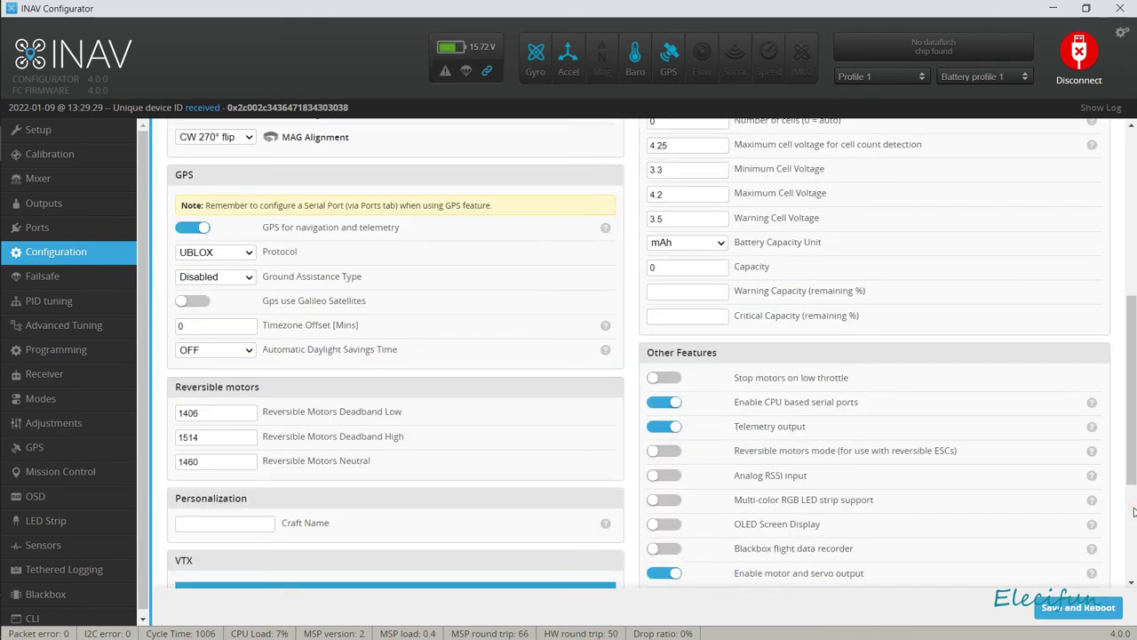
left_click(1134, 510)
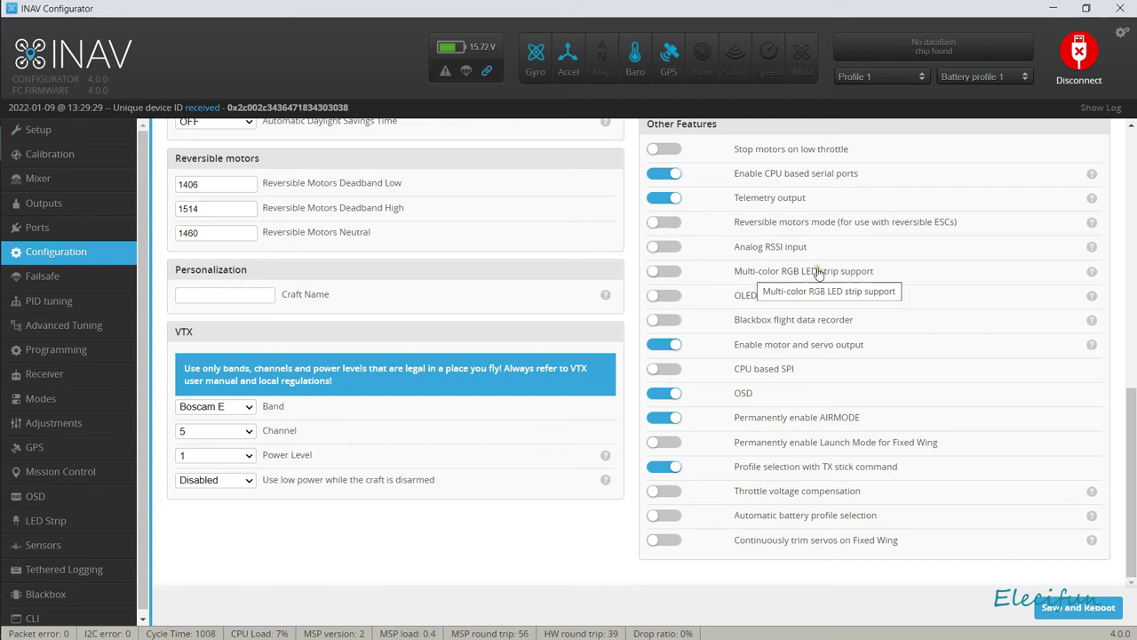
left_click(672, 273)
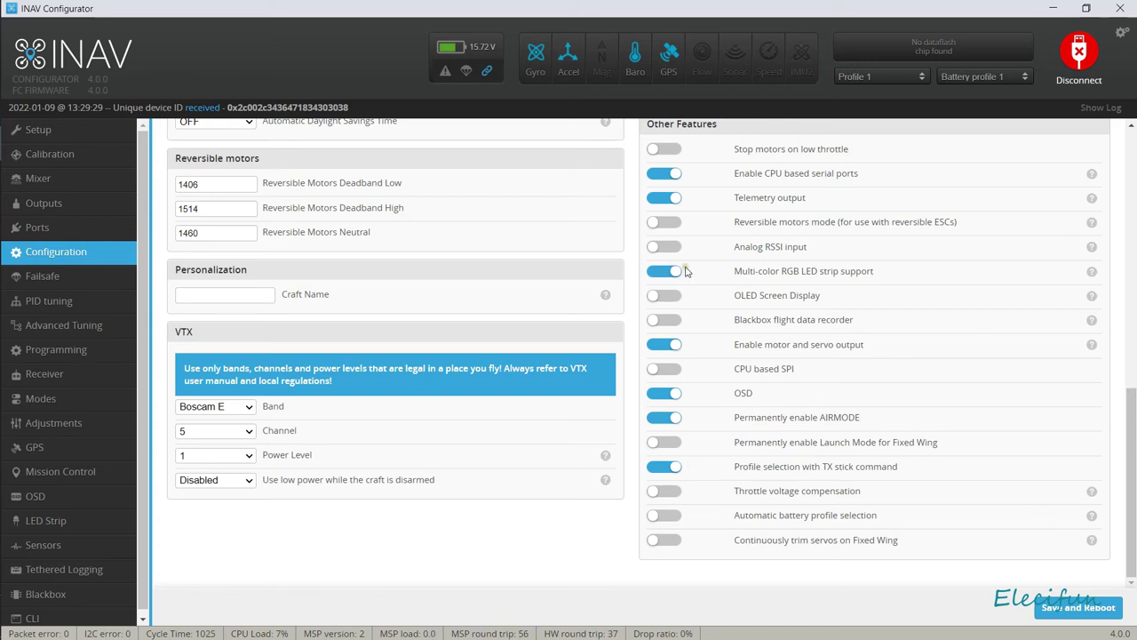
left_click(1066, 611)
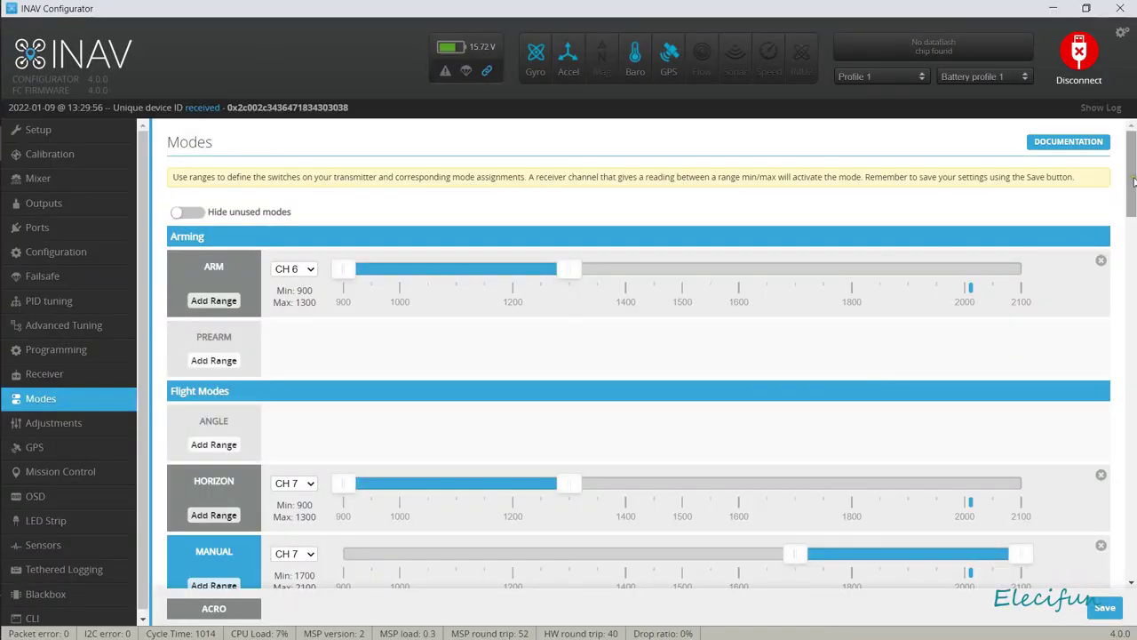
Step: Add a LEDS OFF range on CH 6 from 1700 to 2100 among the miscellaneous flight modes and save the modes
scroll(1106, 213, "down", 7)
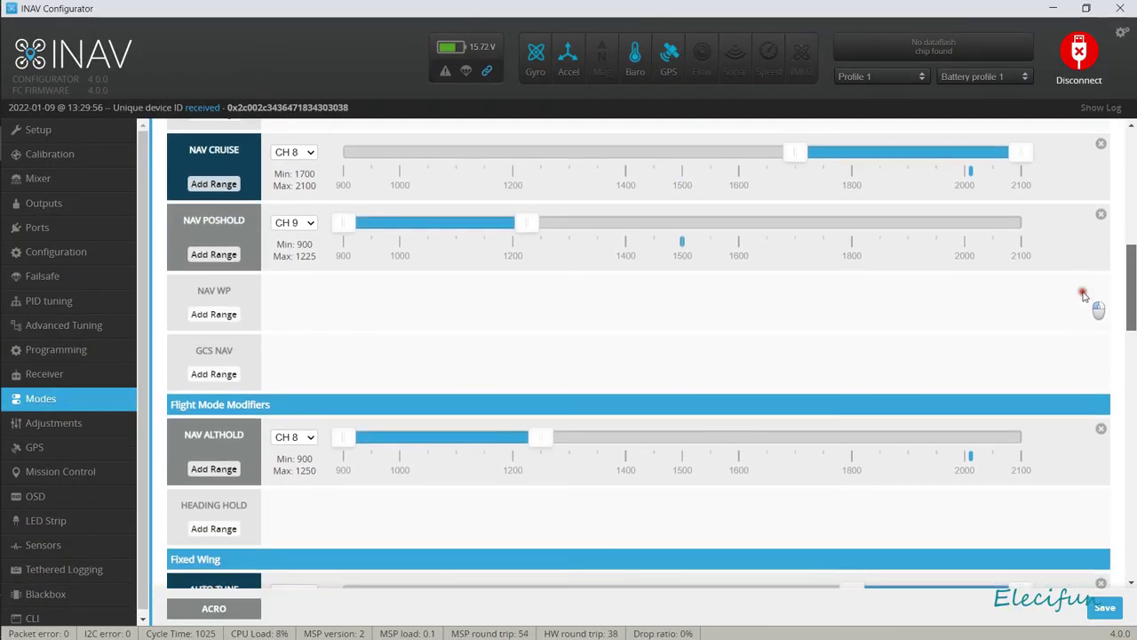
scroll(1082, 296, "down", 4)
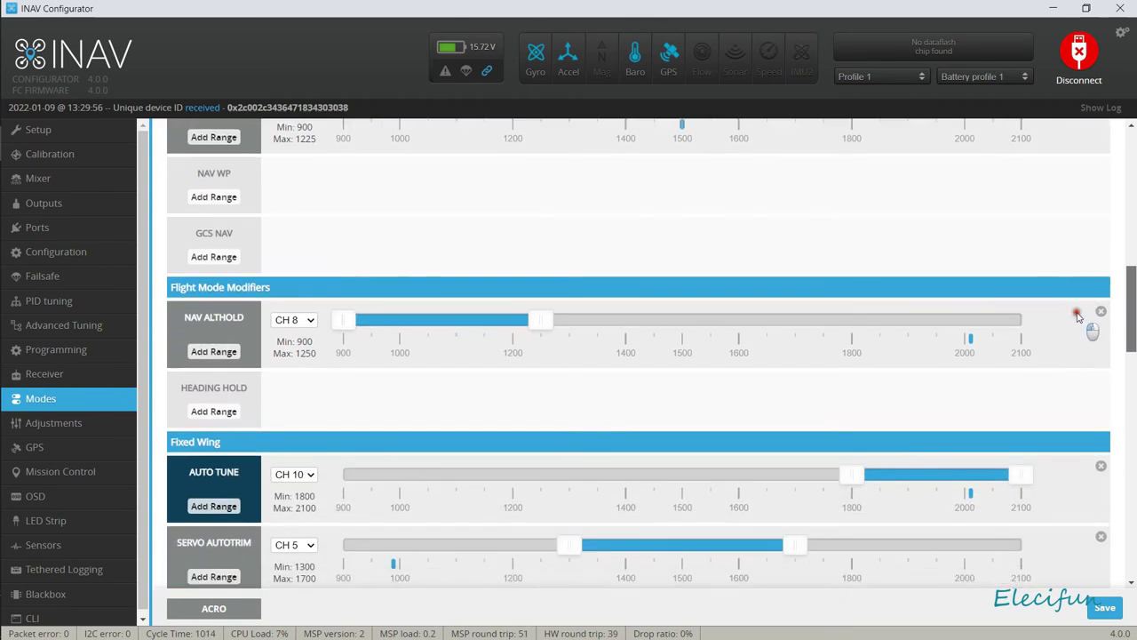
scroll(1073, 359, "down", 2)
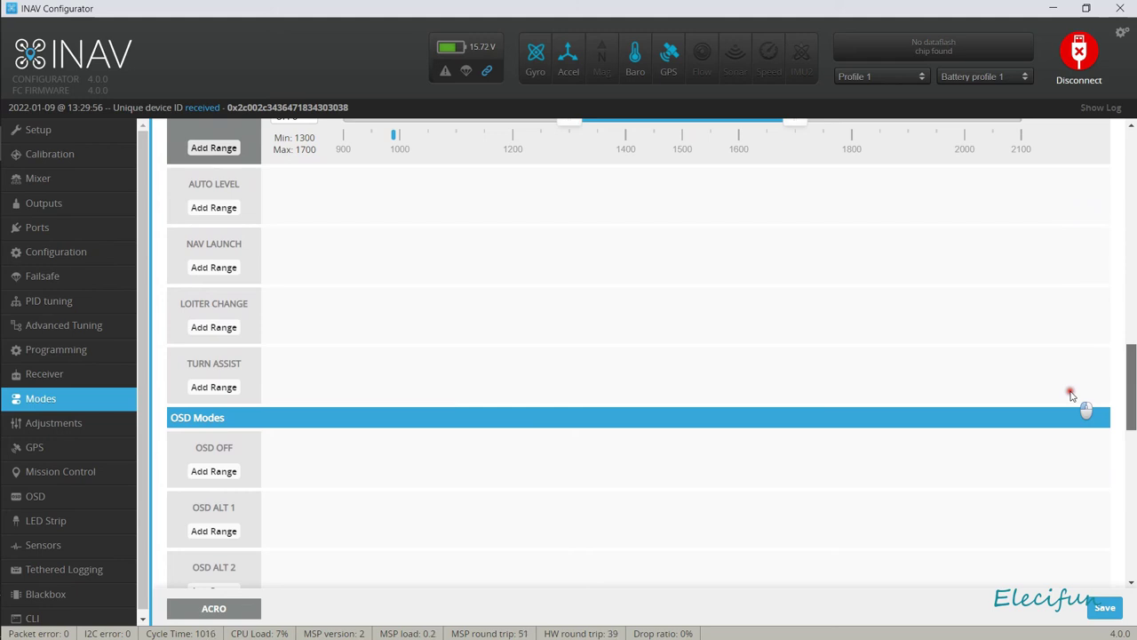
scroll(1071, 395, "down", 3)
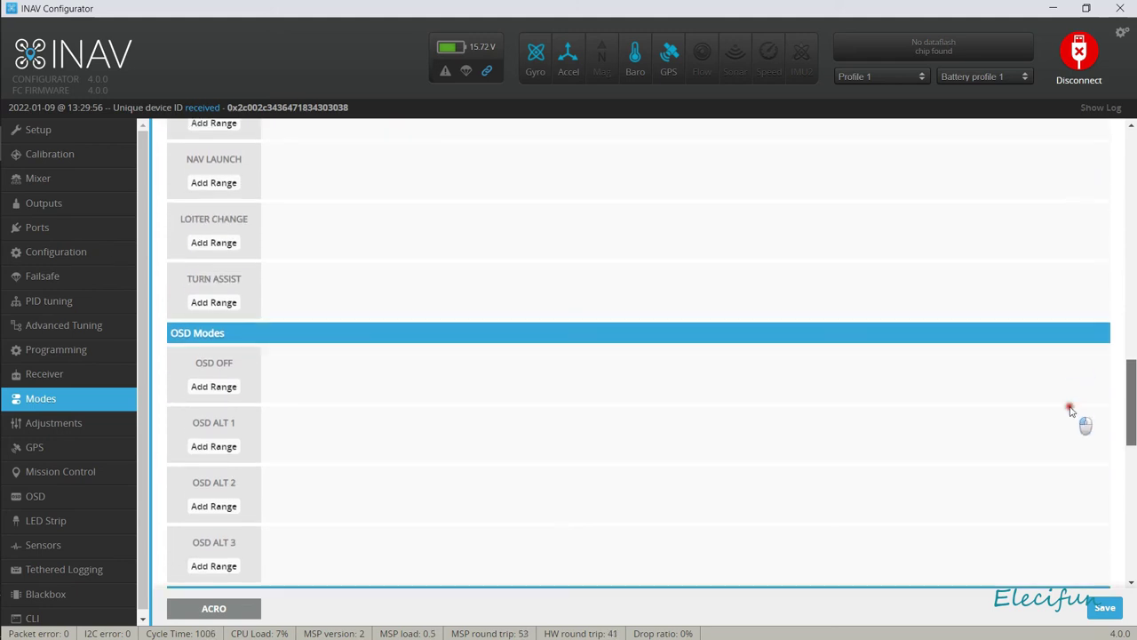
scroll(1069, 447, "down", 2)
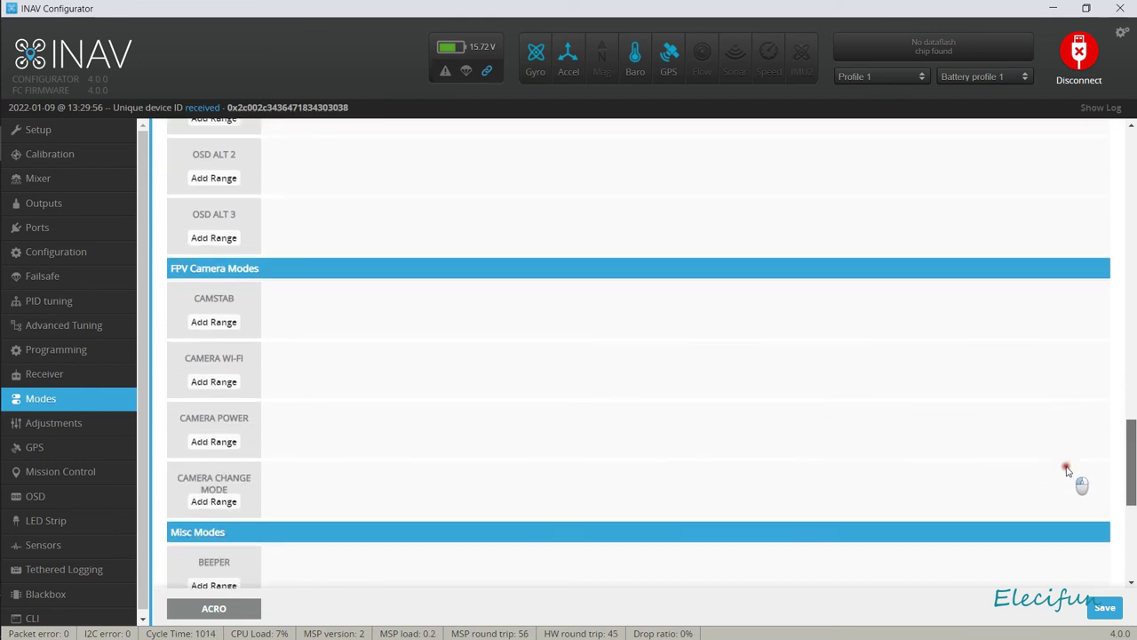
scroll(1067, 470, "down", 3)
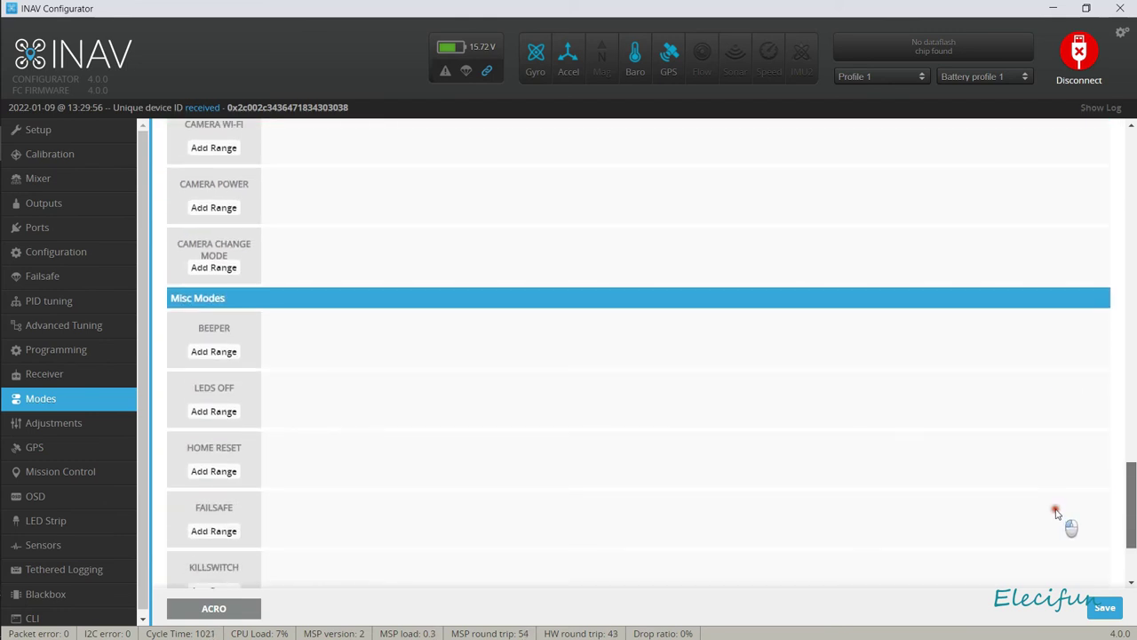
left_click(197, 413)
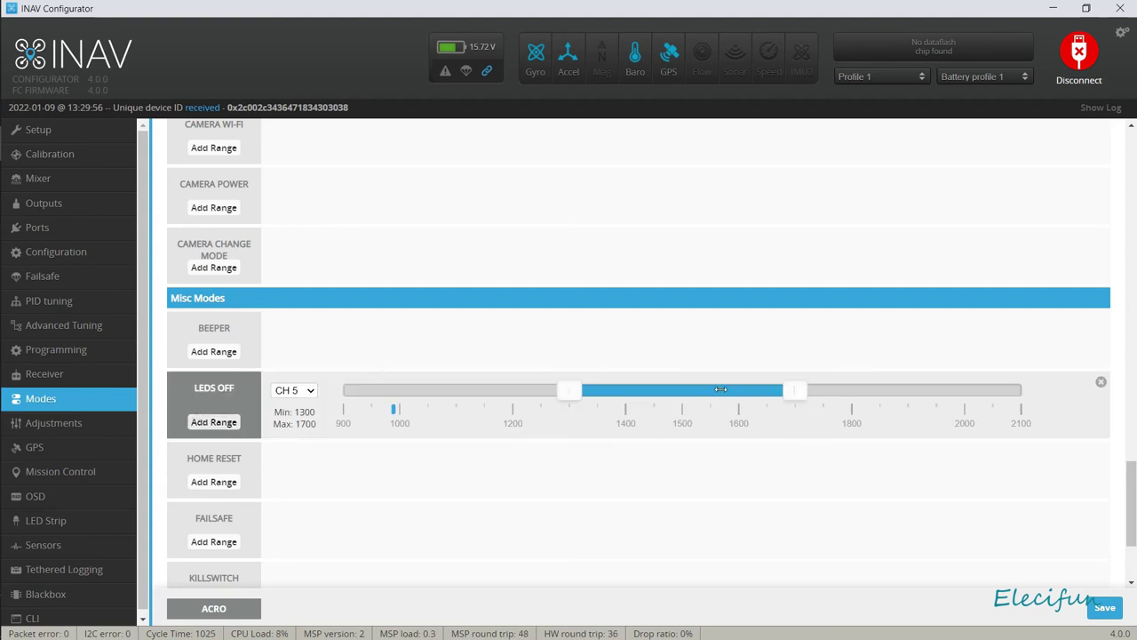
left_click(309, 391)
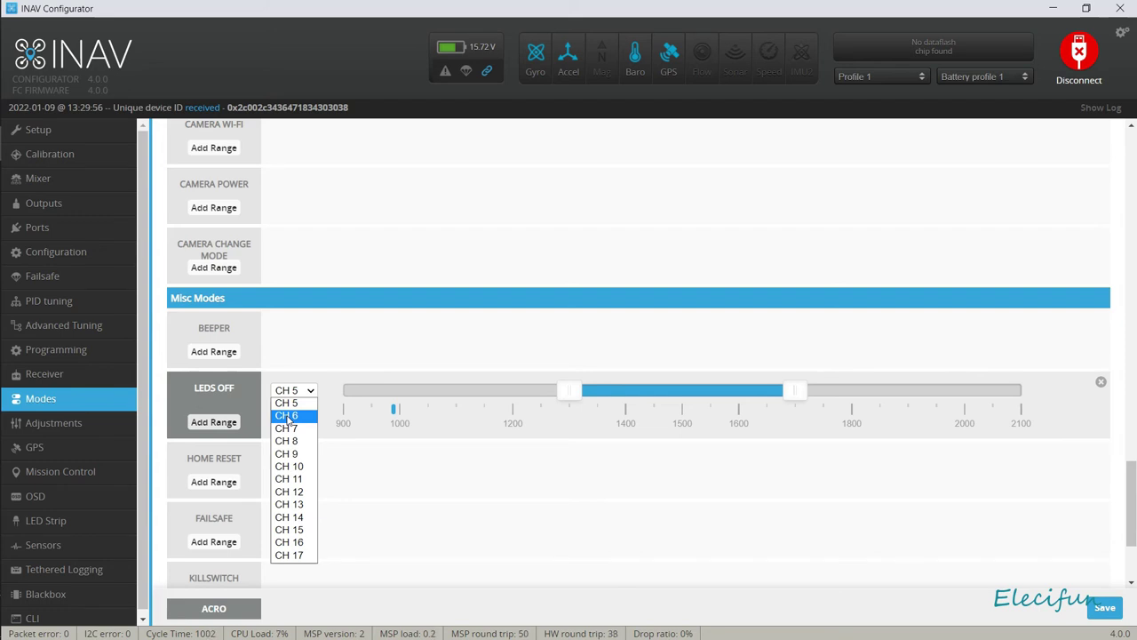
left_click(288, 415)
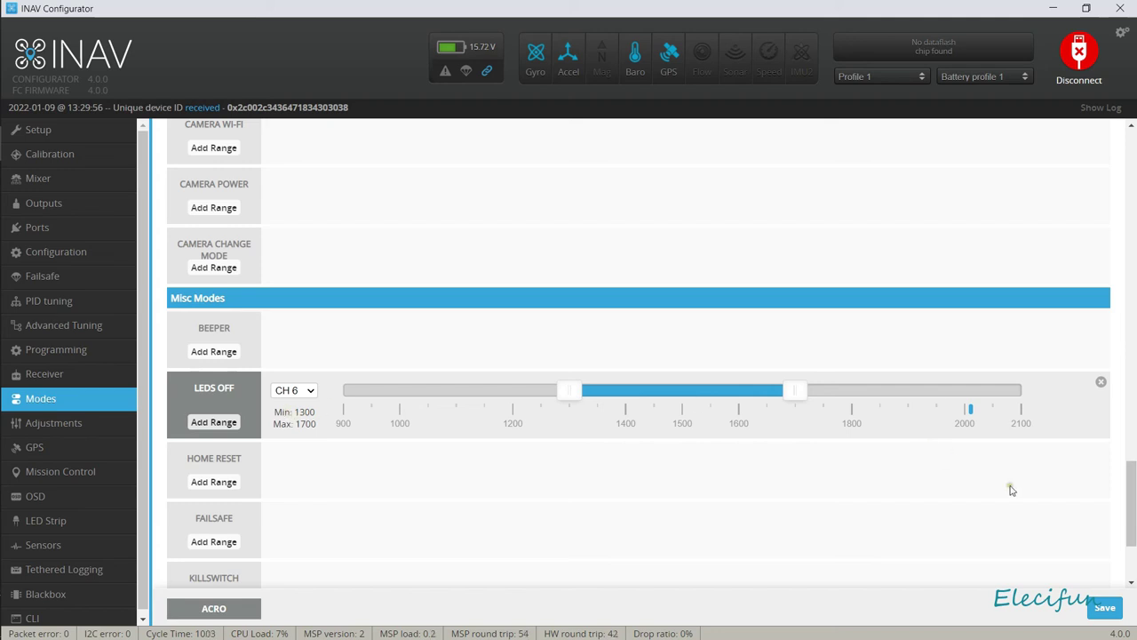
left_click(1102, 608)
left_click_drag(670, 392, 945, 373)
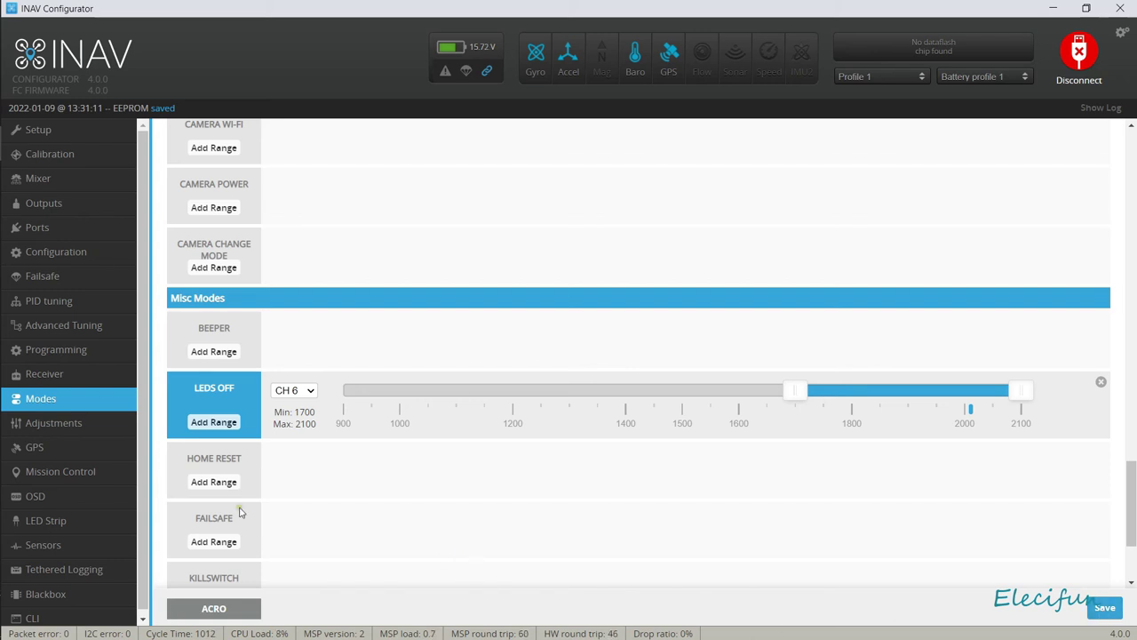
Step: Open the Advanced Tuning settings
left_click(48, 334)
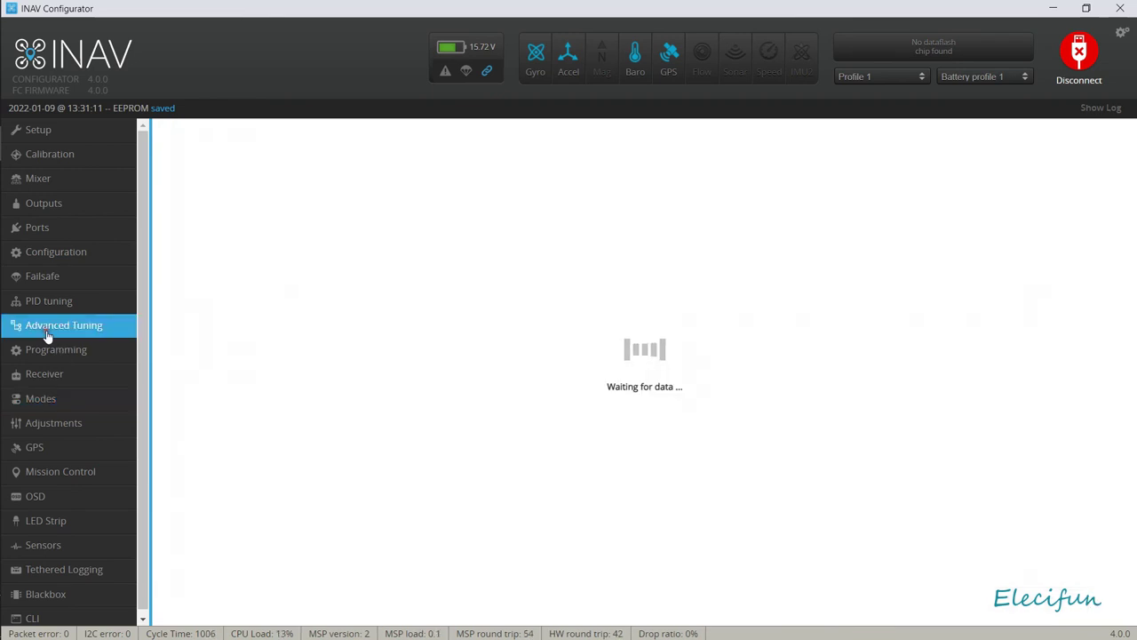